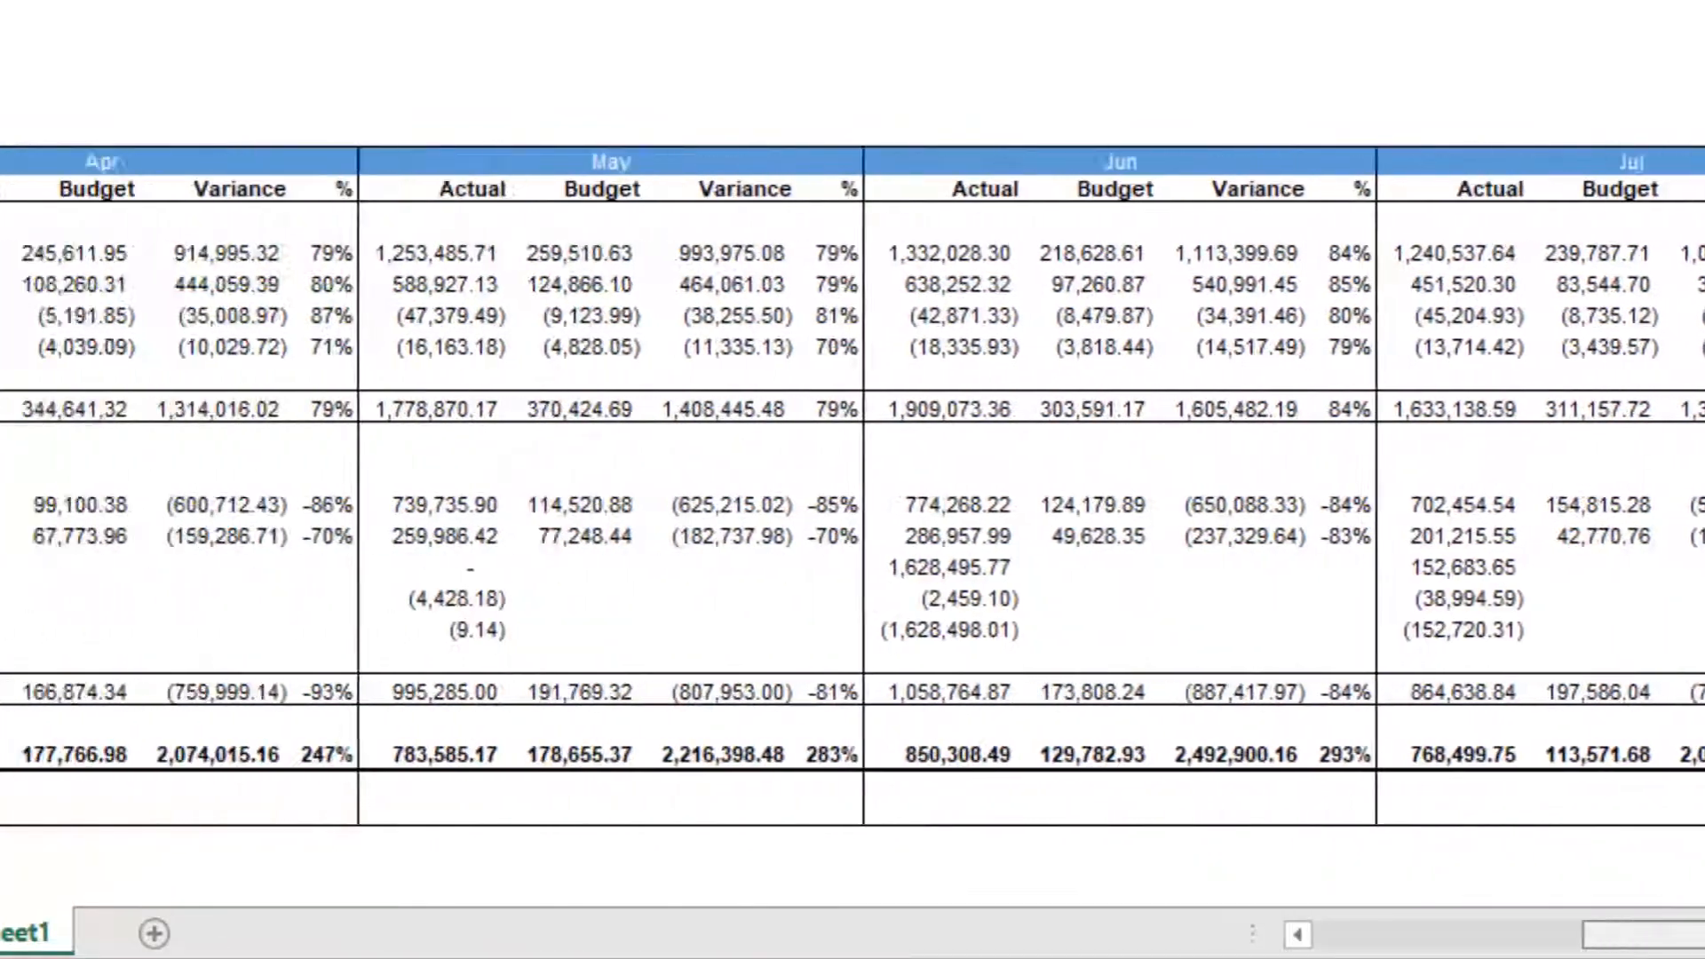
Step: Examine the finished monthly report and the formula behind the first account number under Revenues
left_click_drag(1555, 945, 1453, 945)
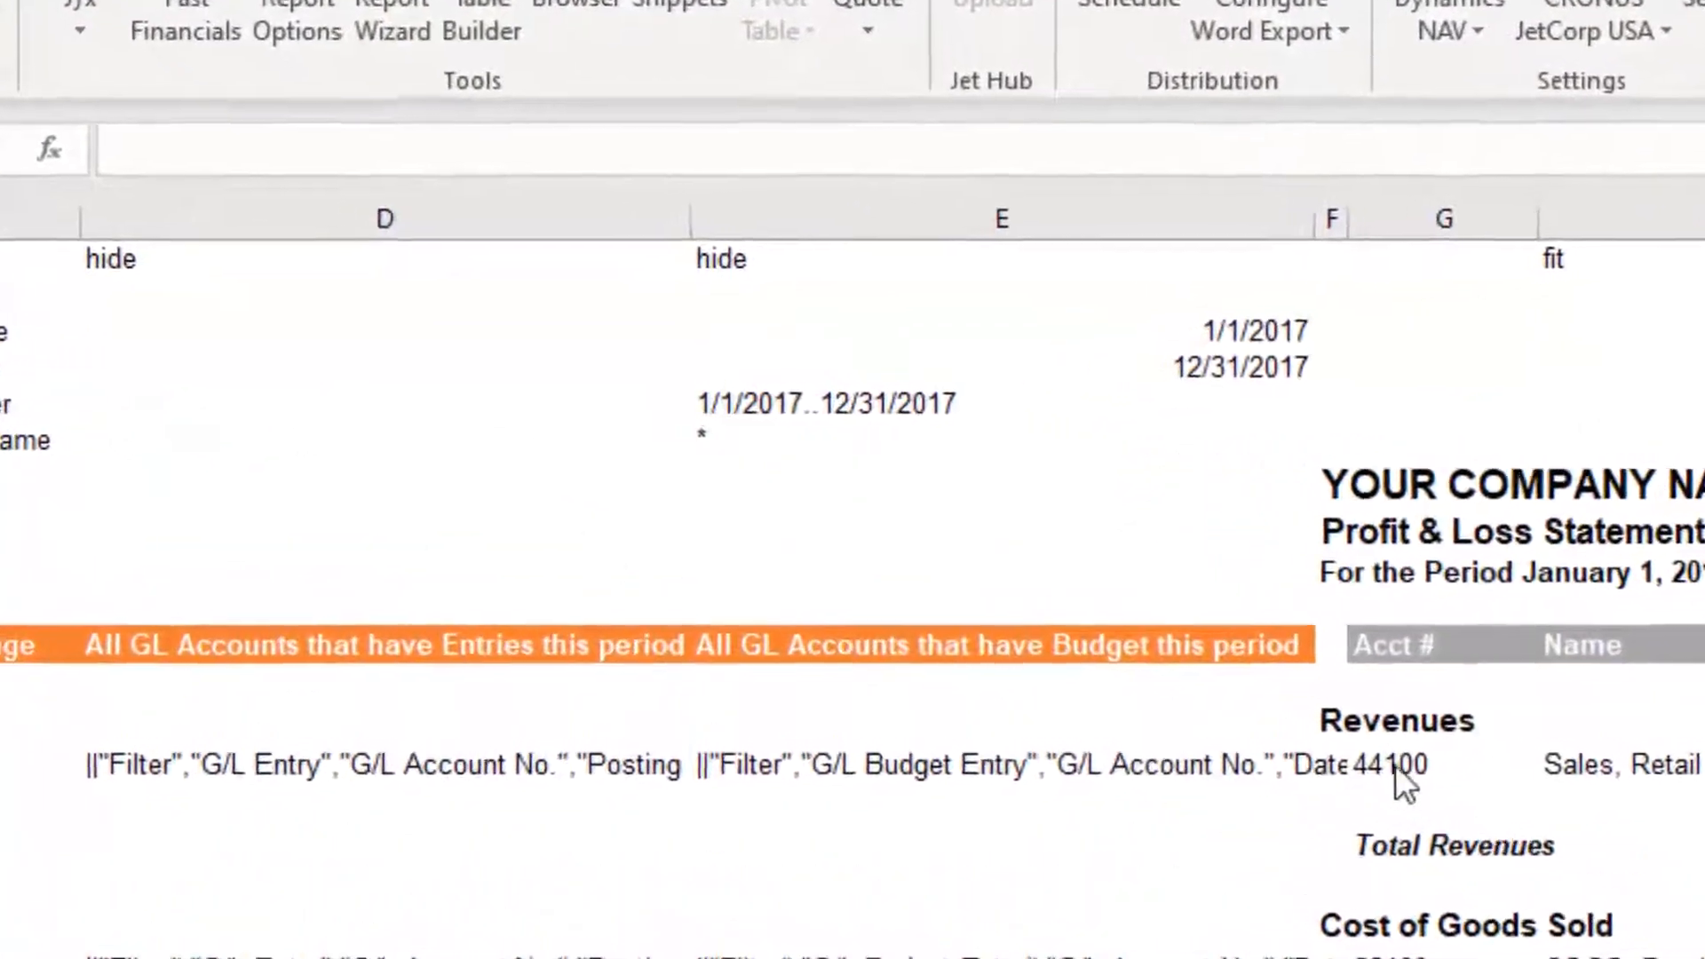
left_click(1417, 773)
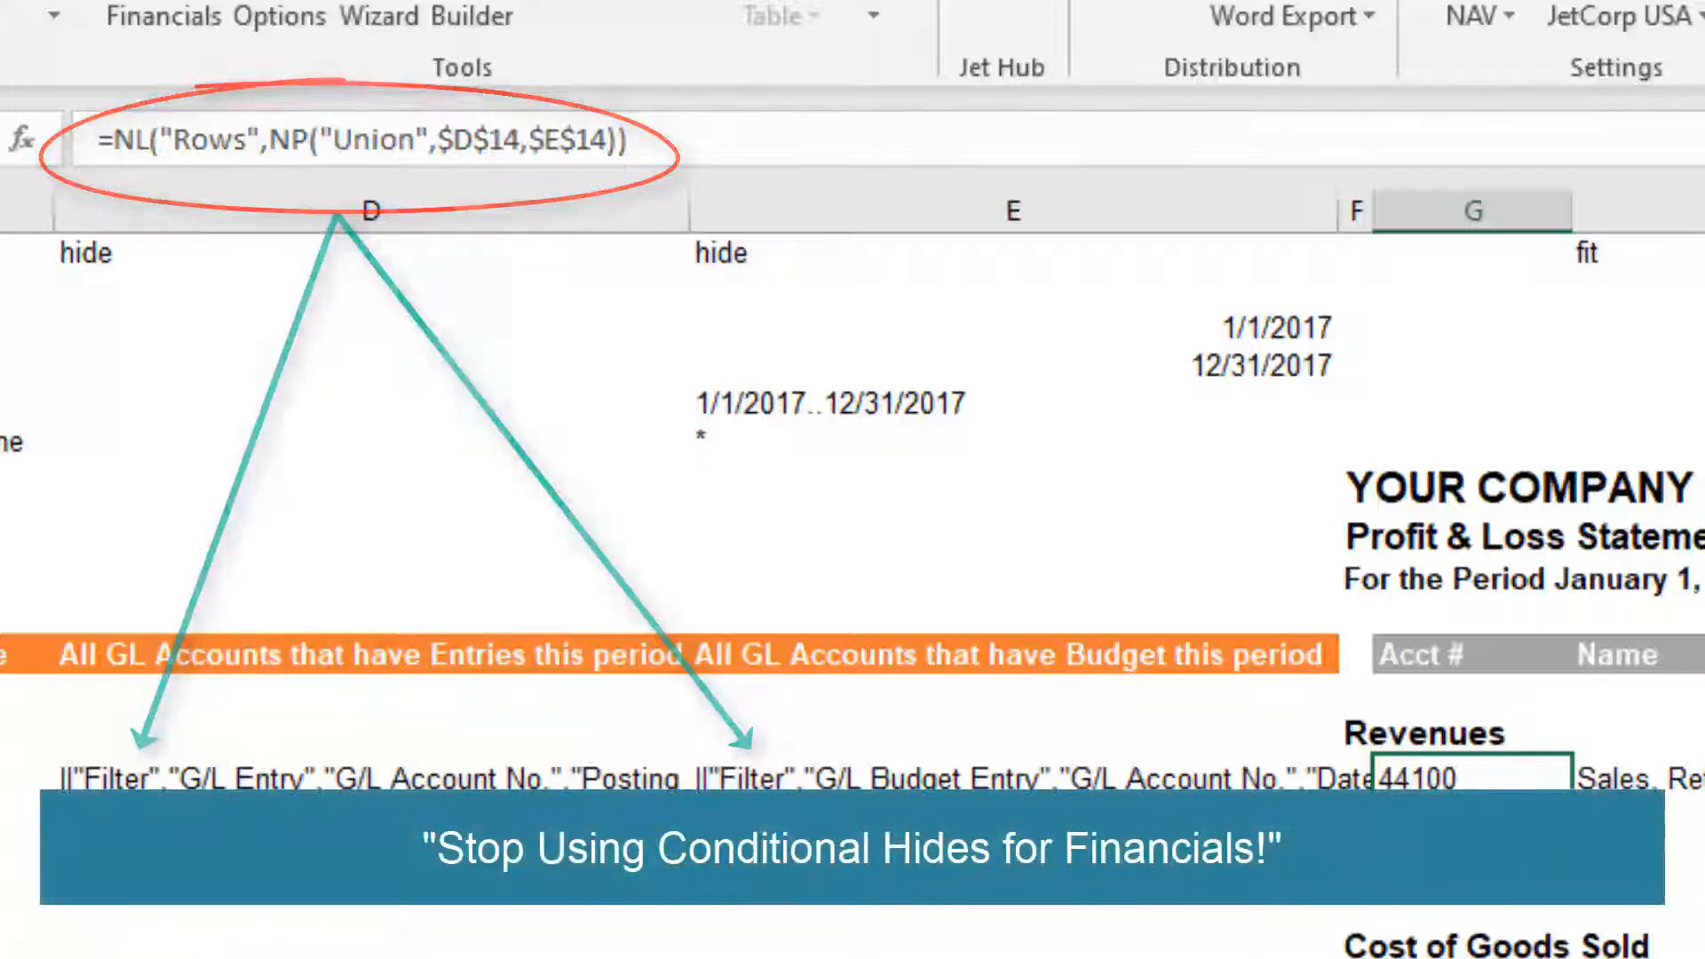
Step: Enter the headings Actual, Budget, Variance and % in columns I to L, directly below the blue header band
scroll(853, 574, "right", 4)
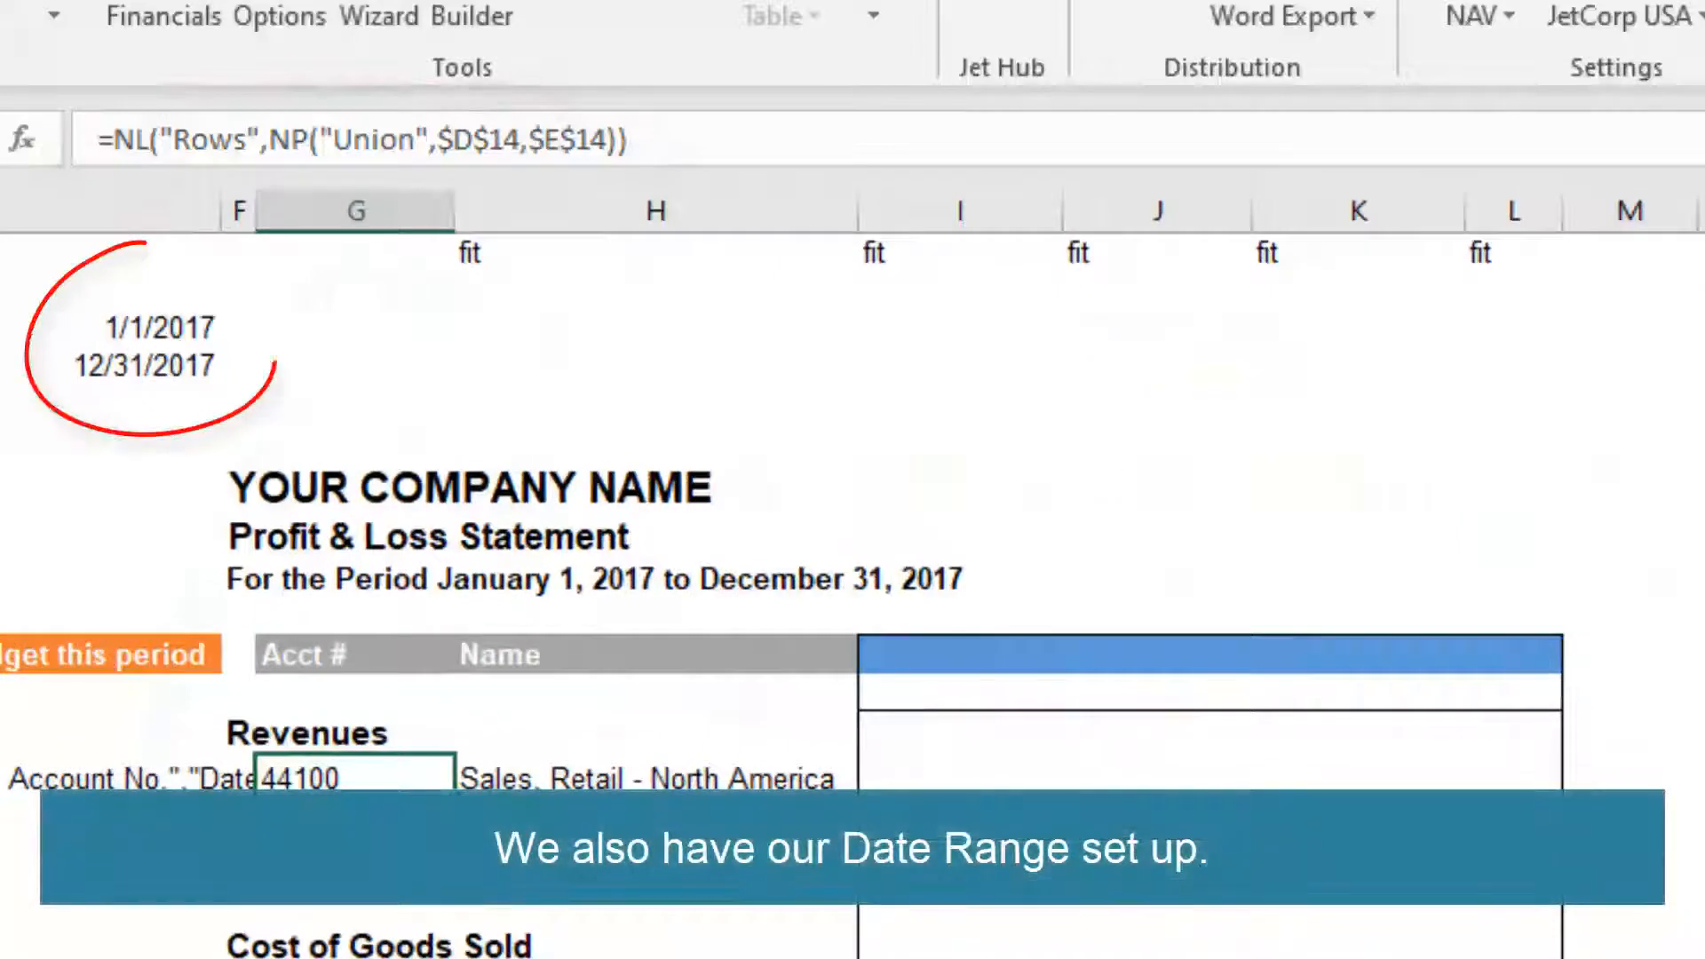
left_click(954, 706)
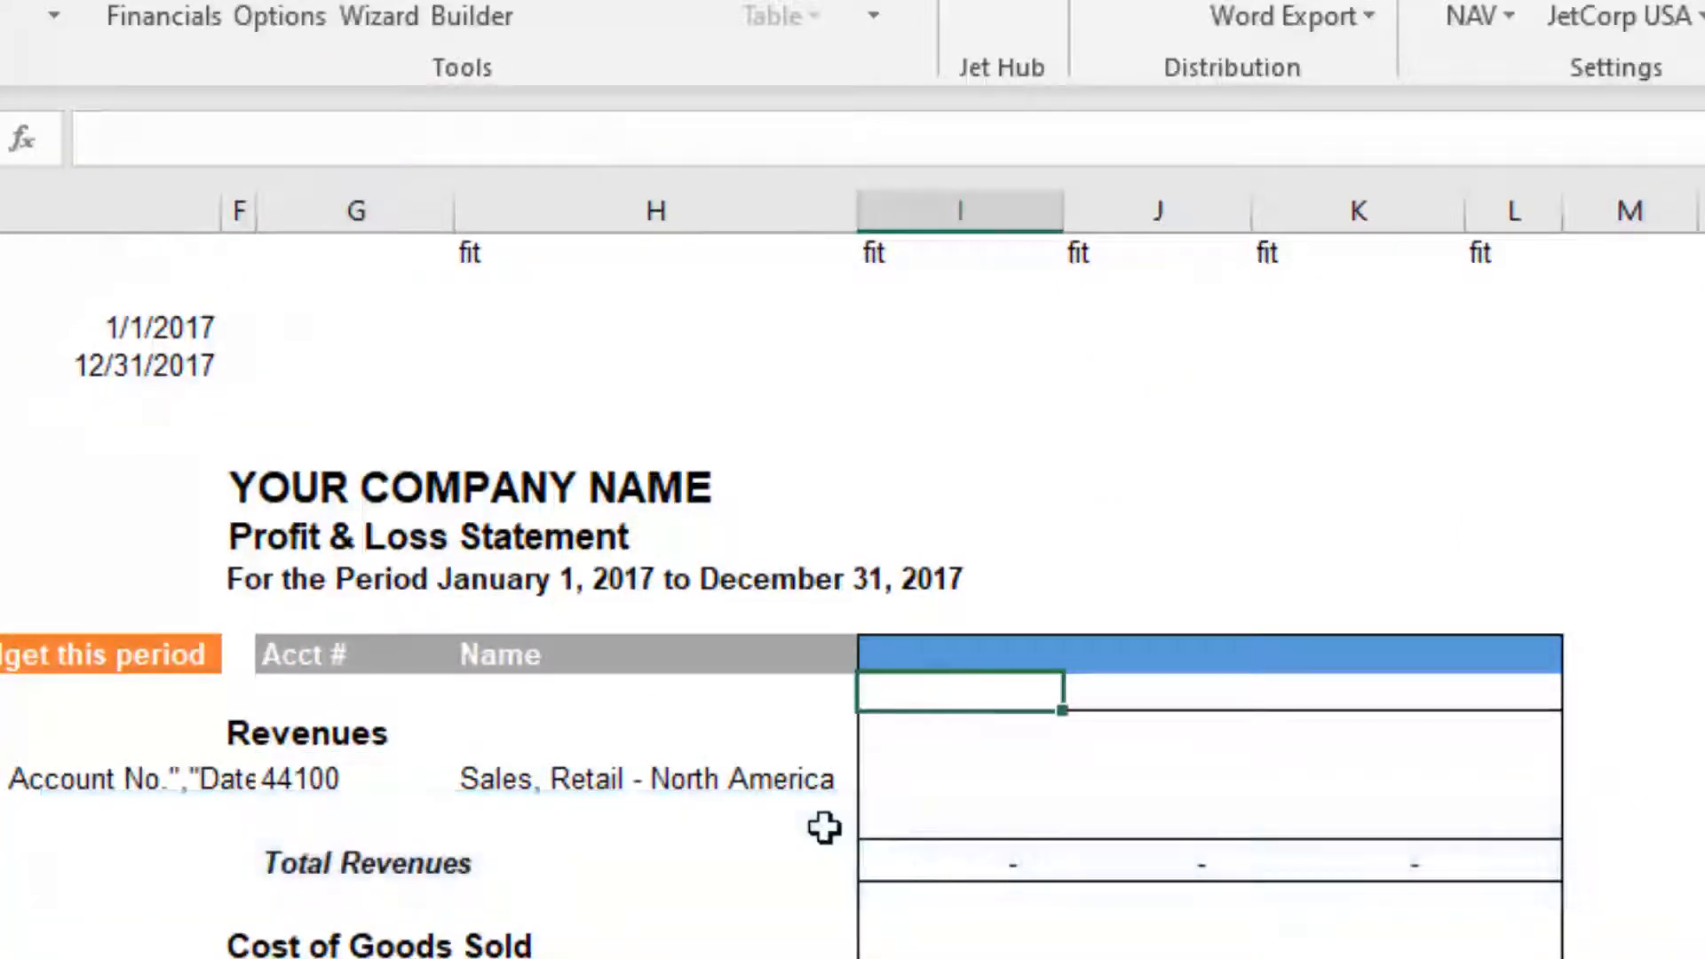
type("Actual")
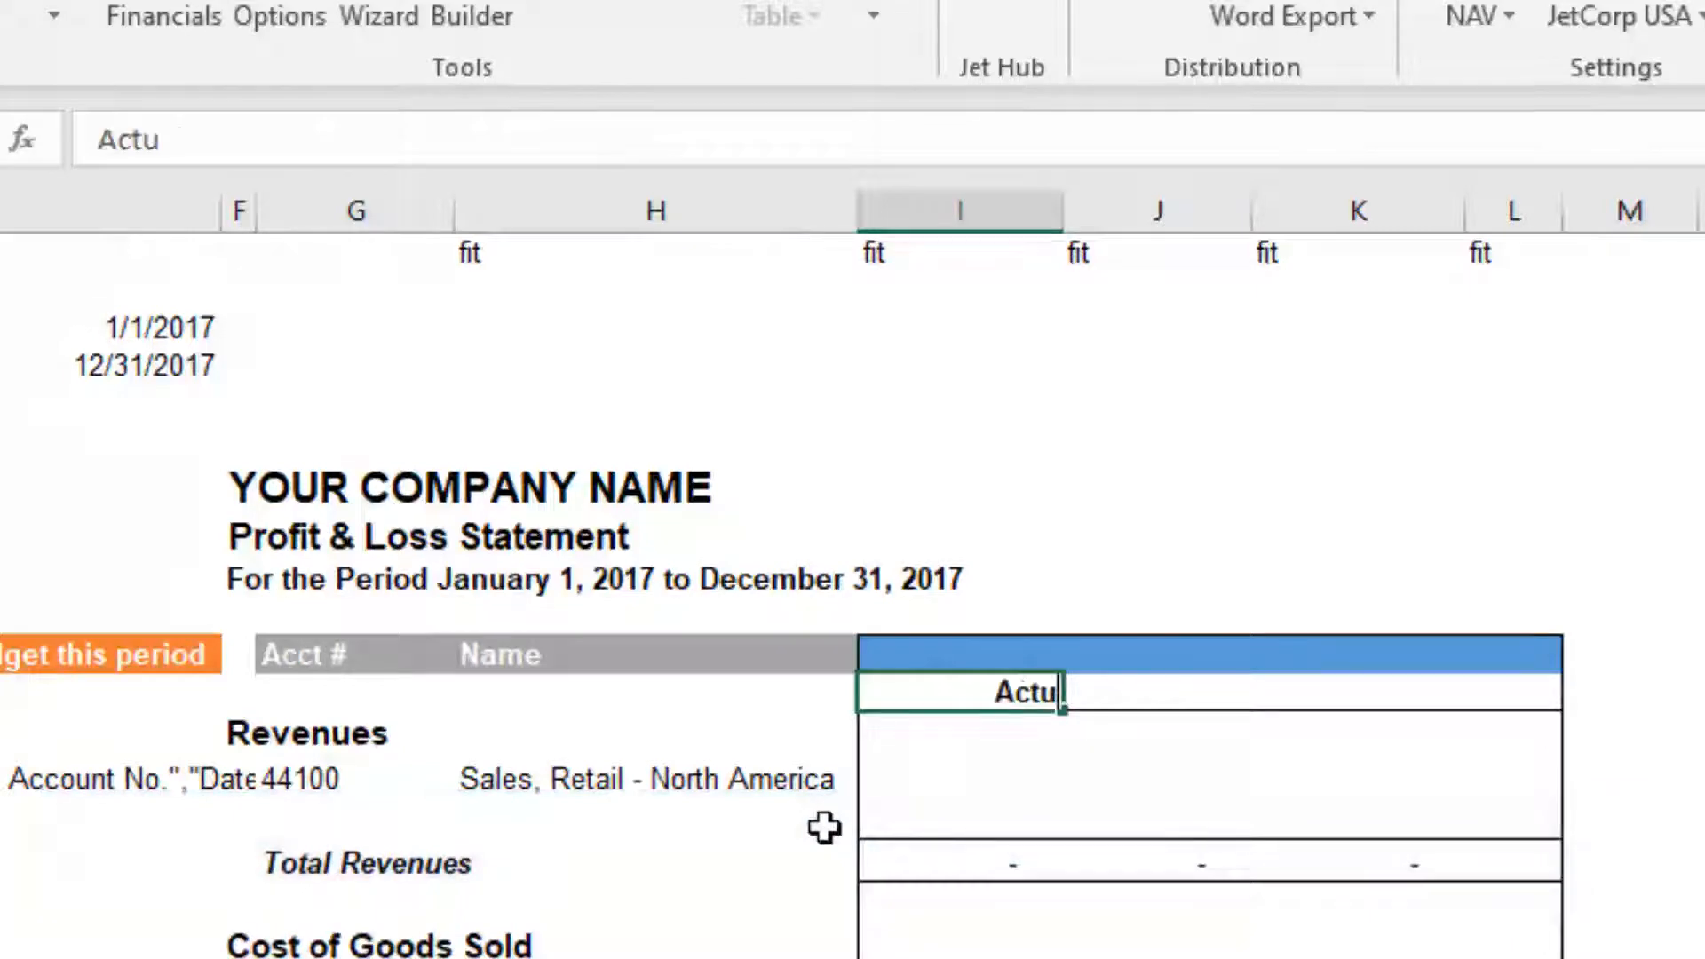
key("Tab")
key("Tab")
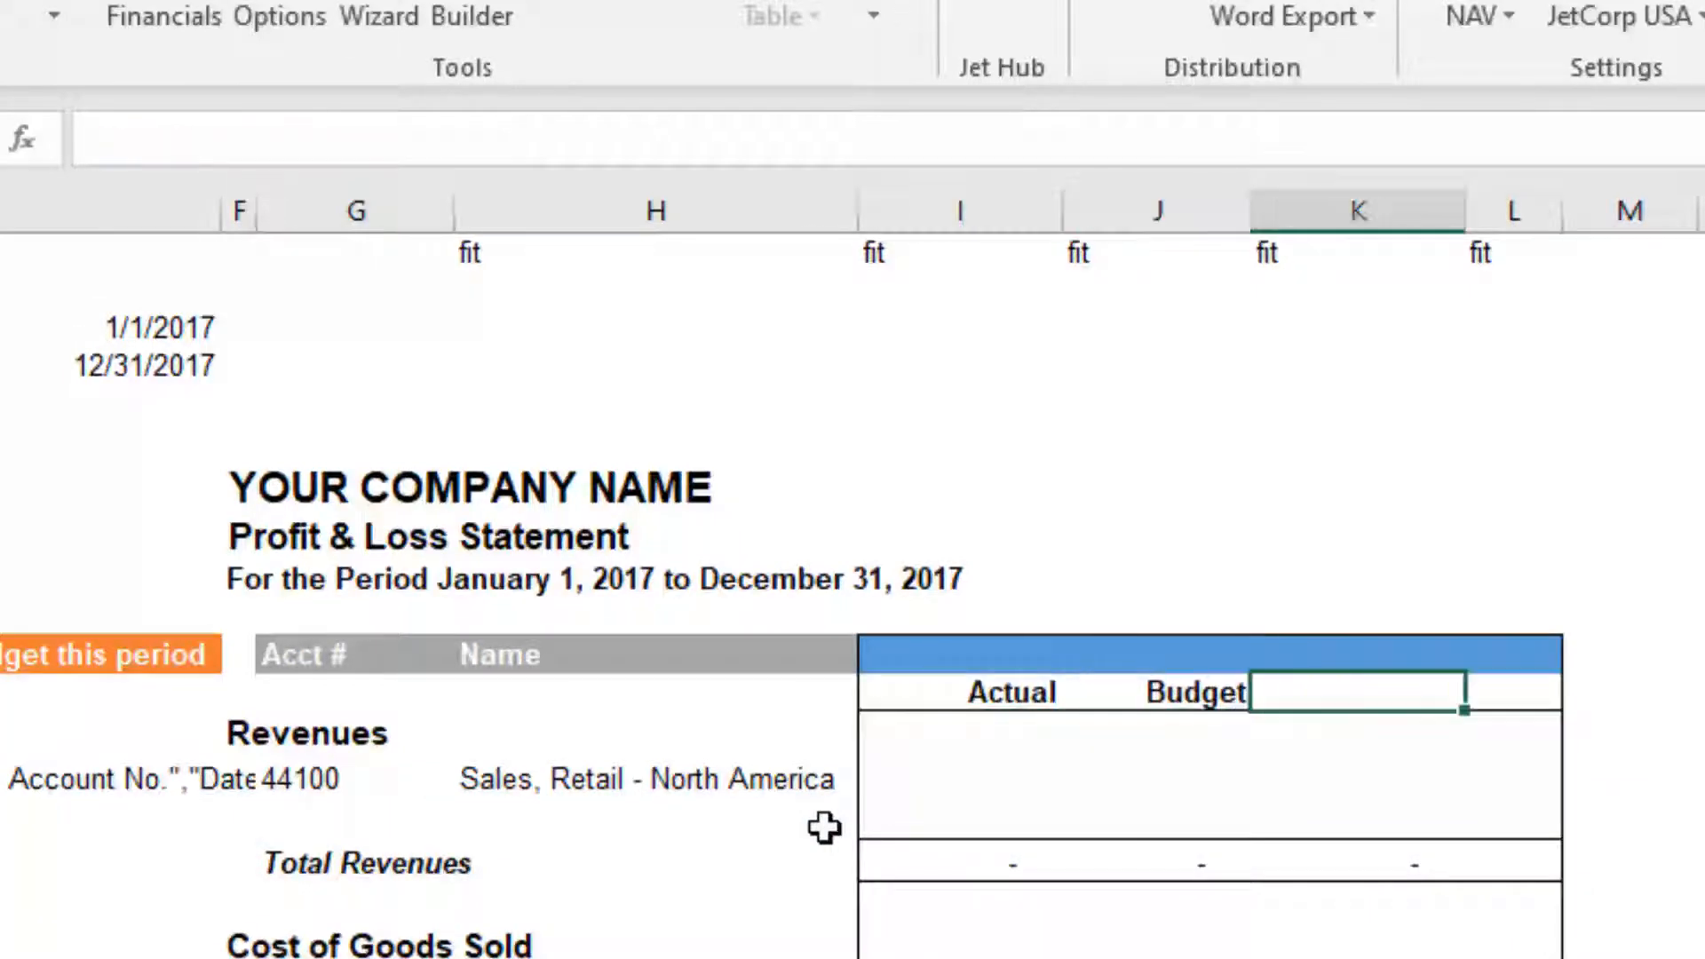
type("Variance")
key("Tab")
type("%")
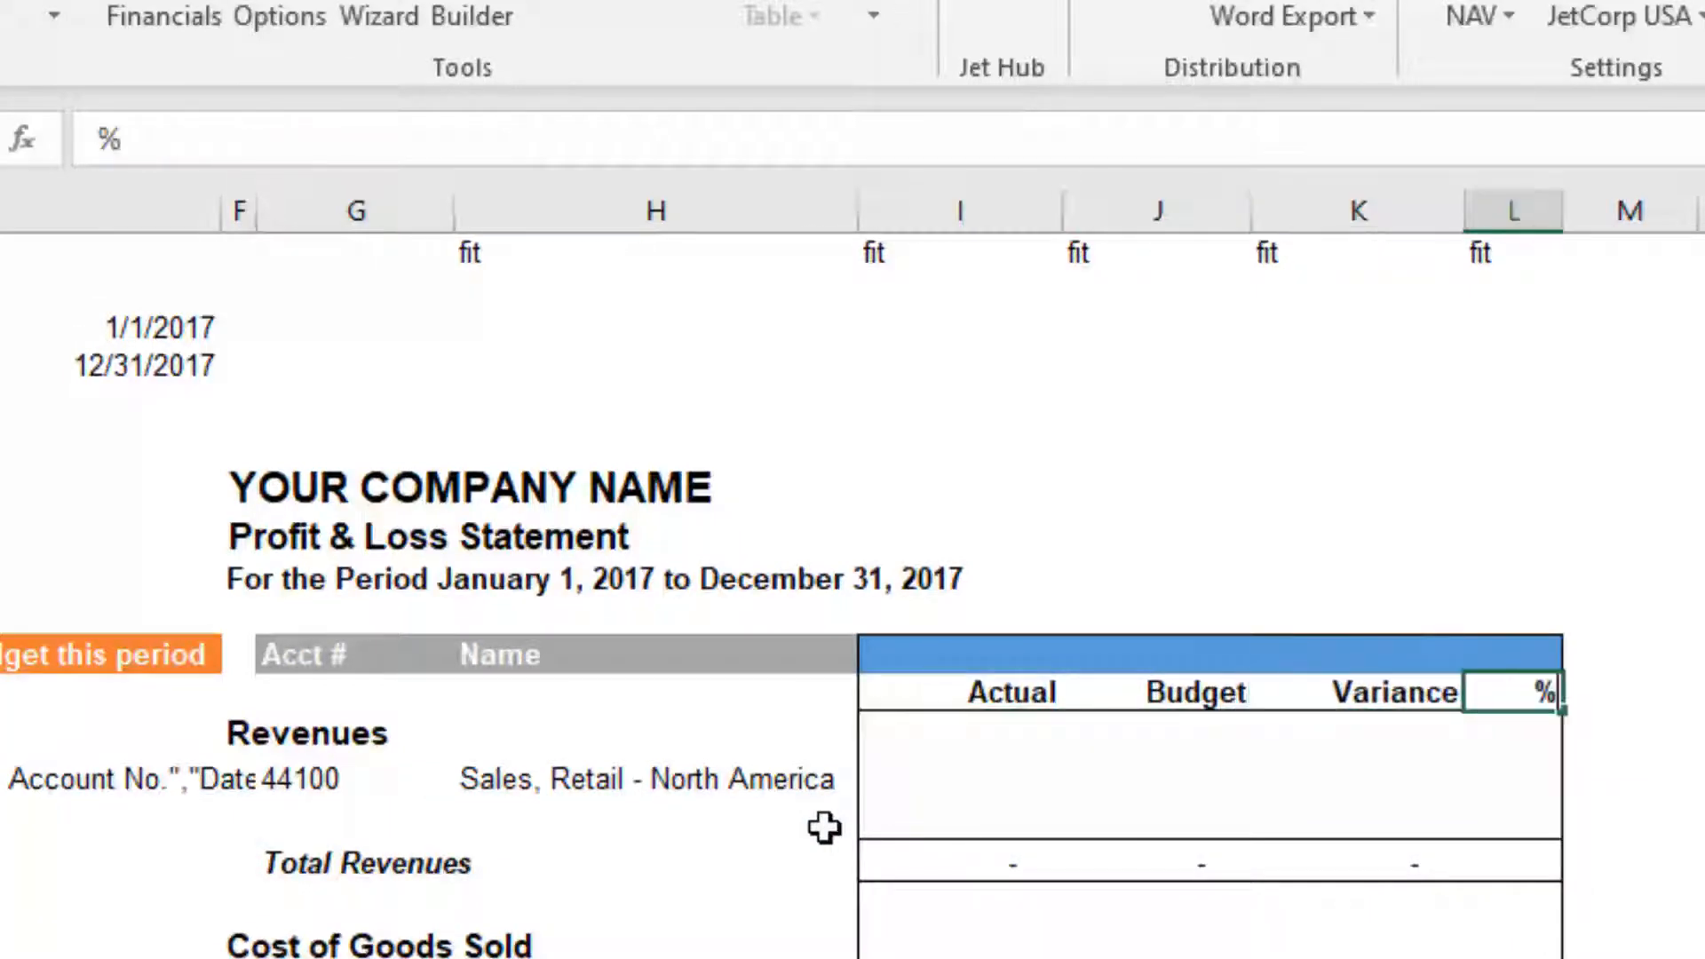
key("Tab")
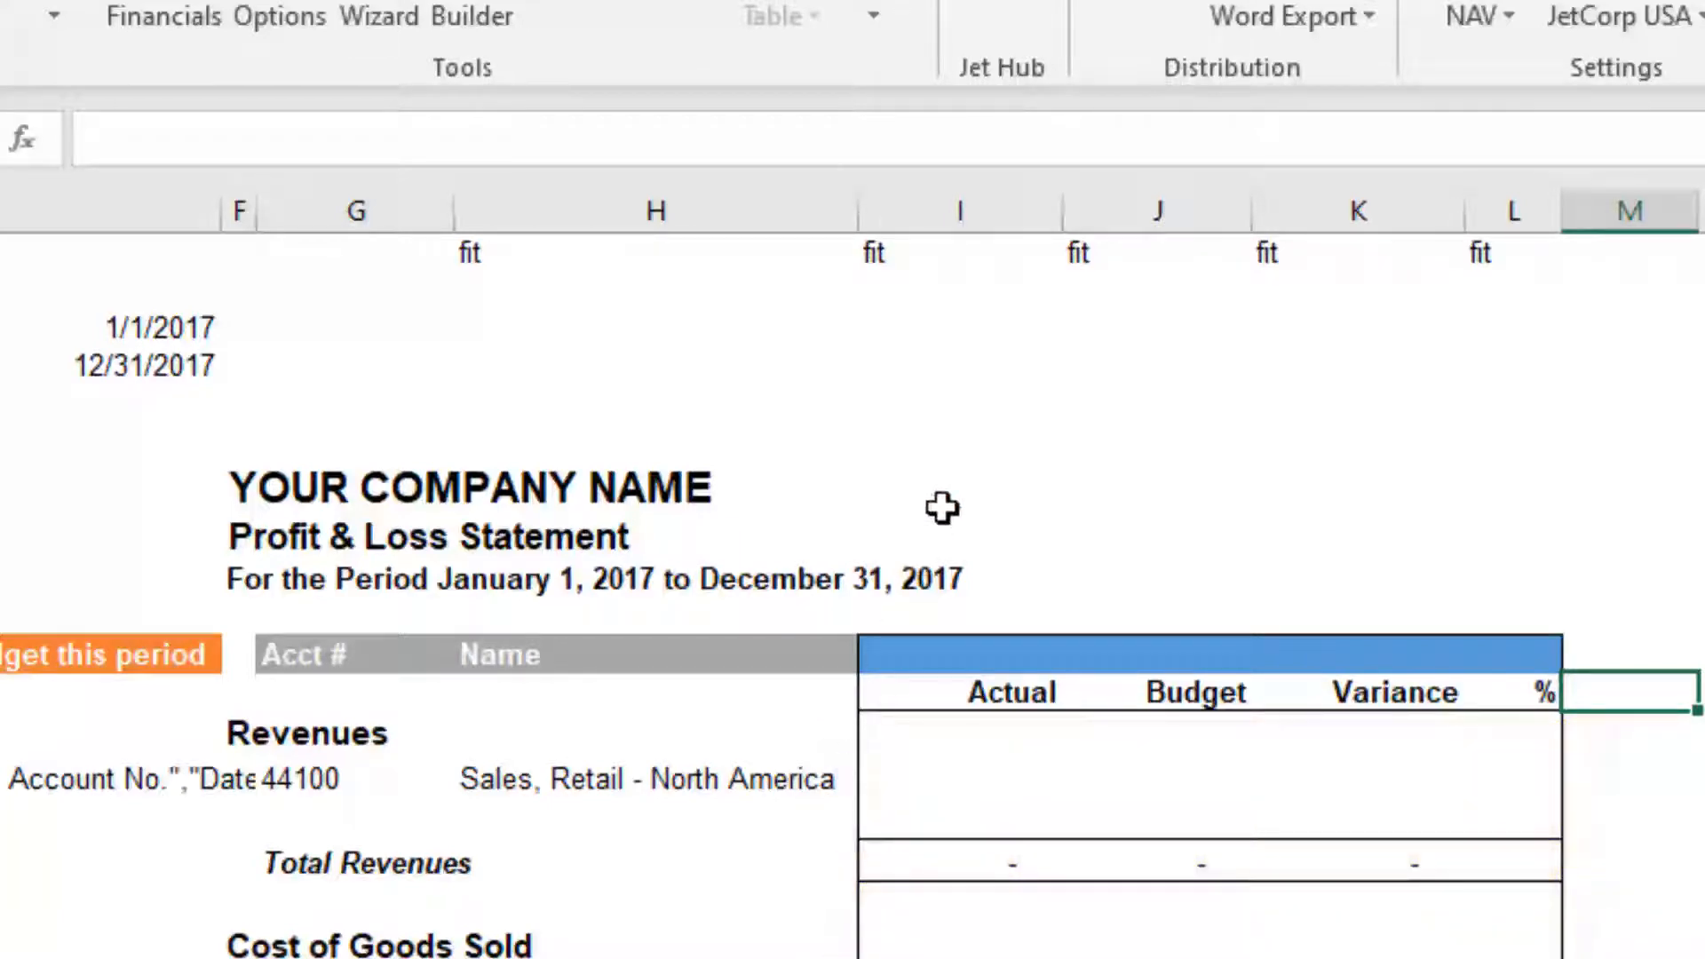
Step: Start a Jet NL function in cell I3 with its What argument set to "Columns=4"
left_click(946, 312)
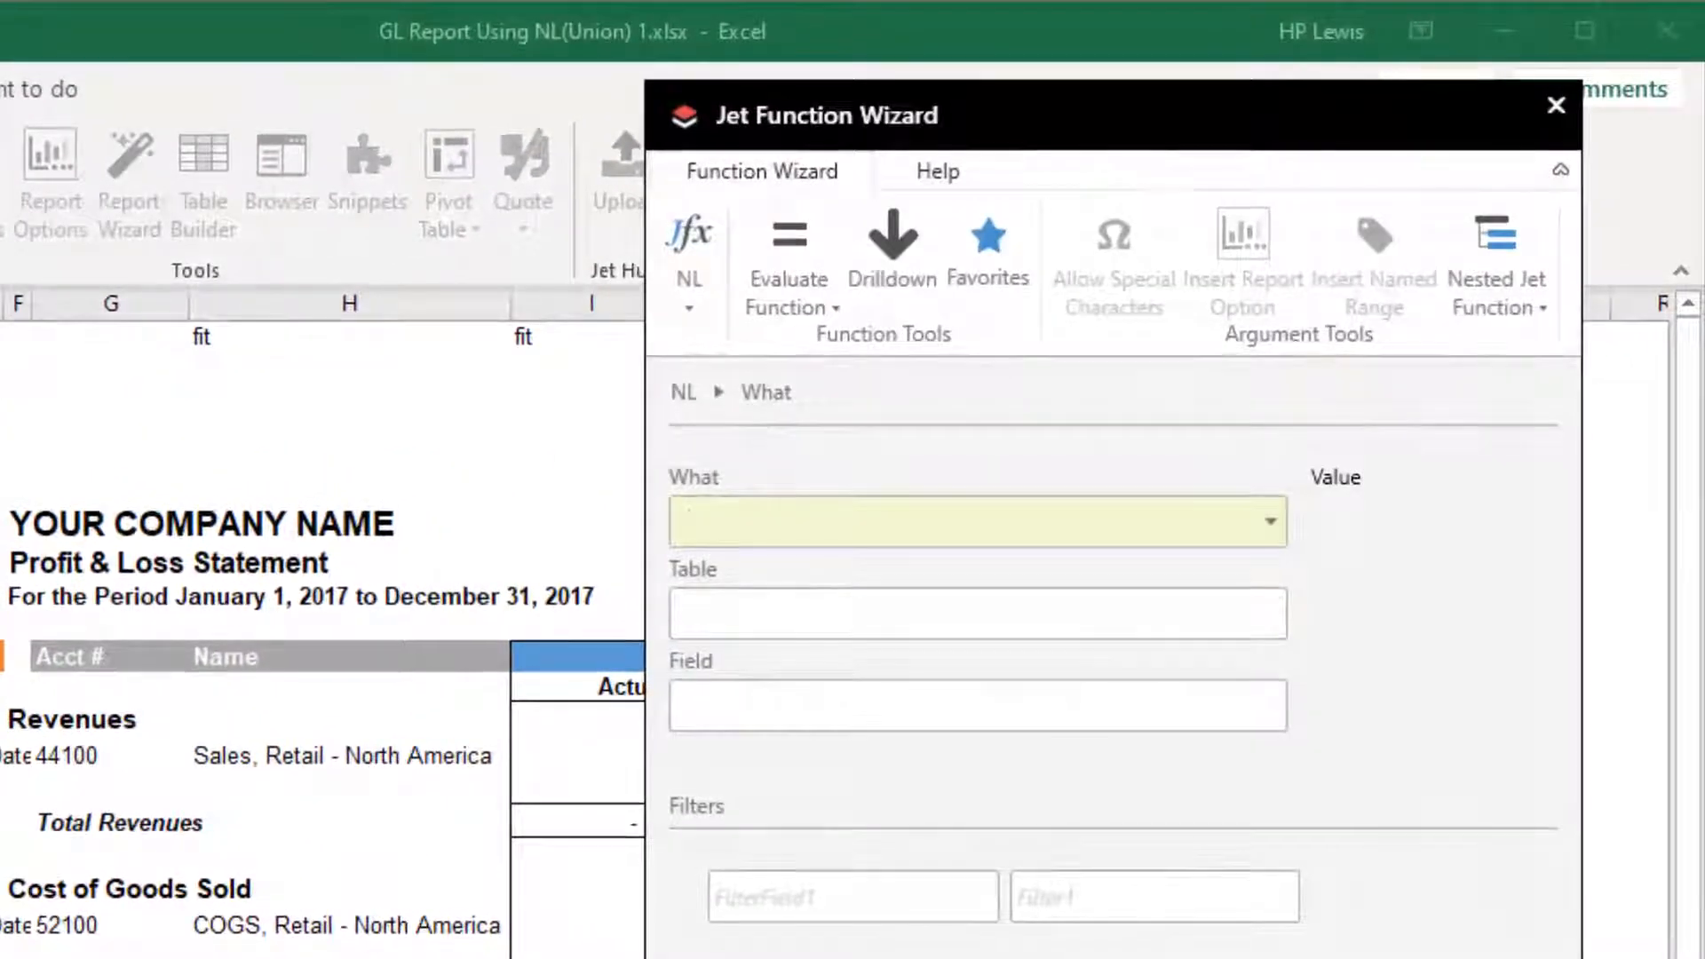
type("c")
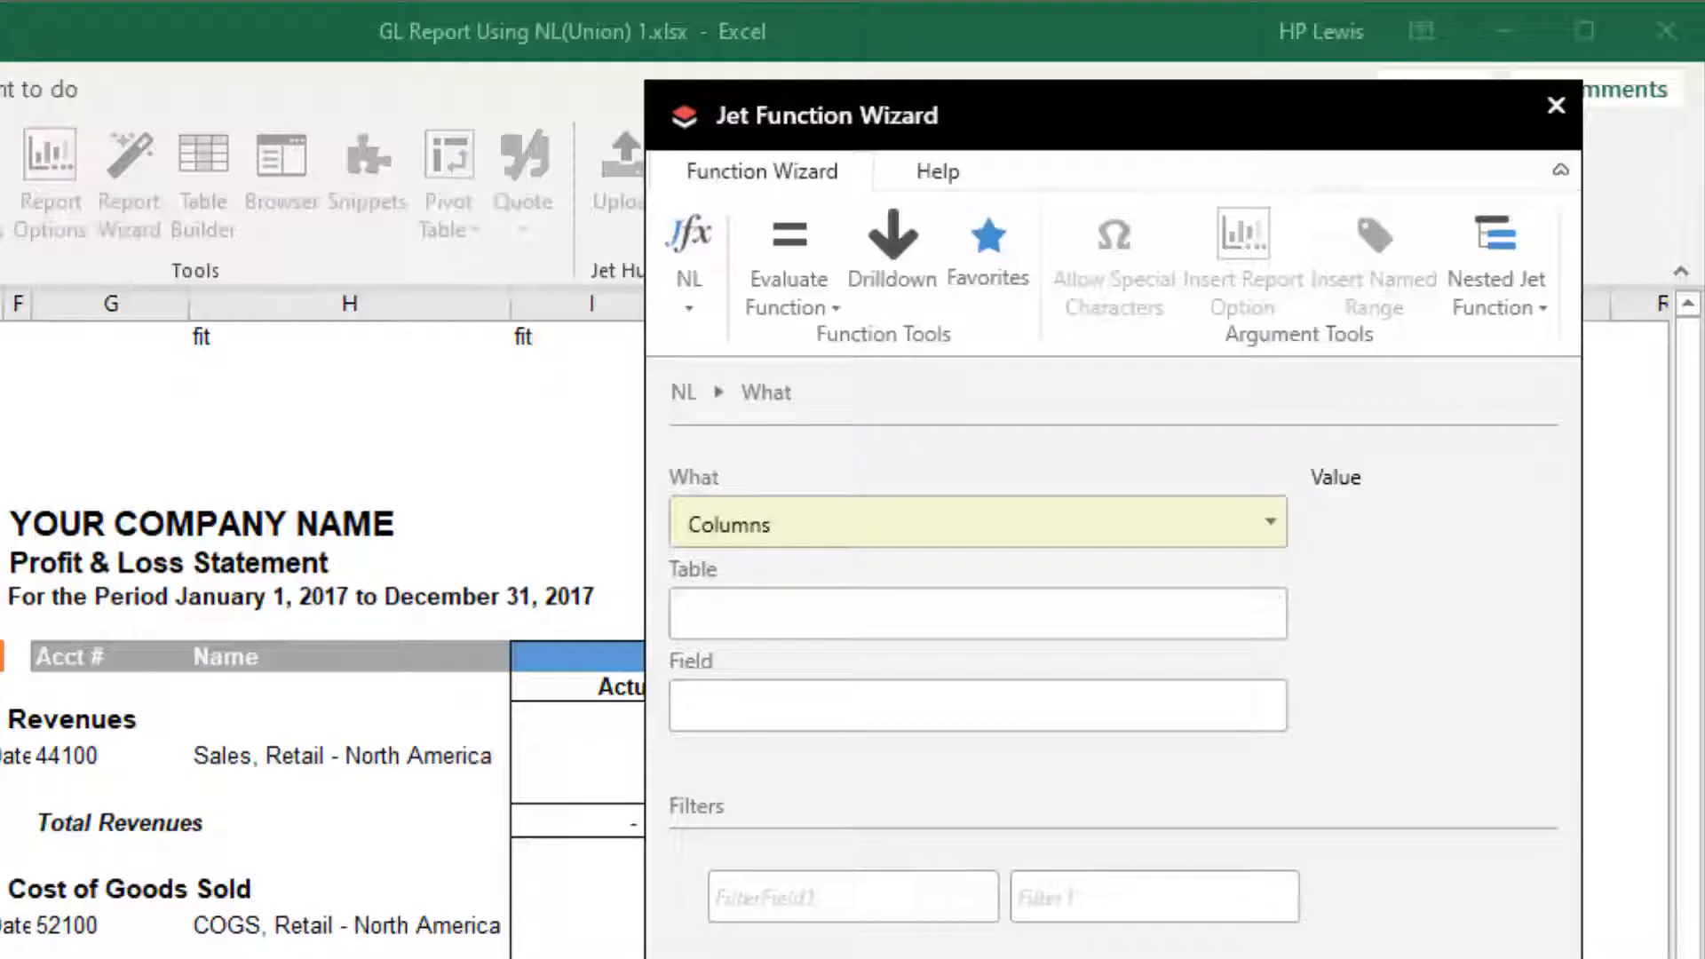
type("olumns=4")
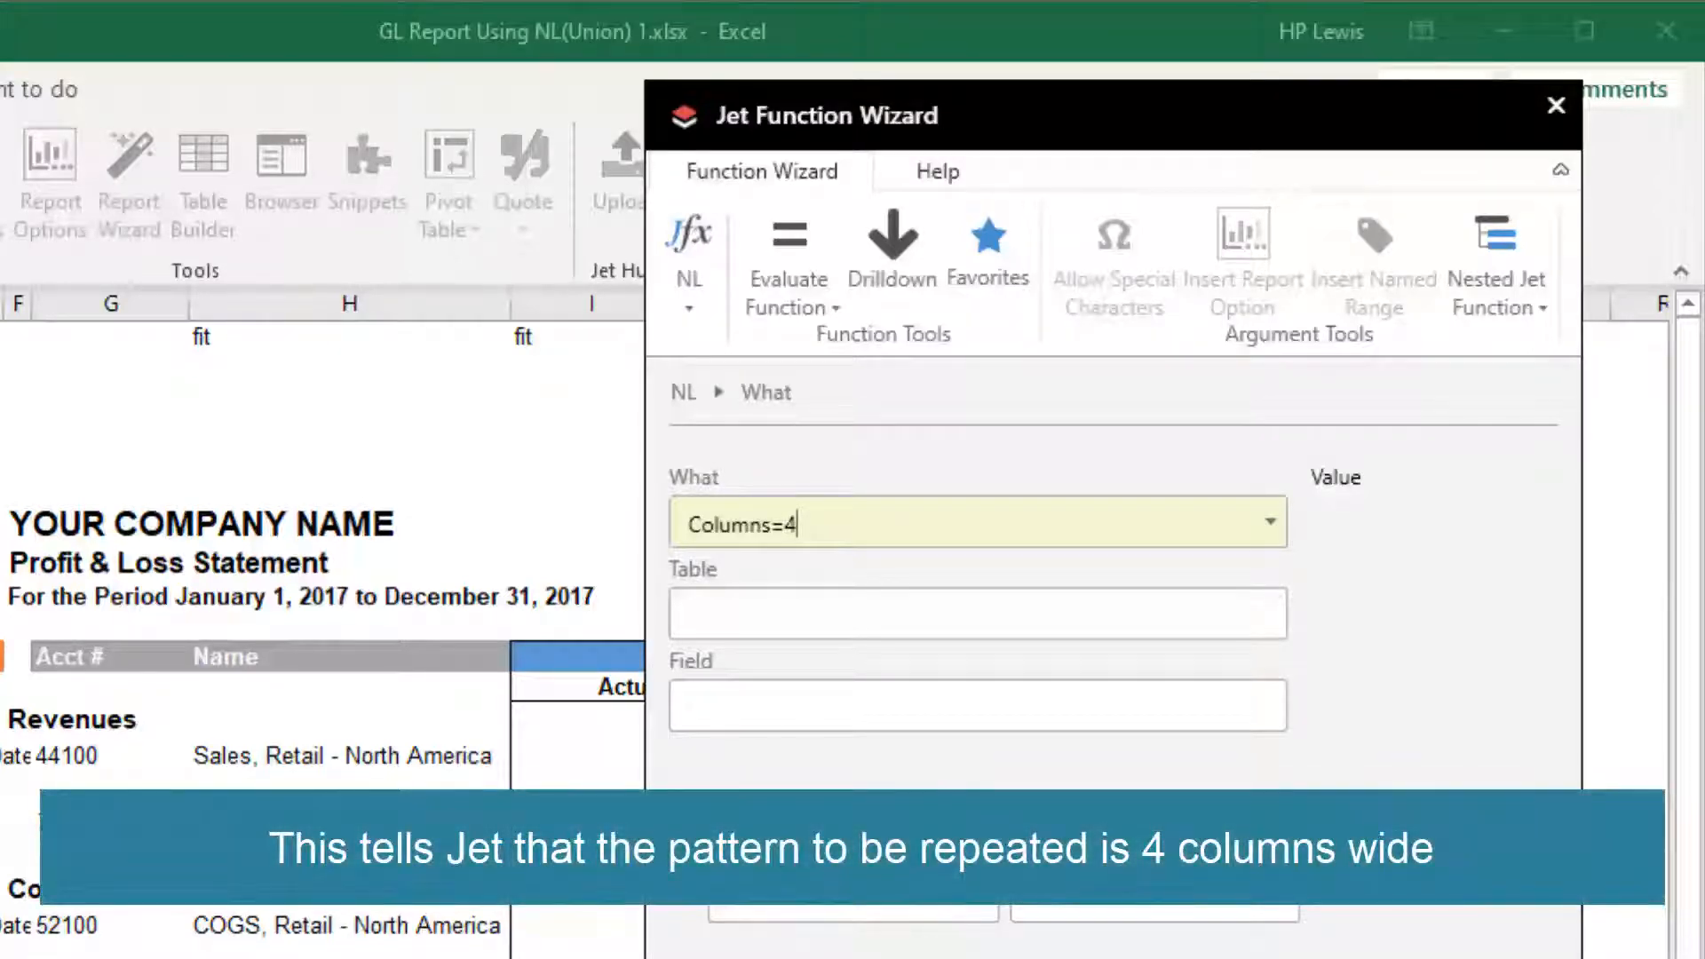
key("Tab")
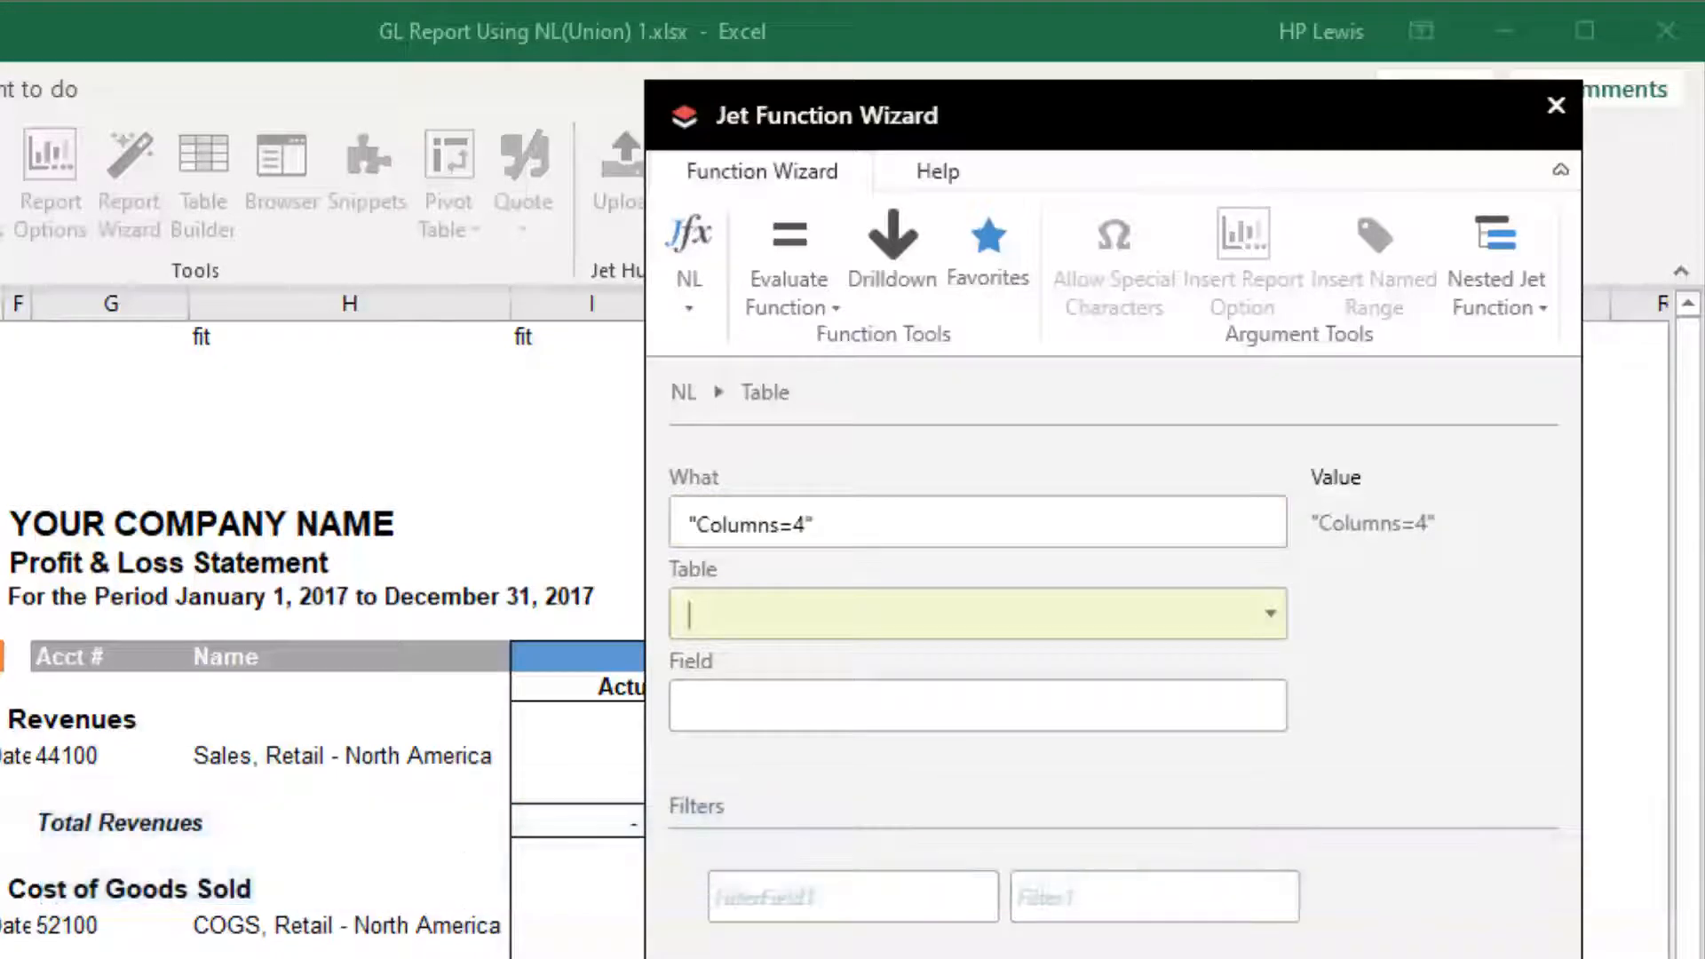
Step: Nest an NP function in the NL function's Table argument and set its What argument to "Dates"
left_click(1536, 311)
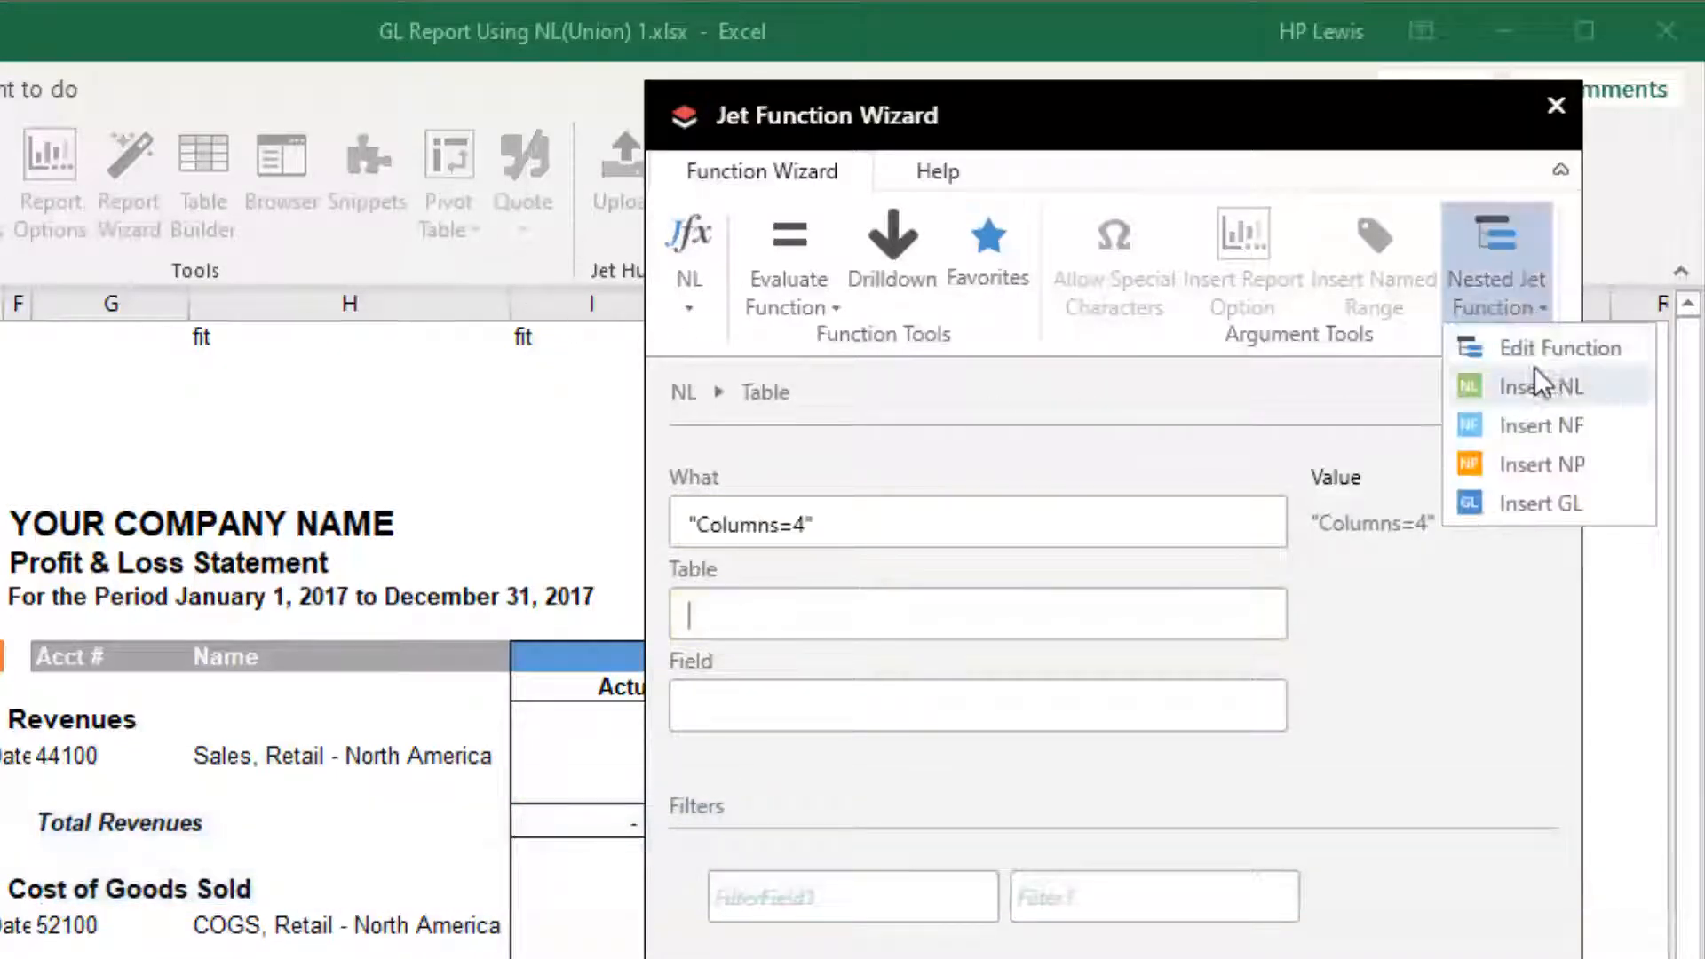
left_click(1564, 465)
left_click(1256, 524)
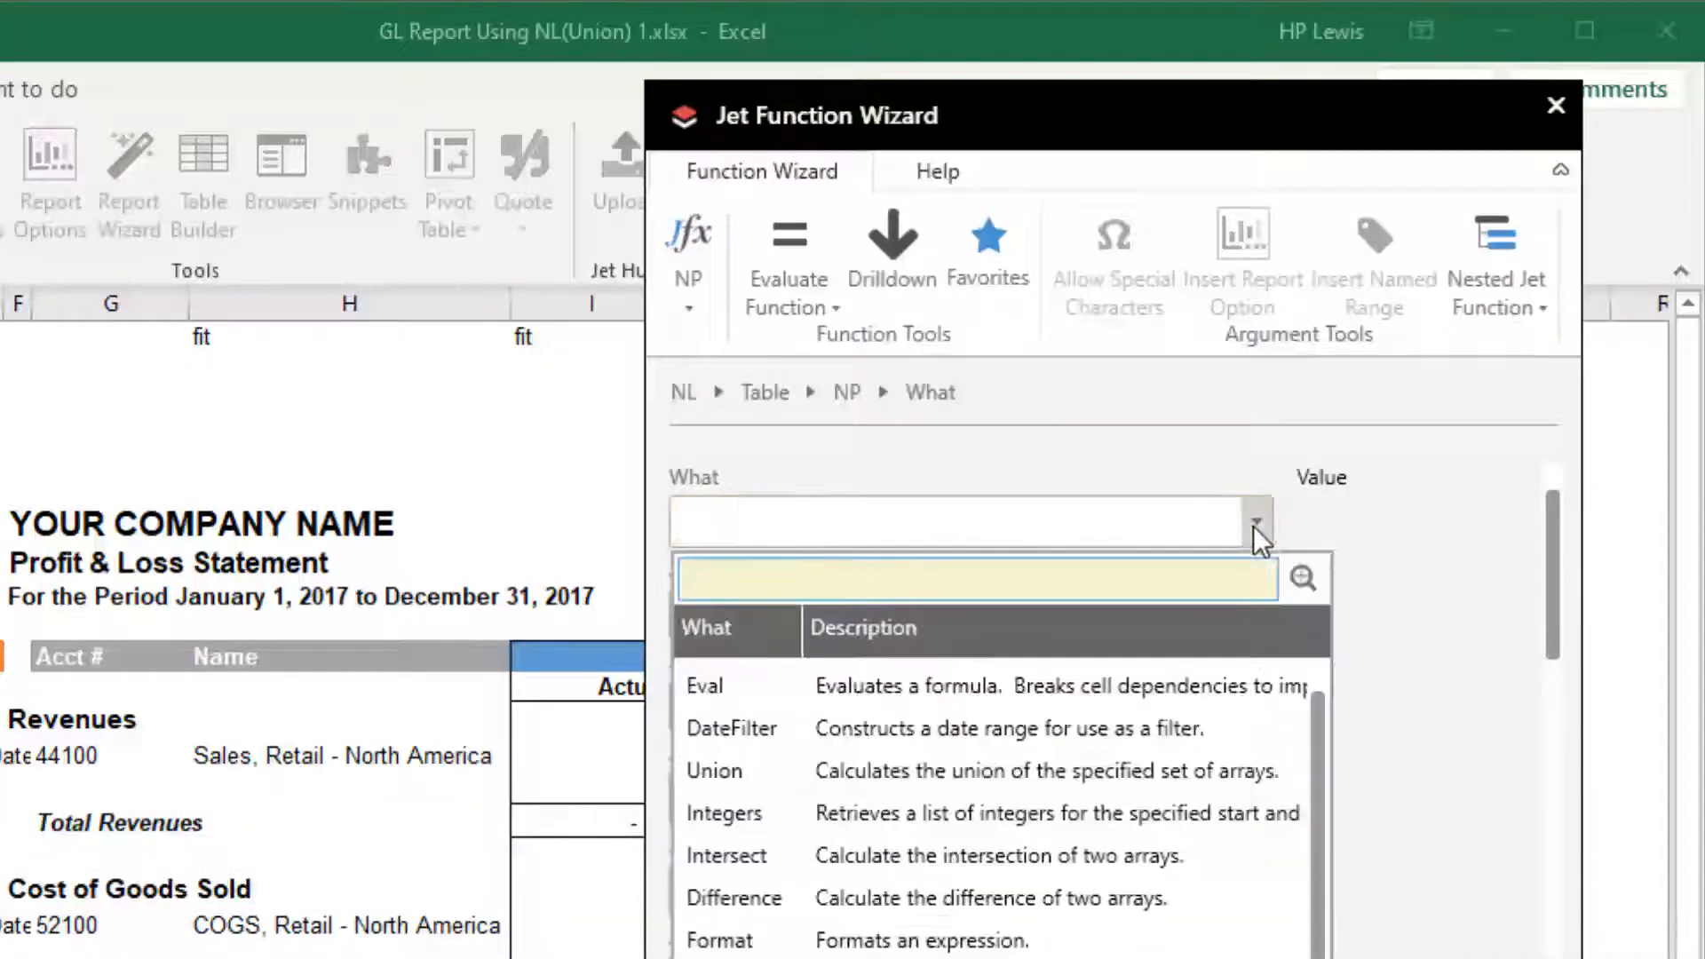
scroll(910, 853, "down", 2)
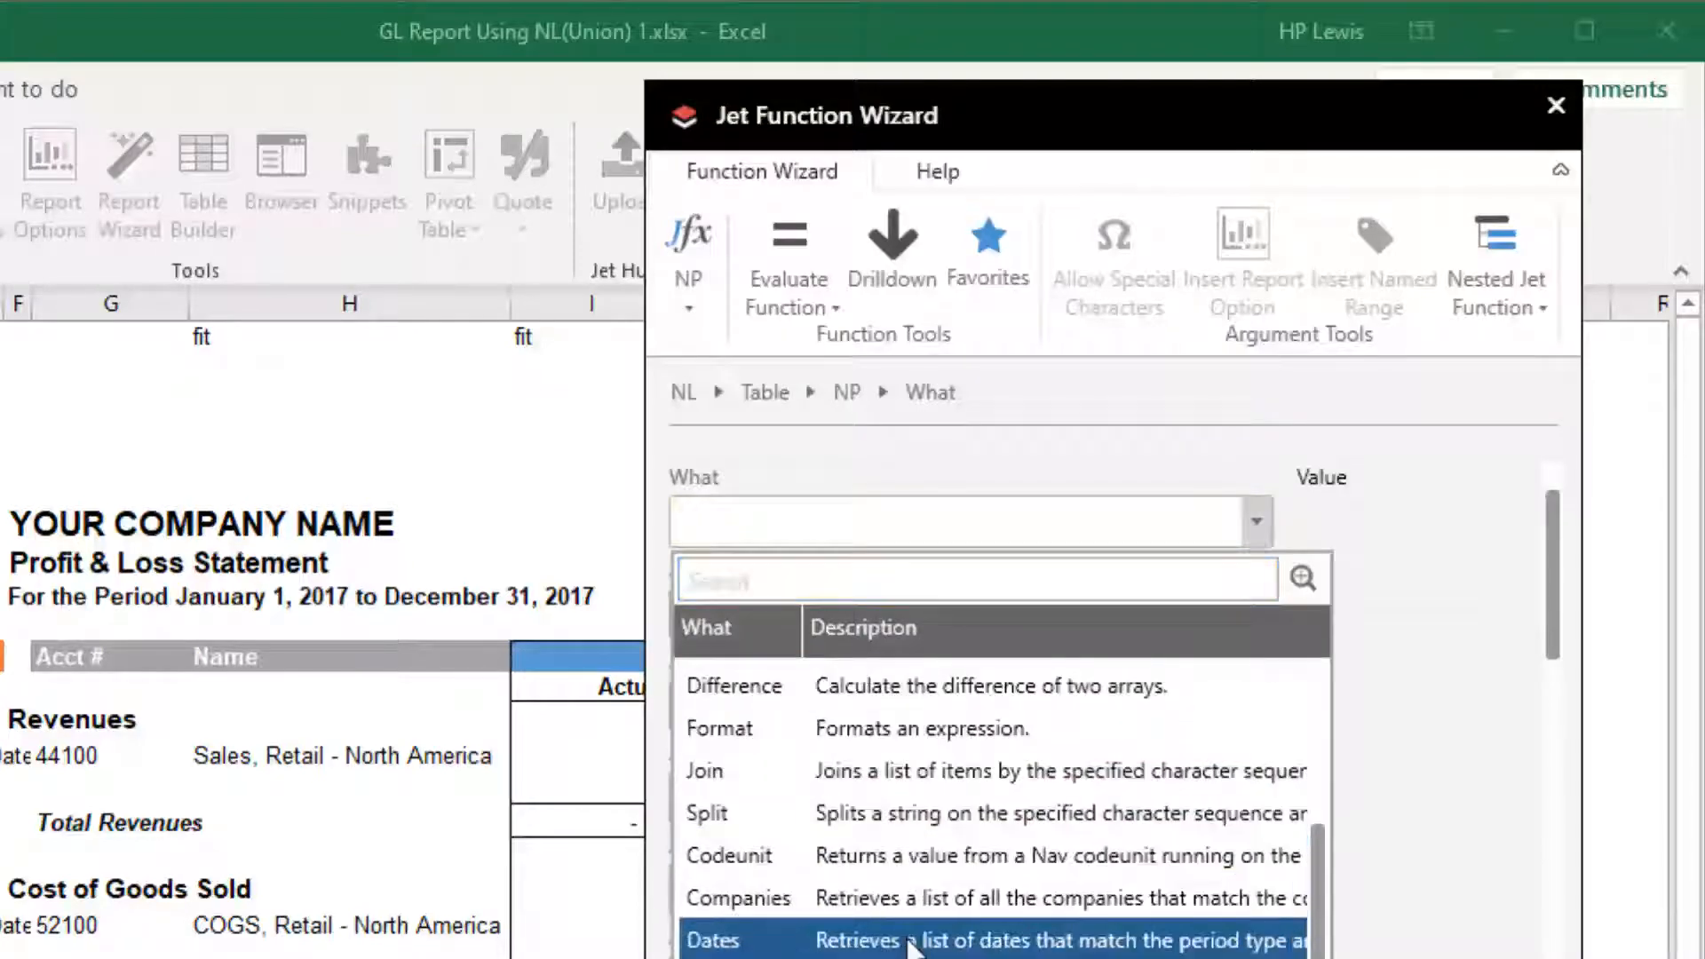
left_click(910, 940)
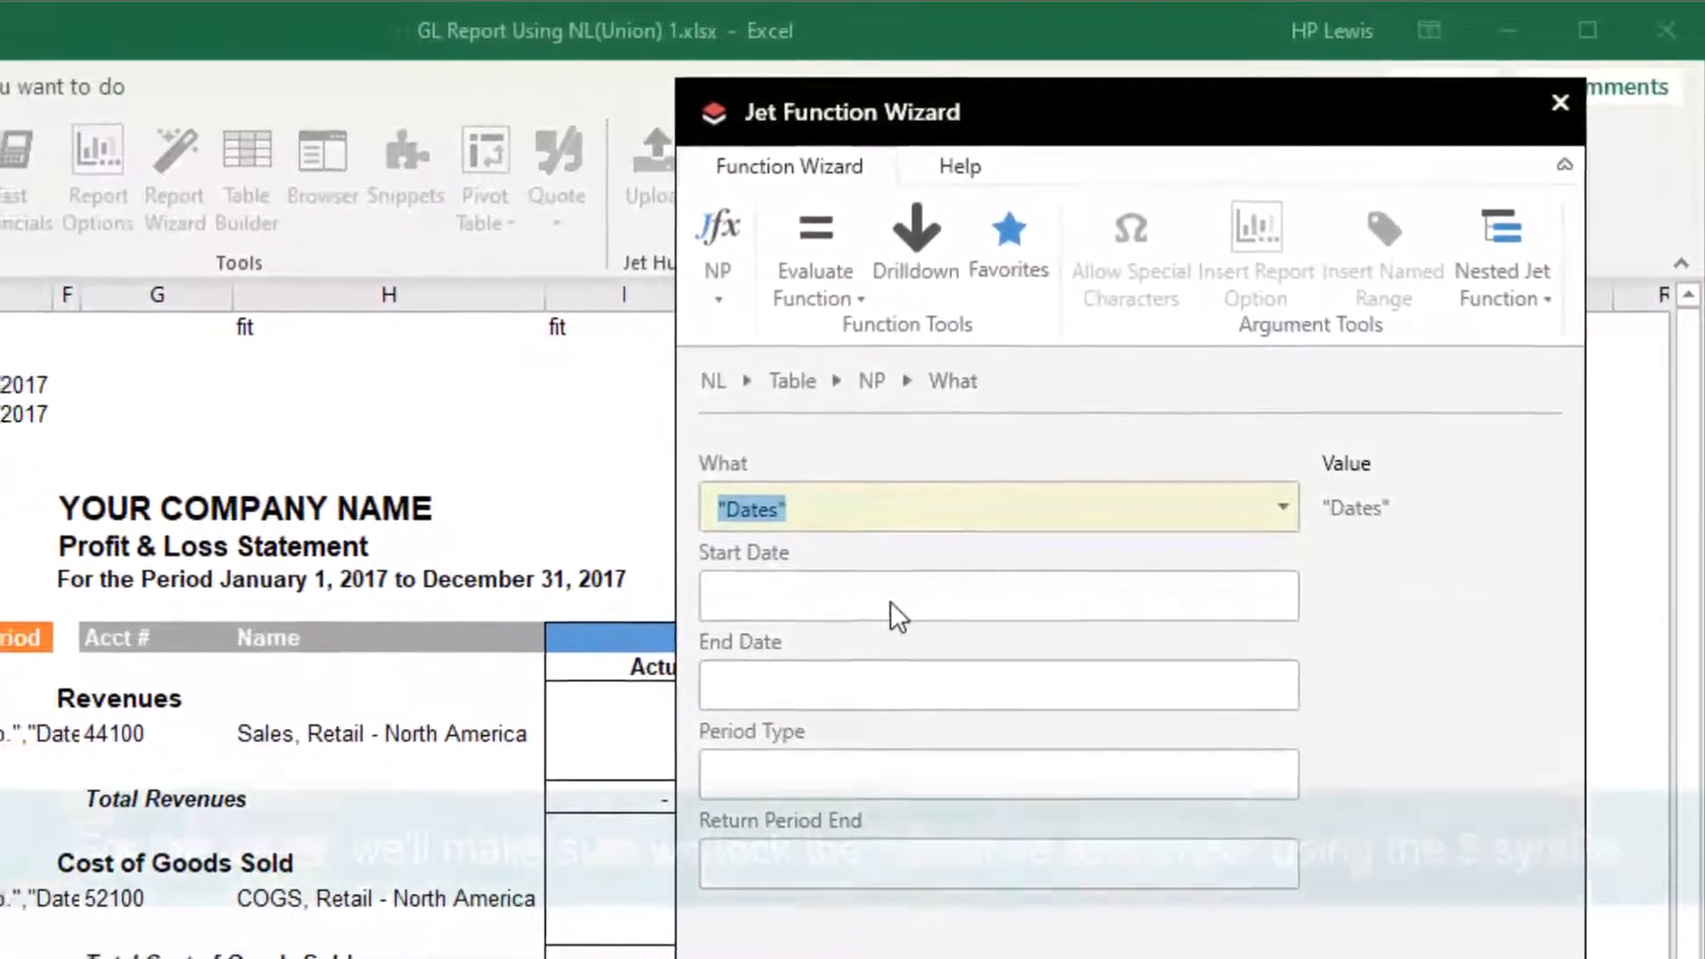
Step: Set the NP function's Start Date and End Date to the absolute references $E$3 and $E$4
left_click(892, 603)
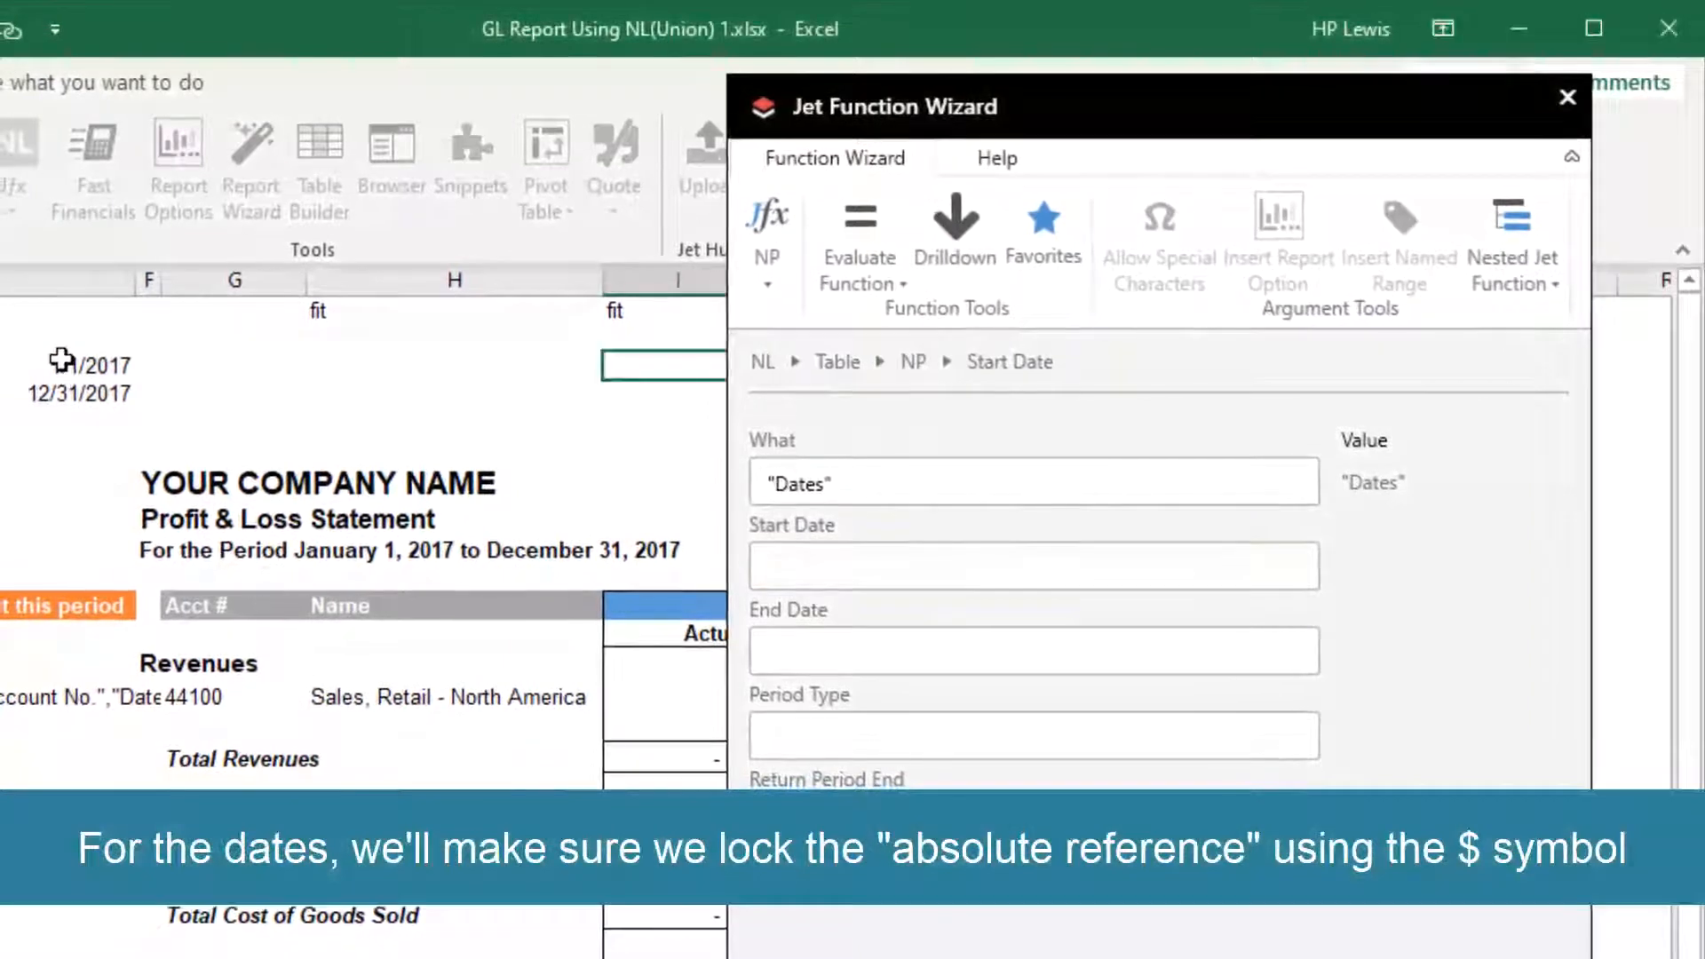
left_click(61, 364)
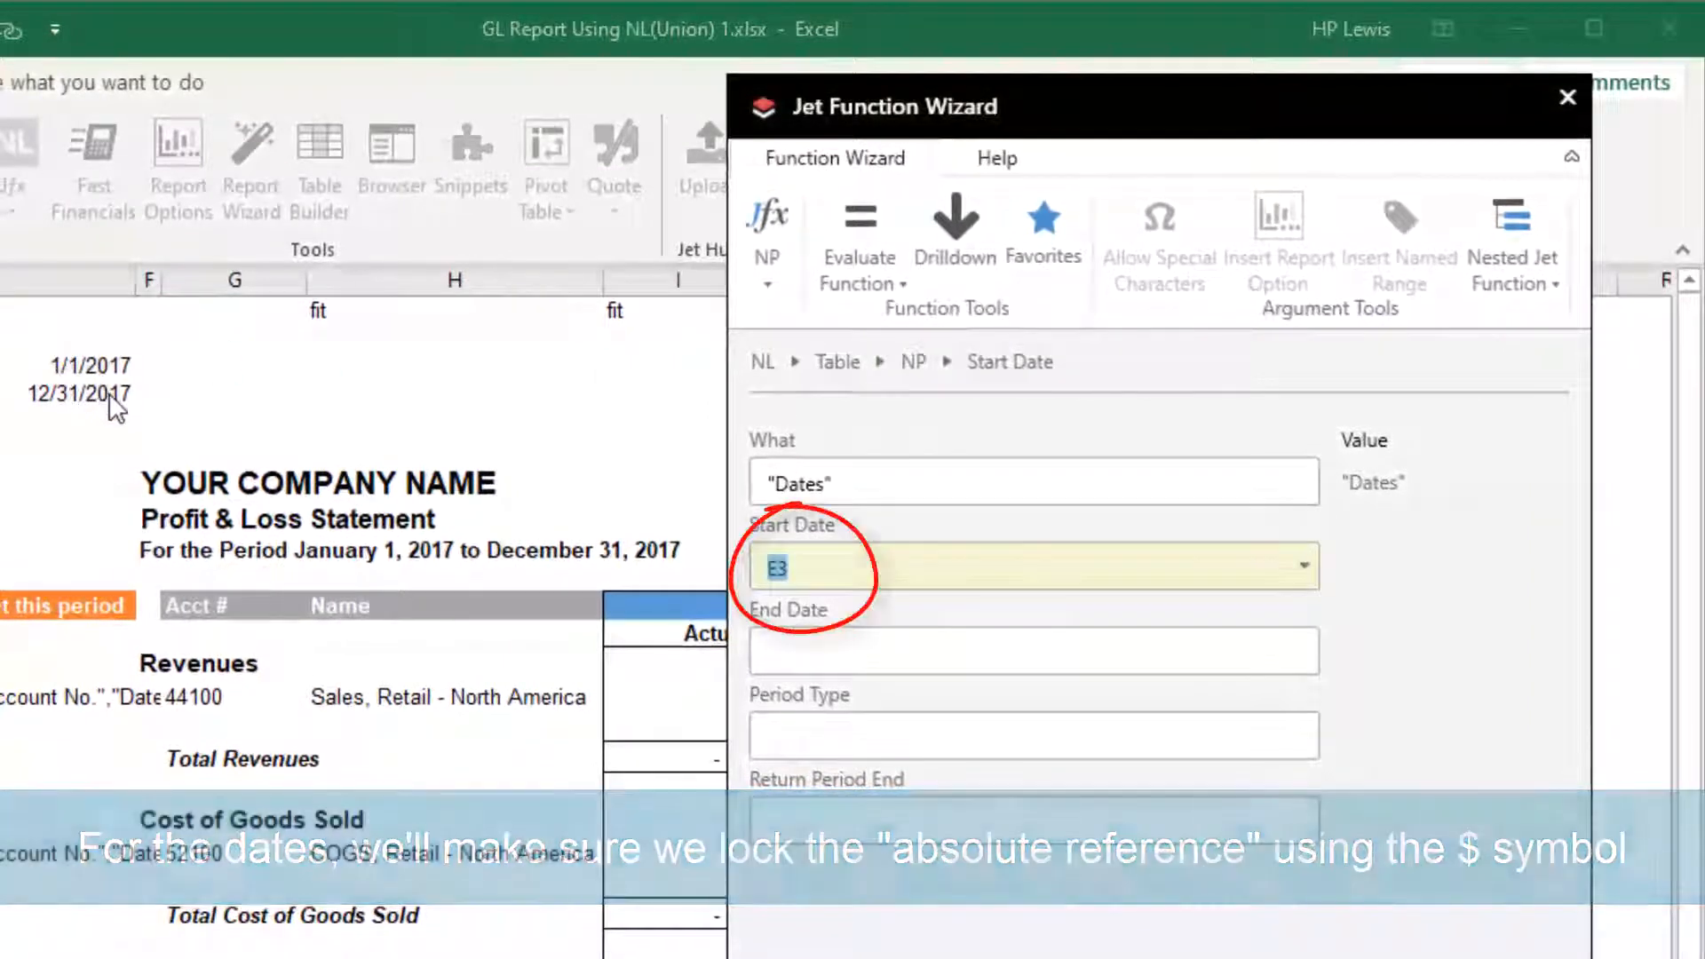
key("F4")
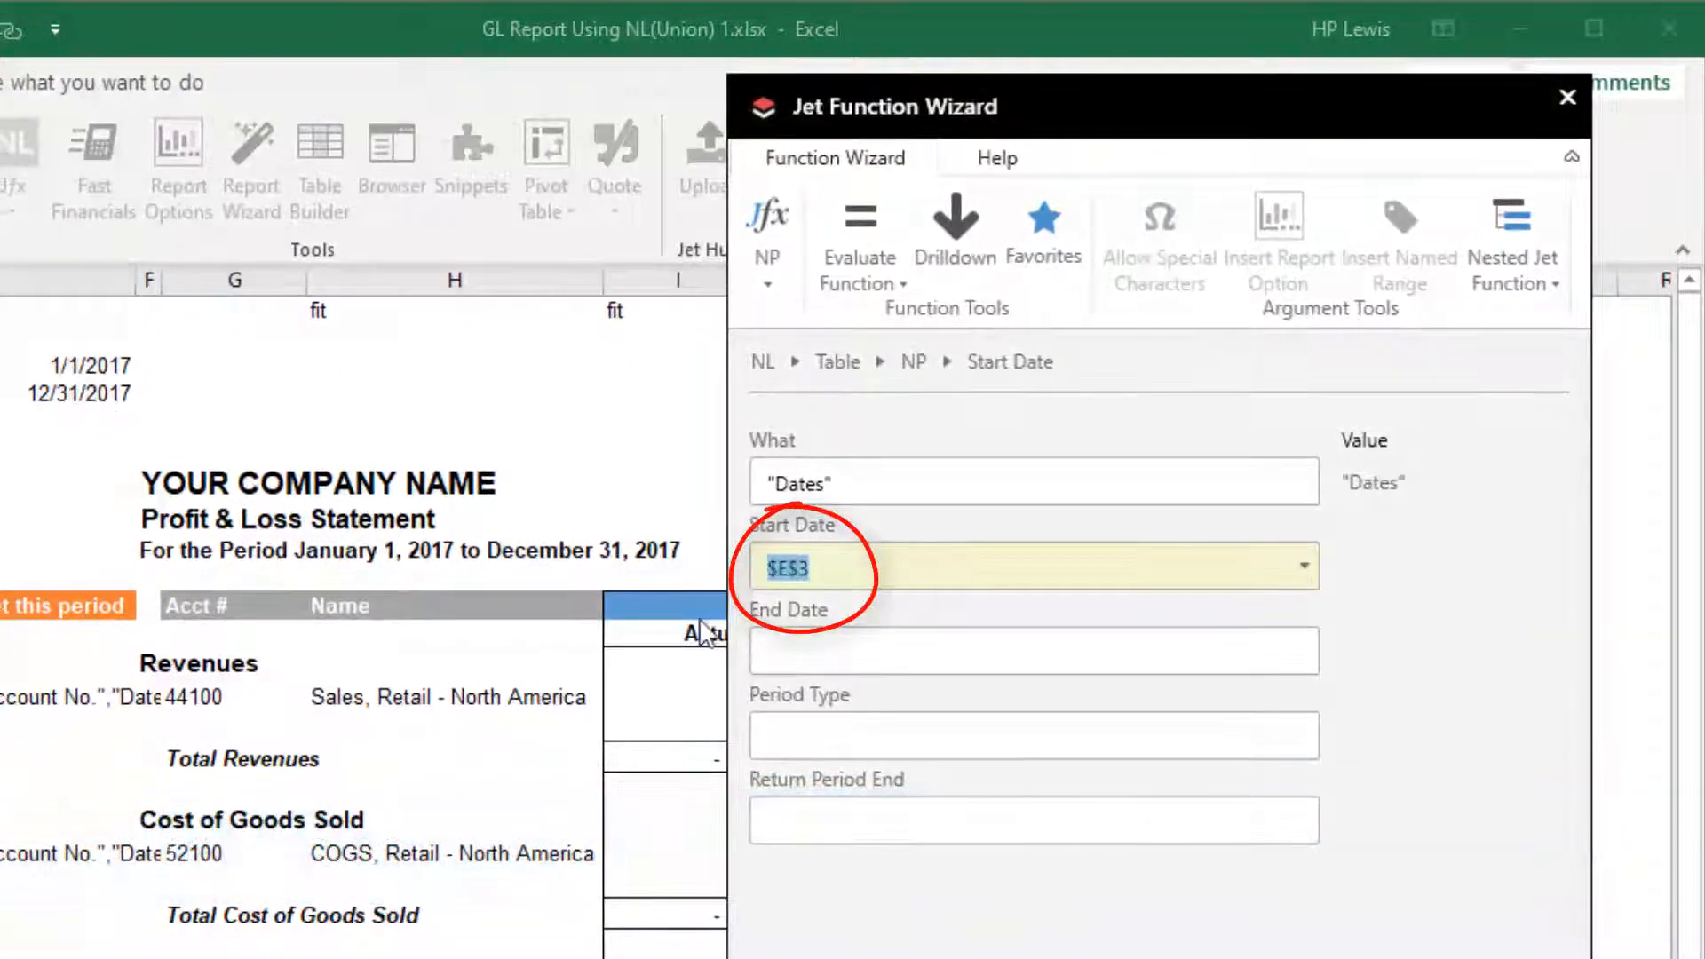
left_click(966, 657)
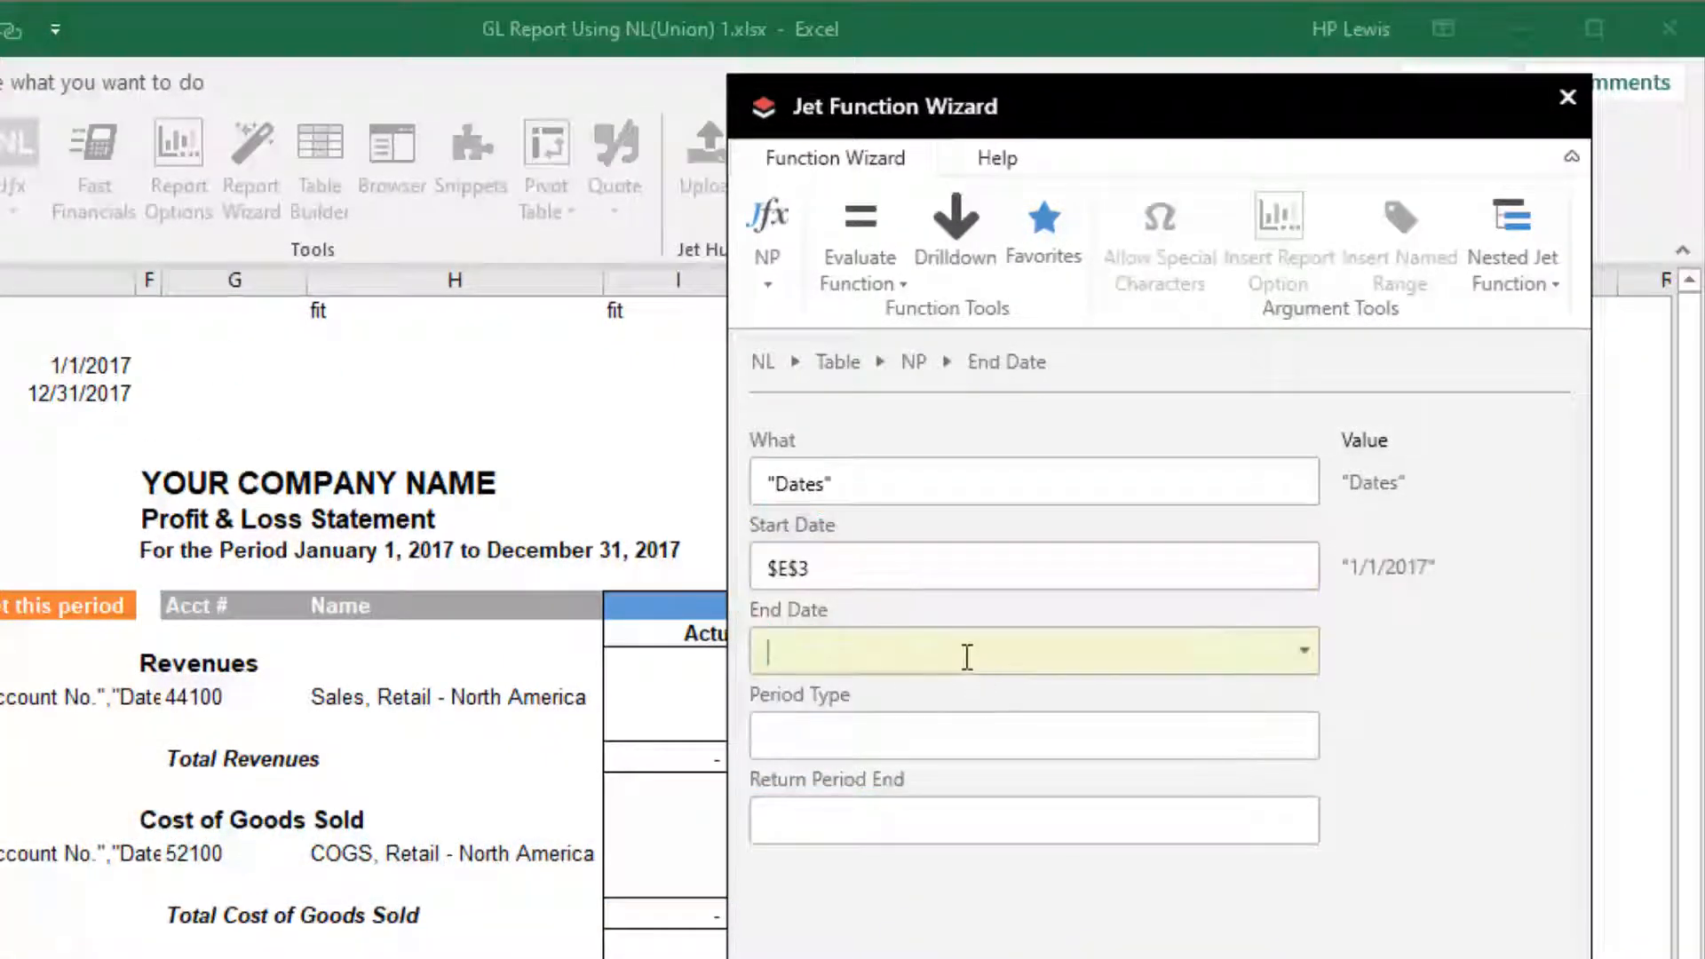
left_click(82, 393)
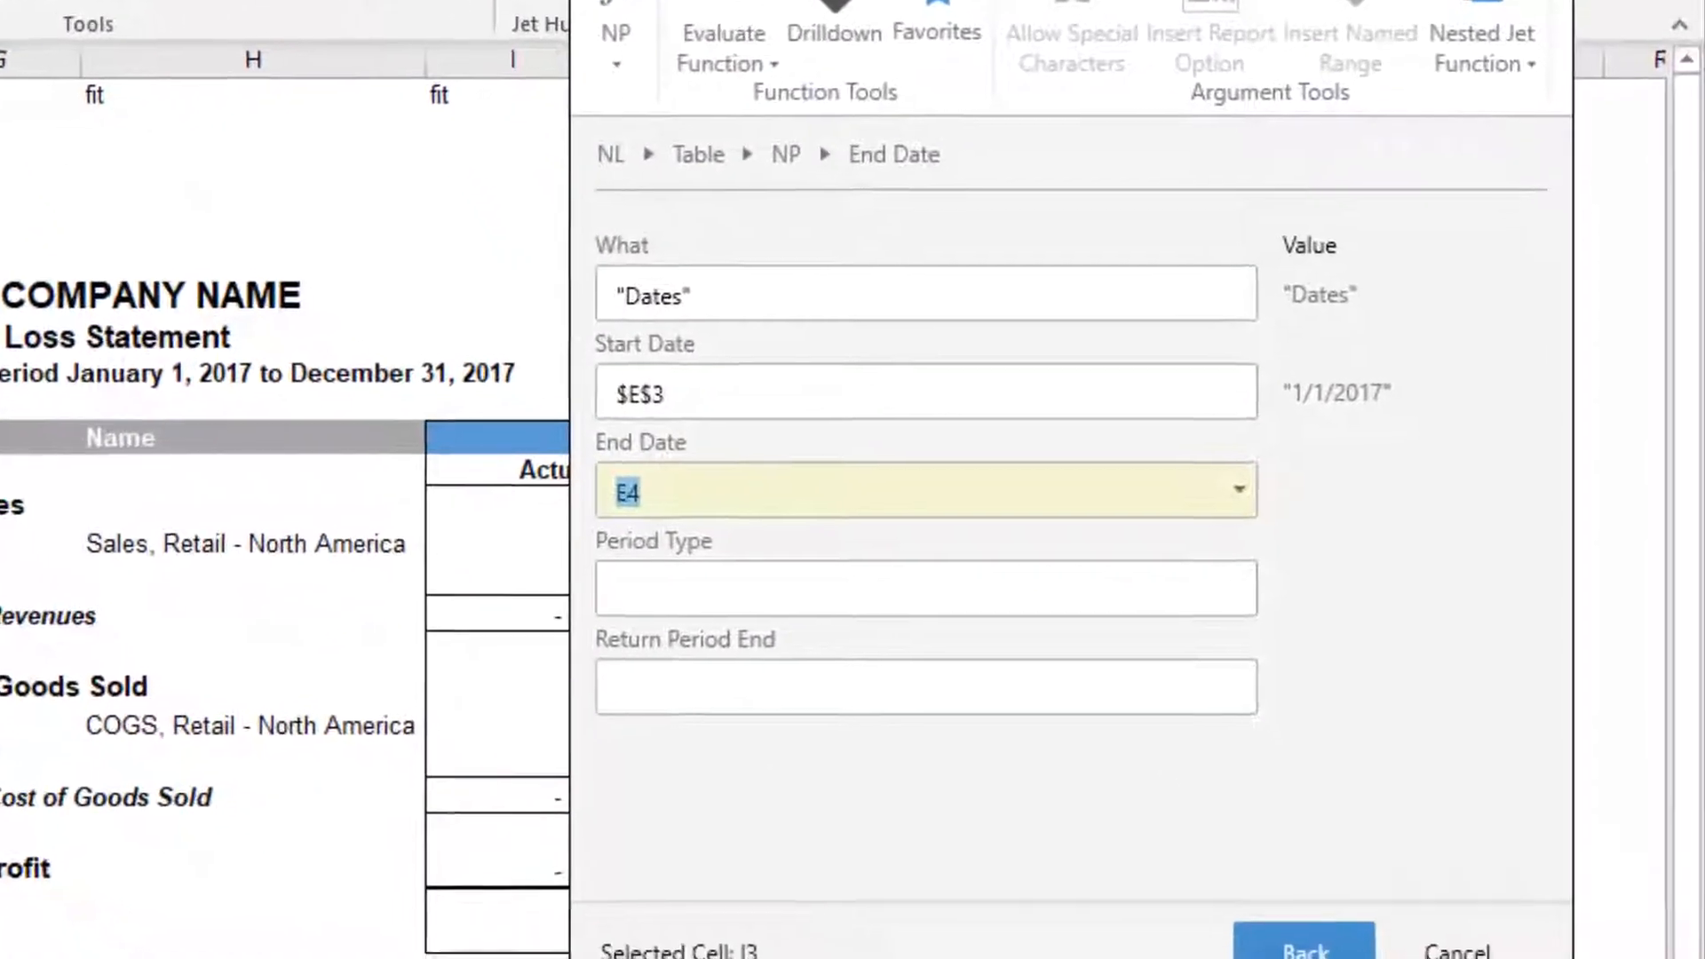
key("F4")
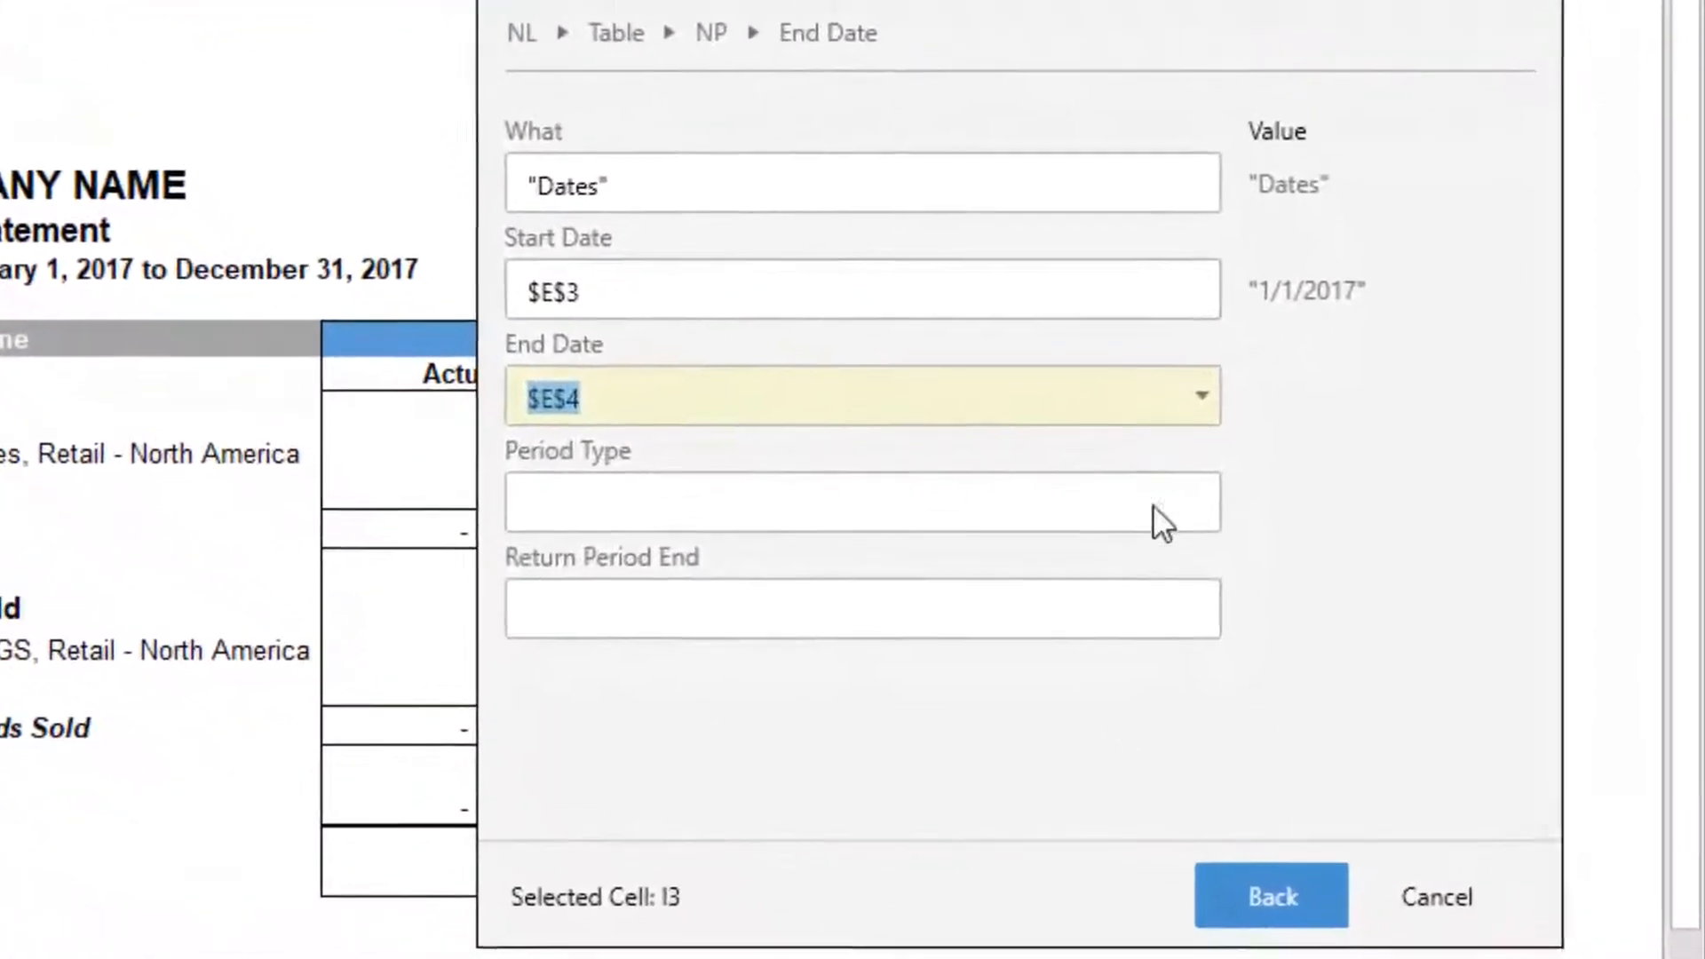
Step: Set the NP function's Period Type to "Month" and insert the completed NL formula into cell I3
left_click(1218, 542)
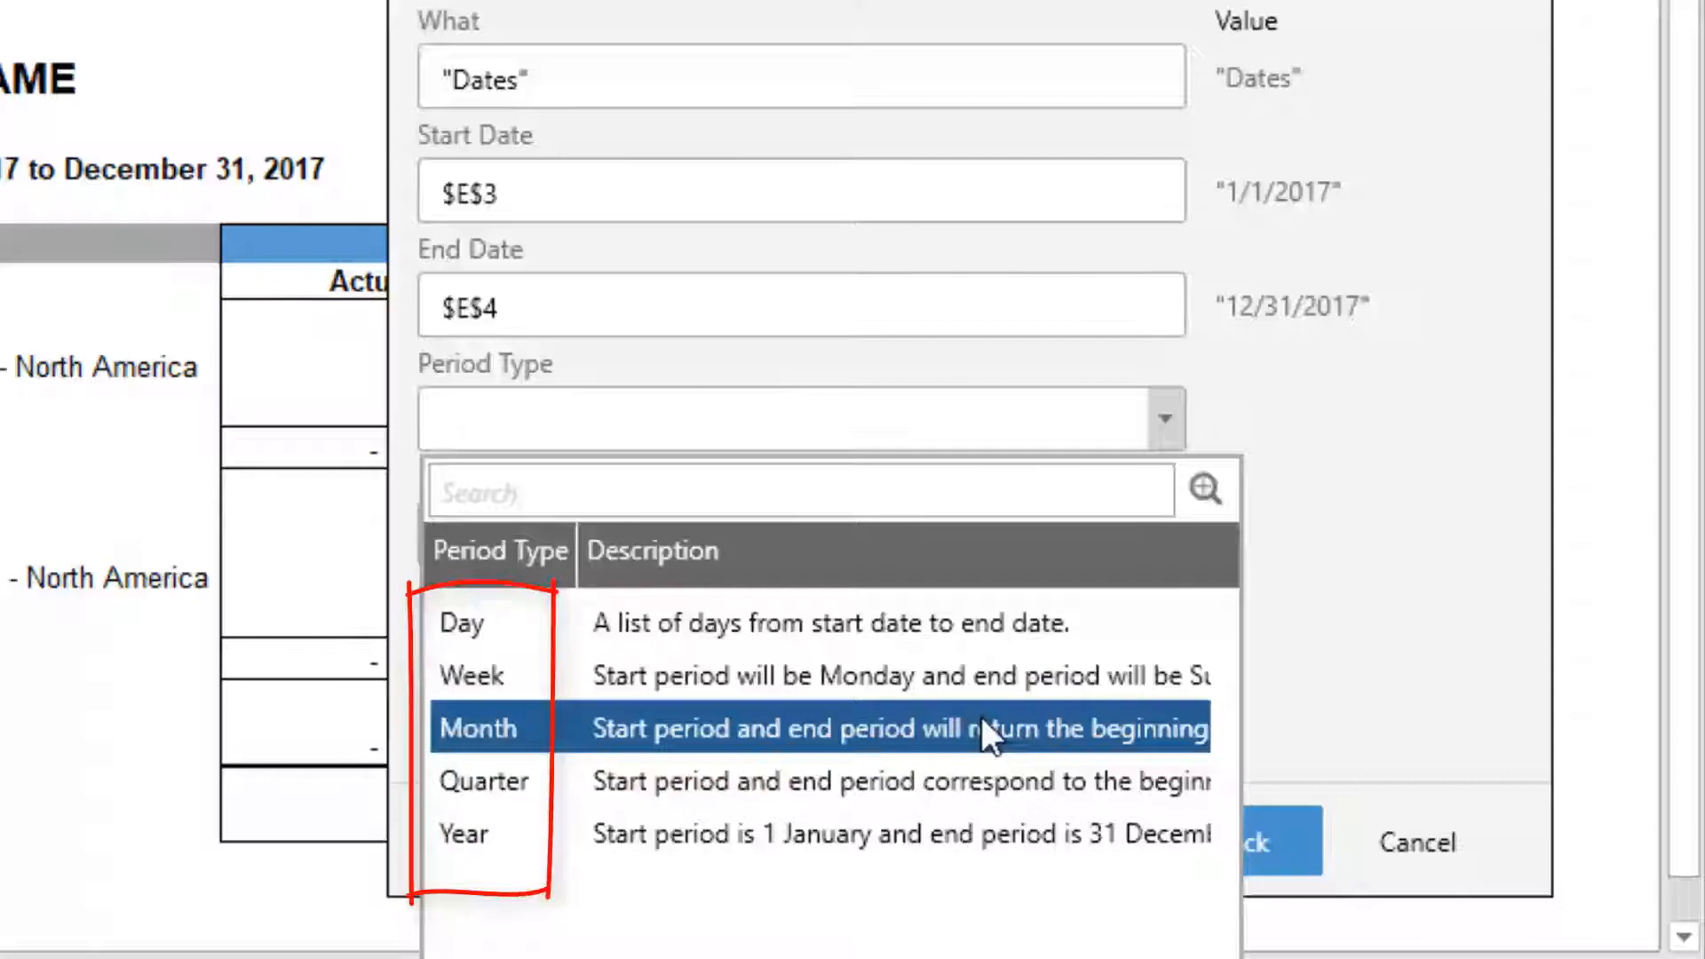
left_click(982, 718)
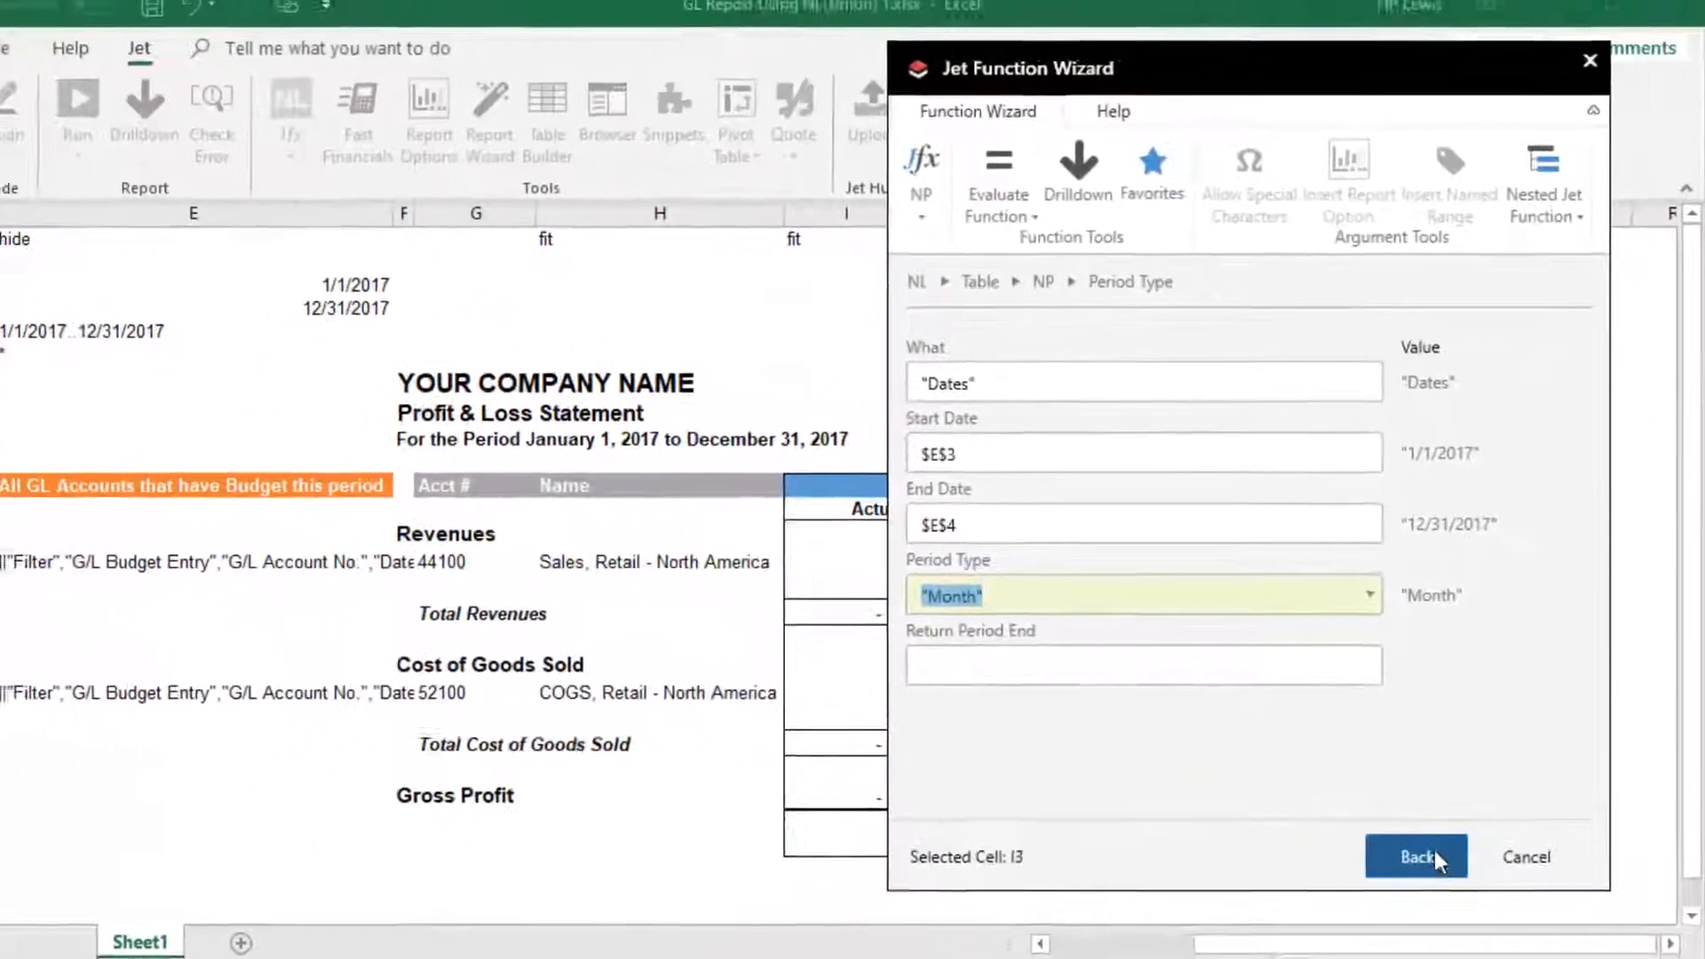
left_click(1415, 850)
left_click(1451, 848)
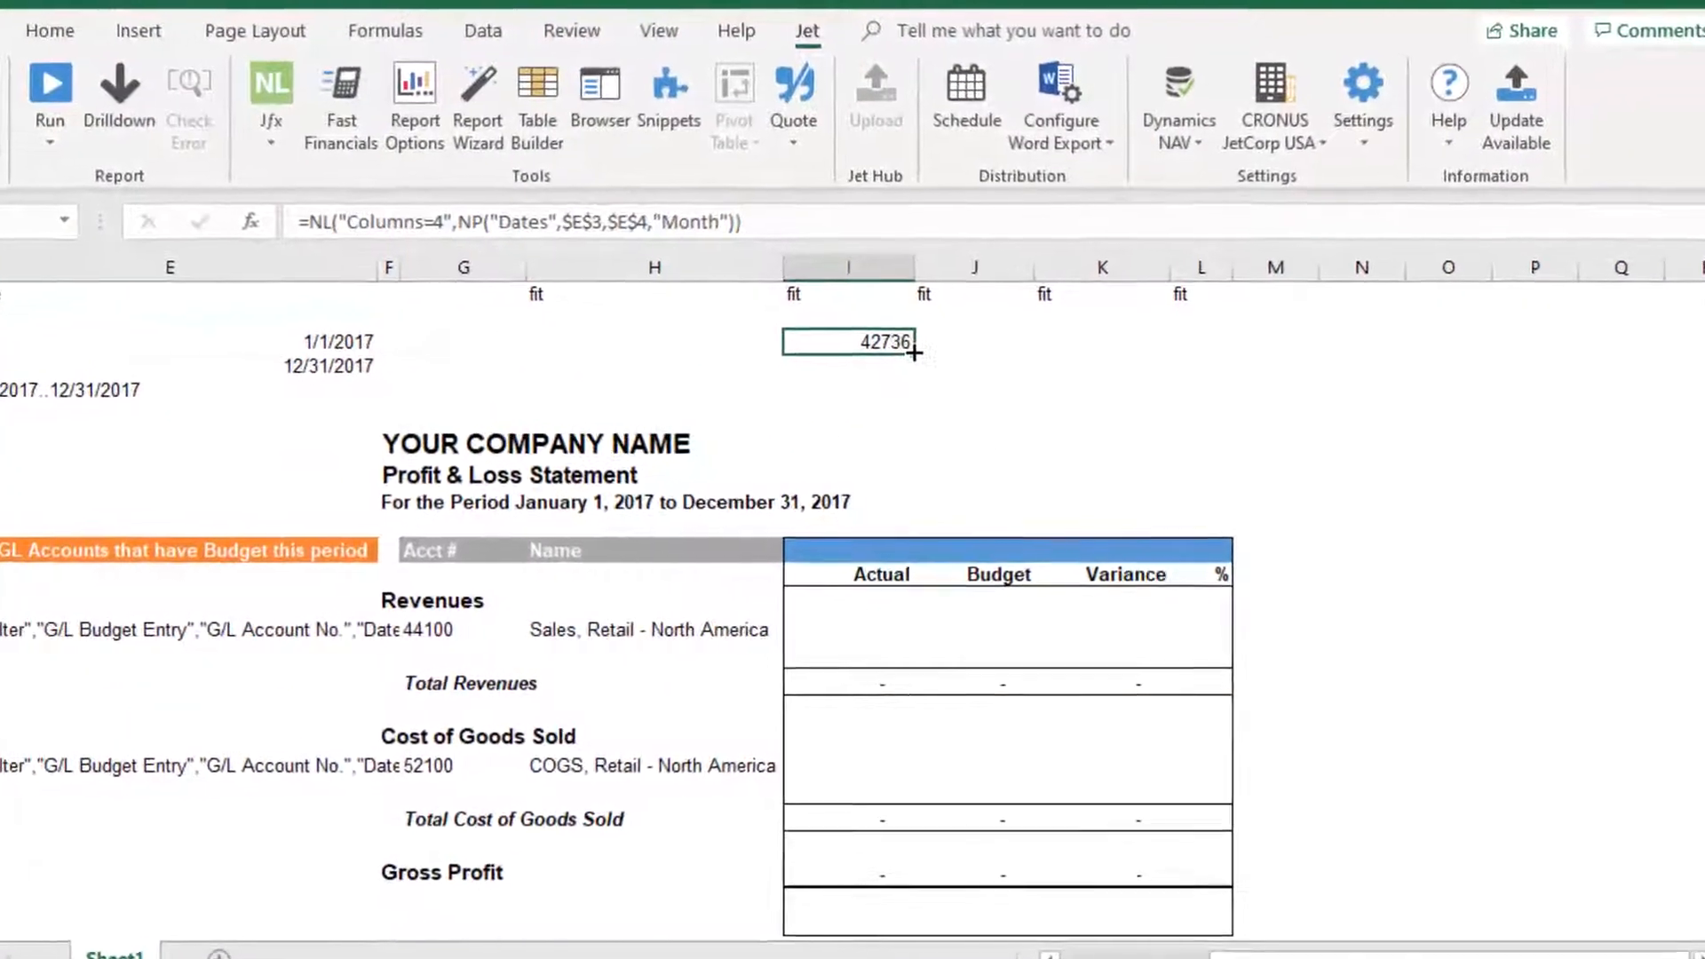
Step: Format cell I3 as a Date with the *3/14/2012 type
right_click(904, 346)
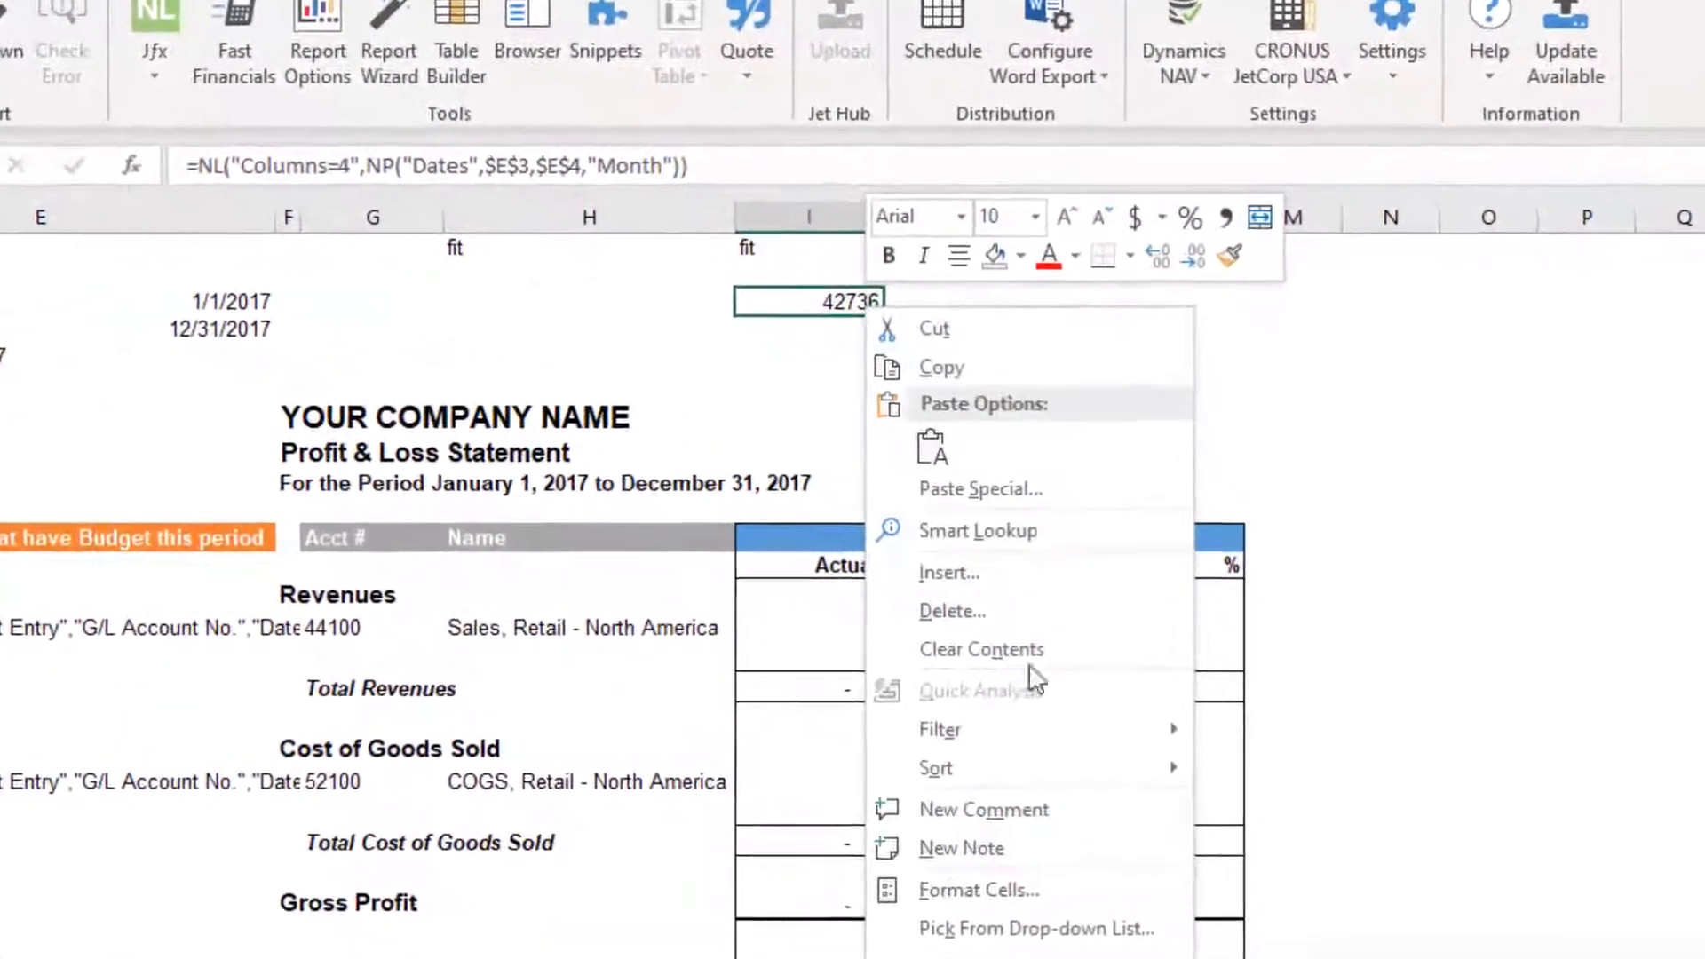
left_click(1012, 881)
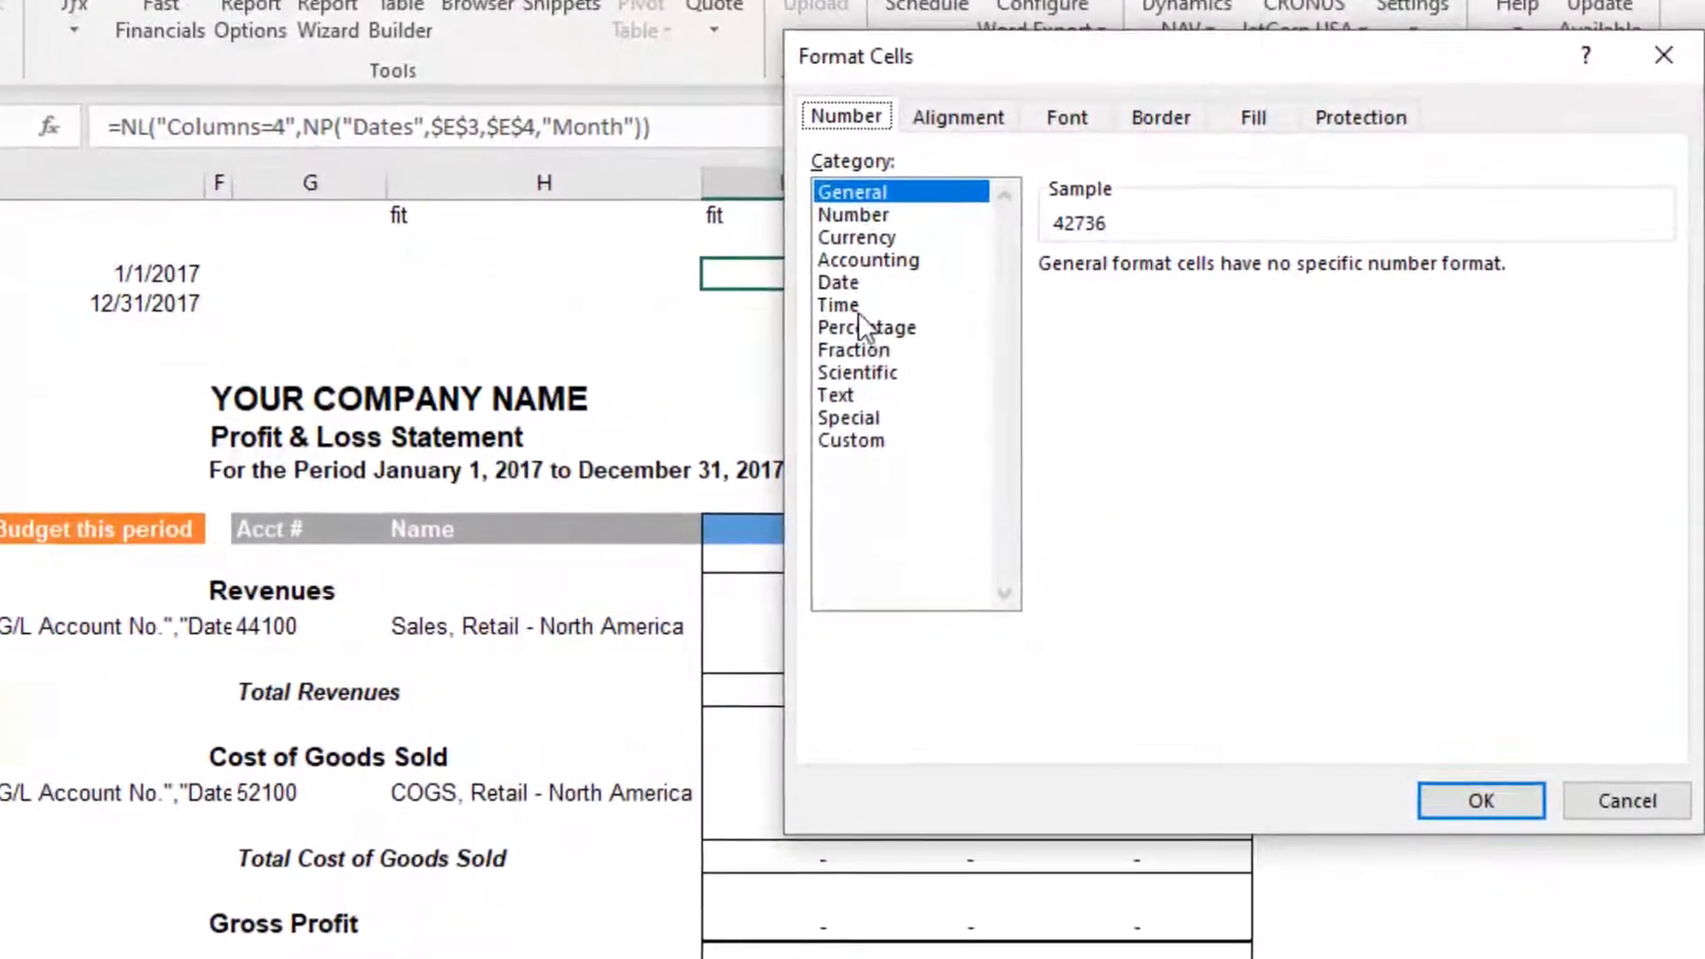
left_click(843, 286)
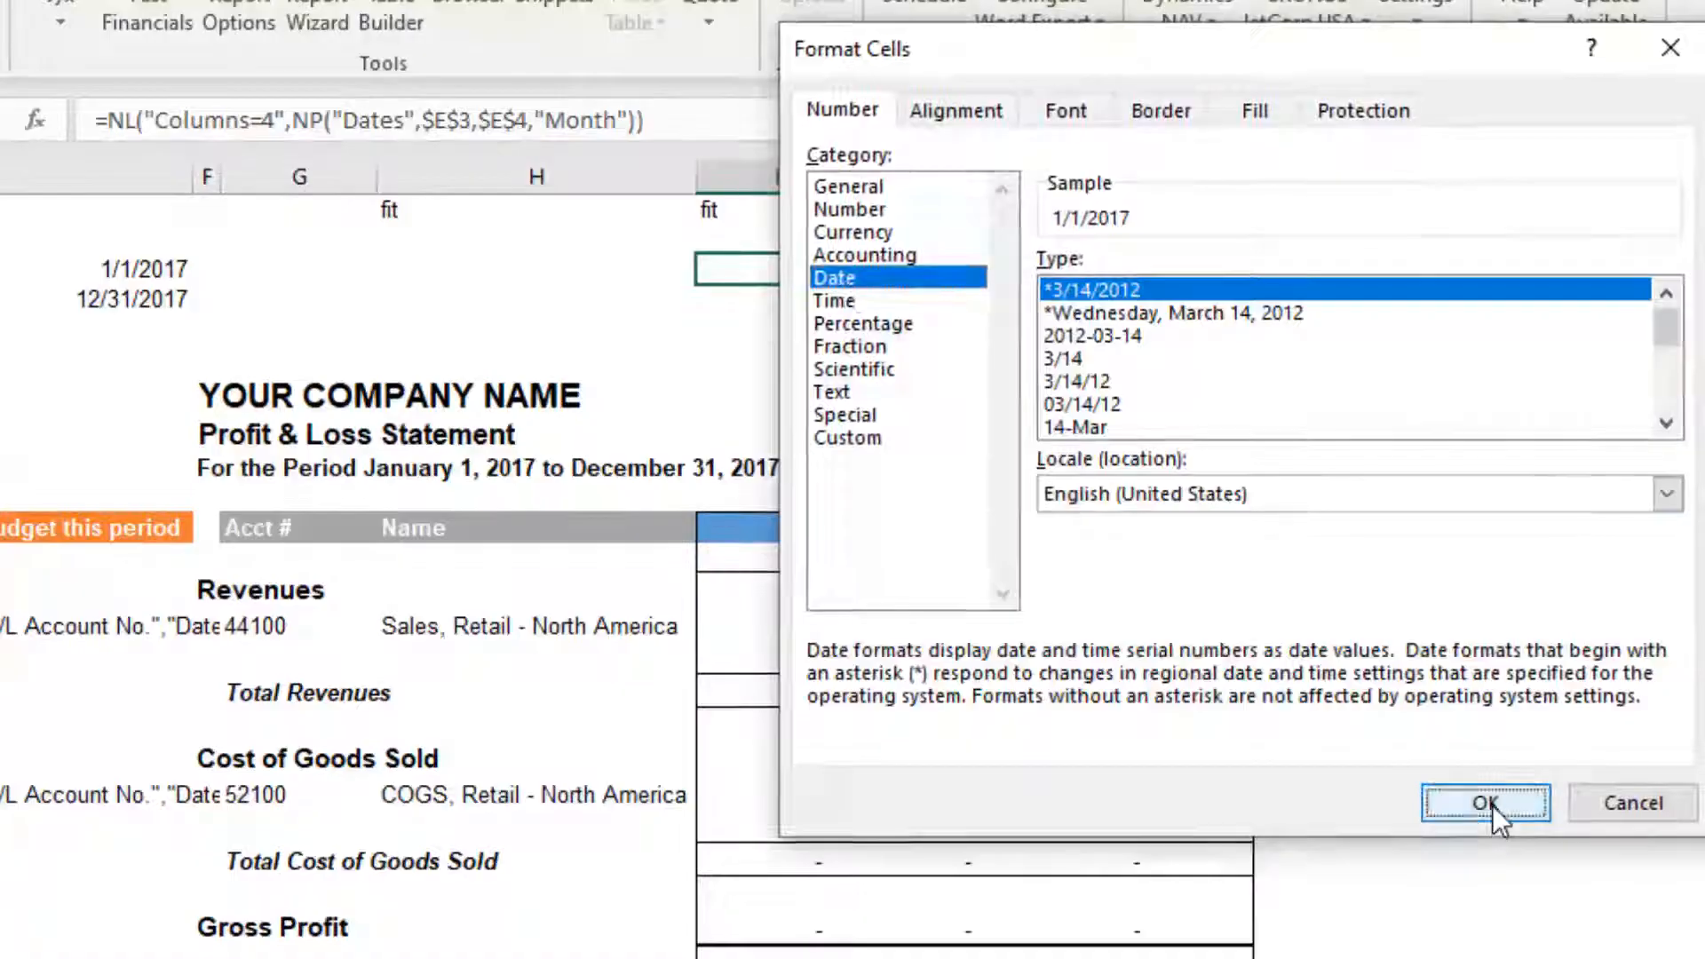
left_click(1491, 804)
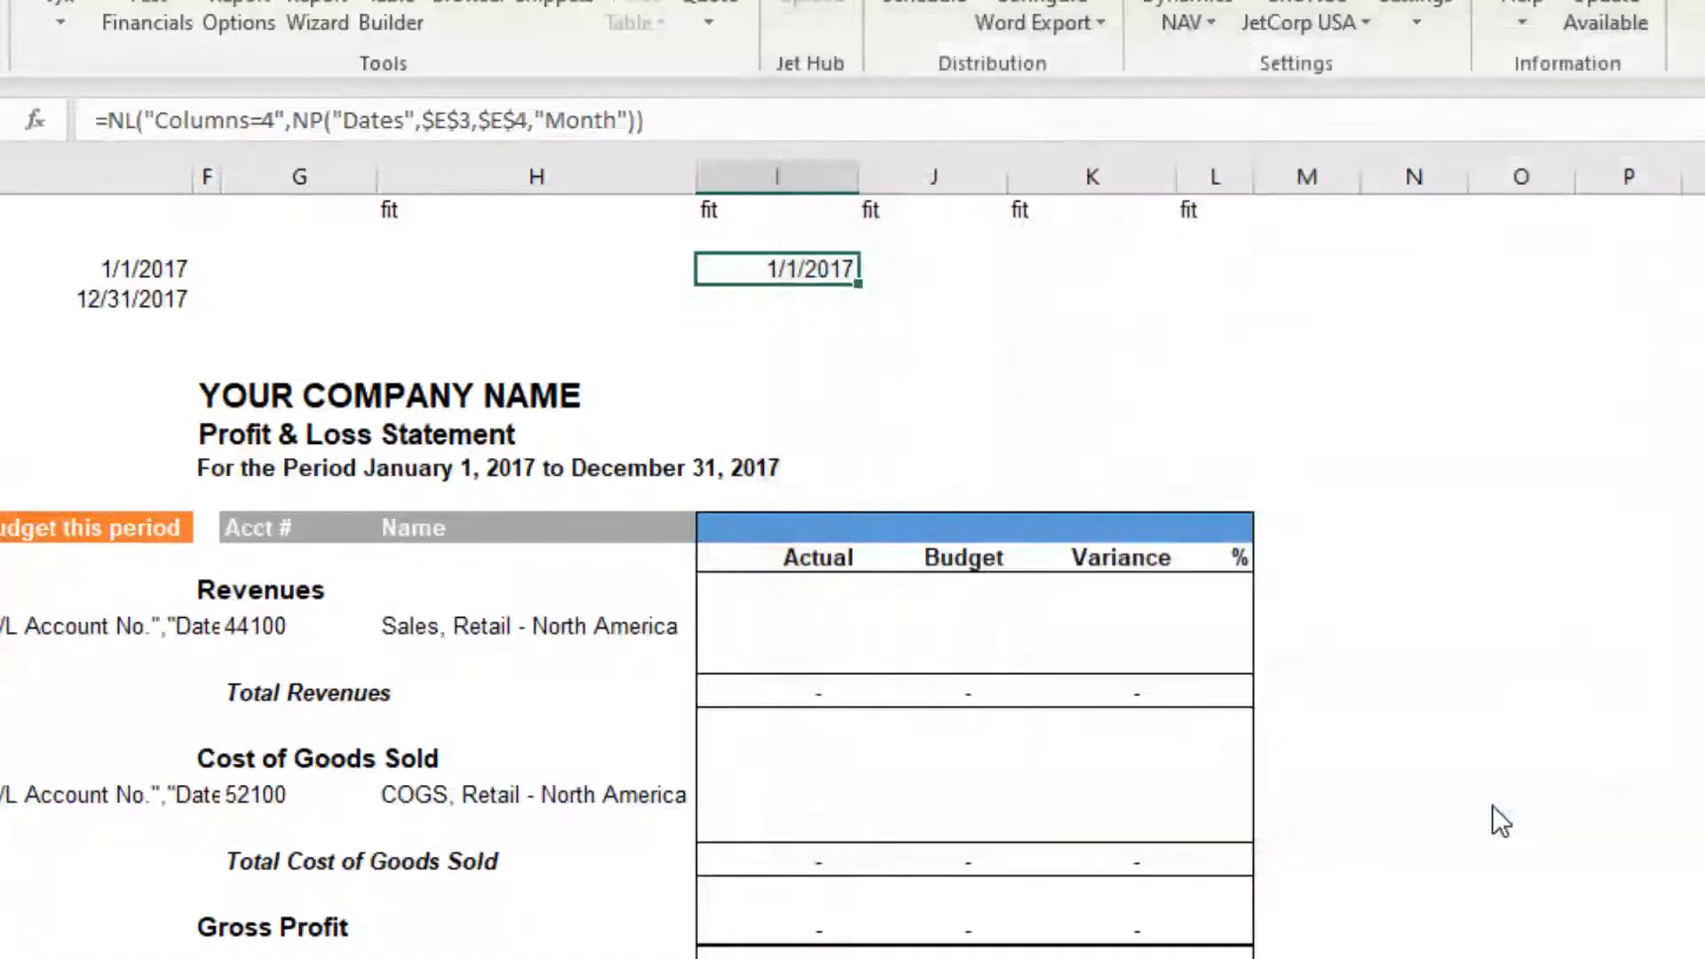
Step: Enter the month-end formula =EOMONTH(I3,0) in cell I4
left_click(807, 302)
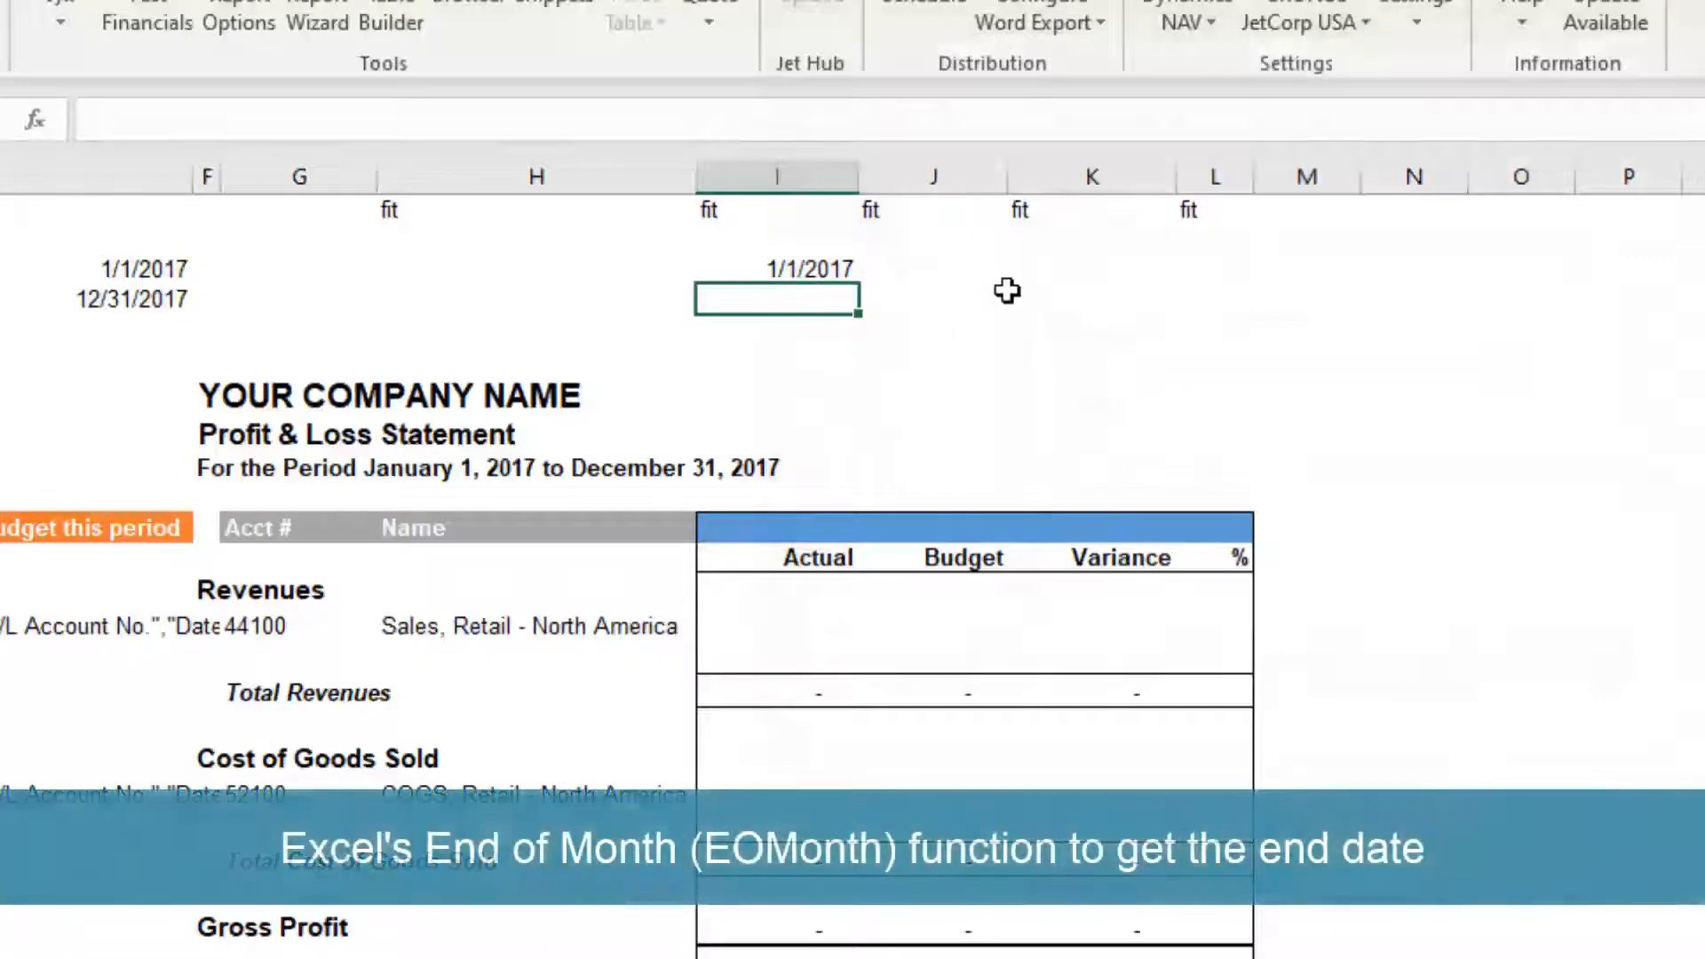
type("=E")
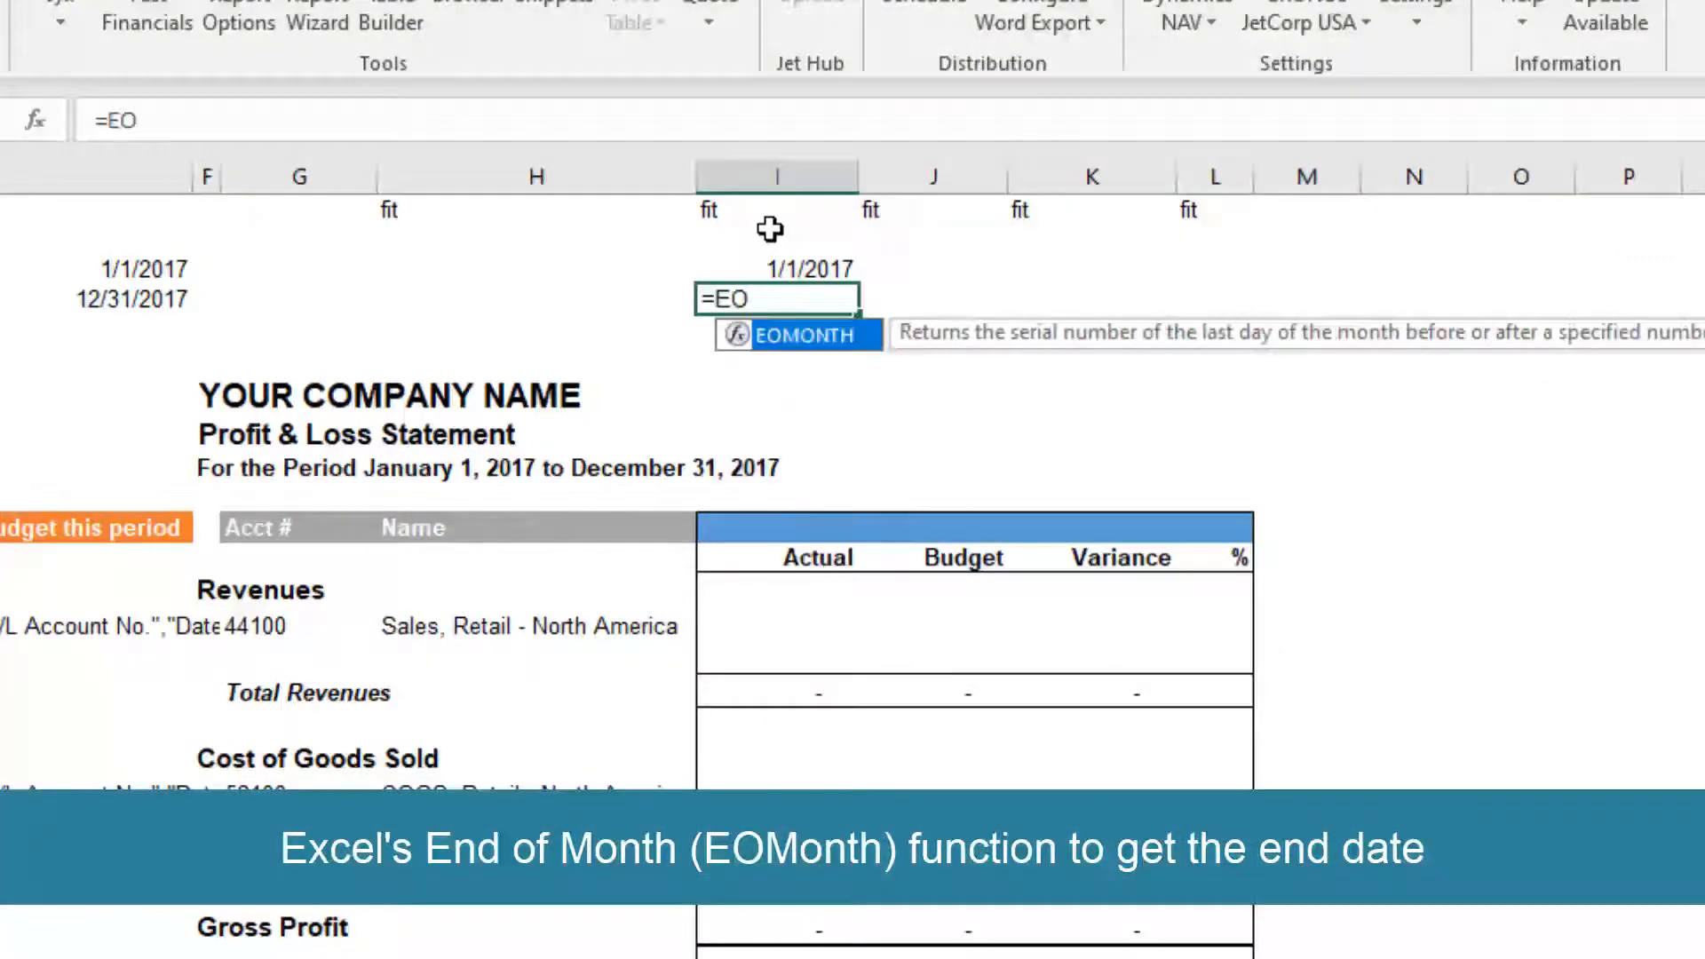
type("O")
key("Tab")
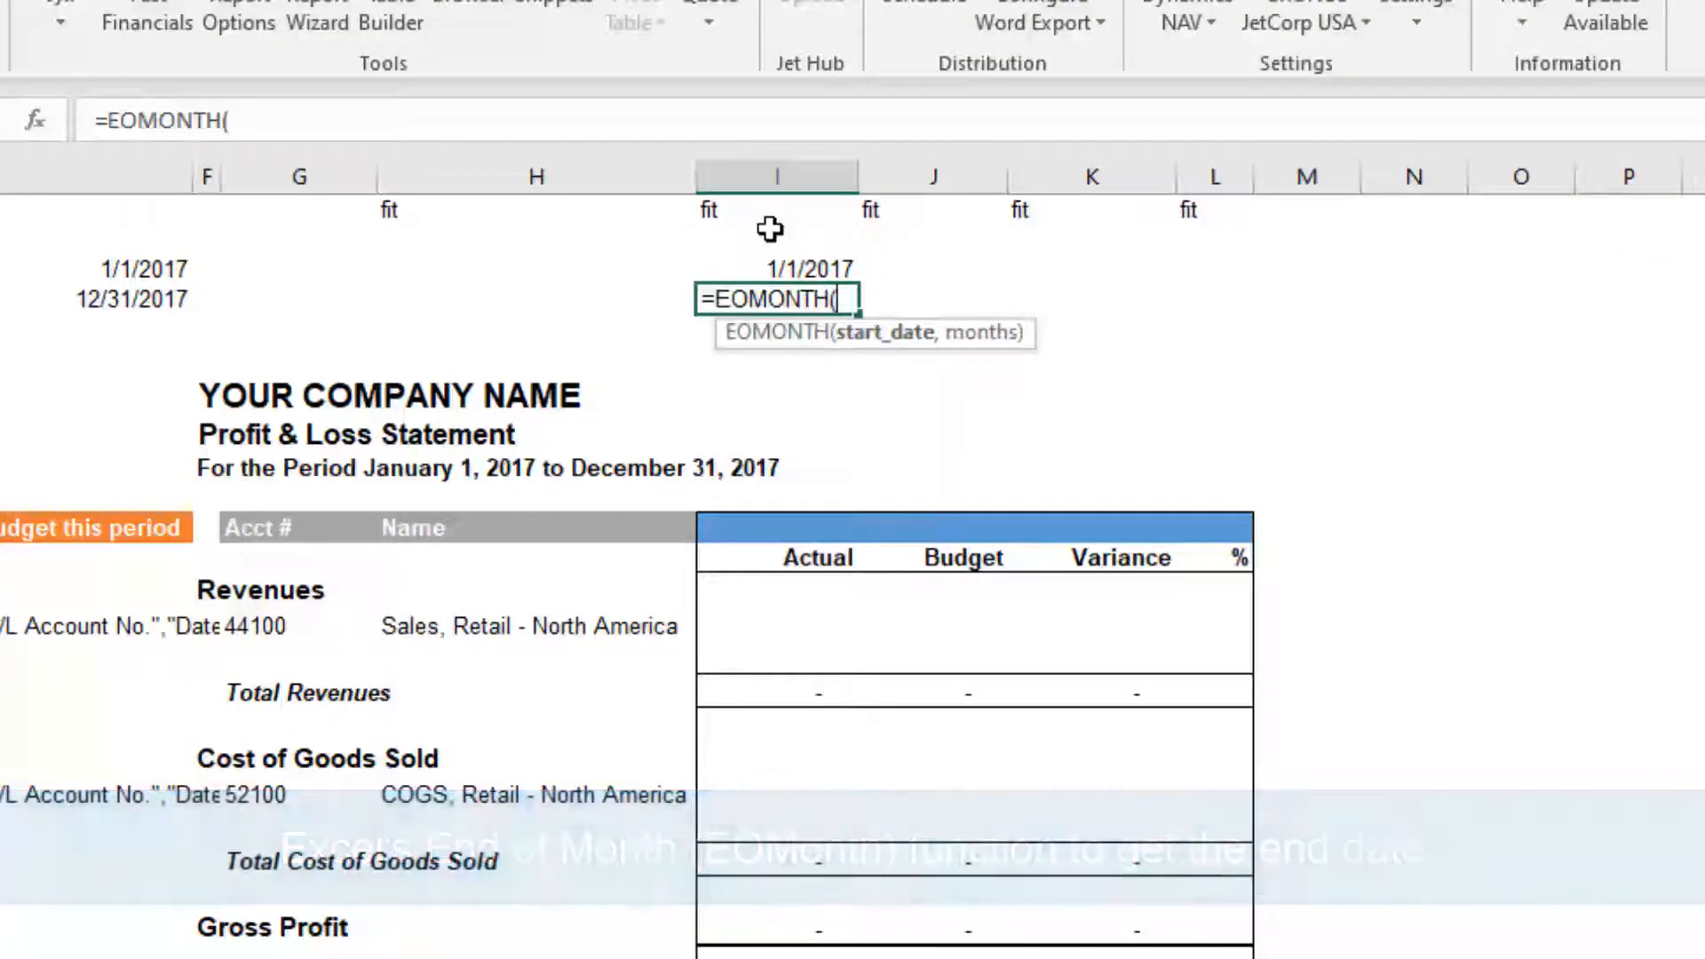
type("I3,")
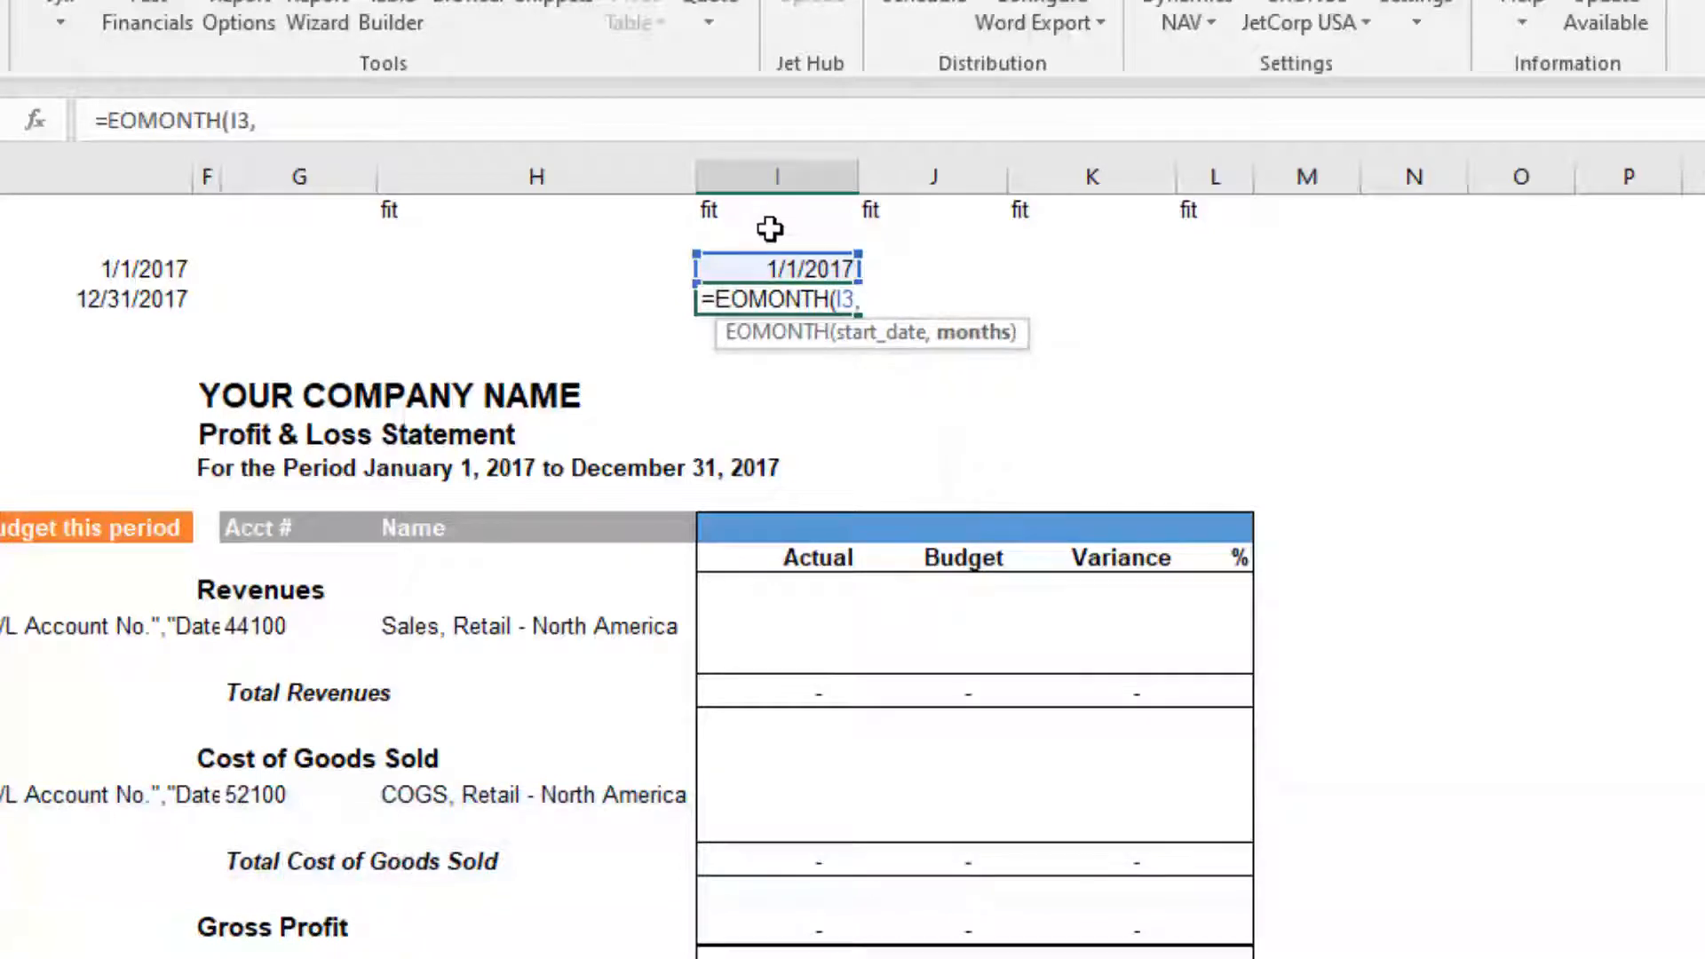
type("0)")
key("Return")
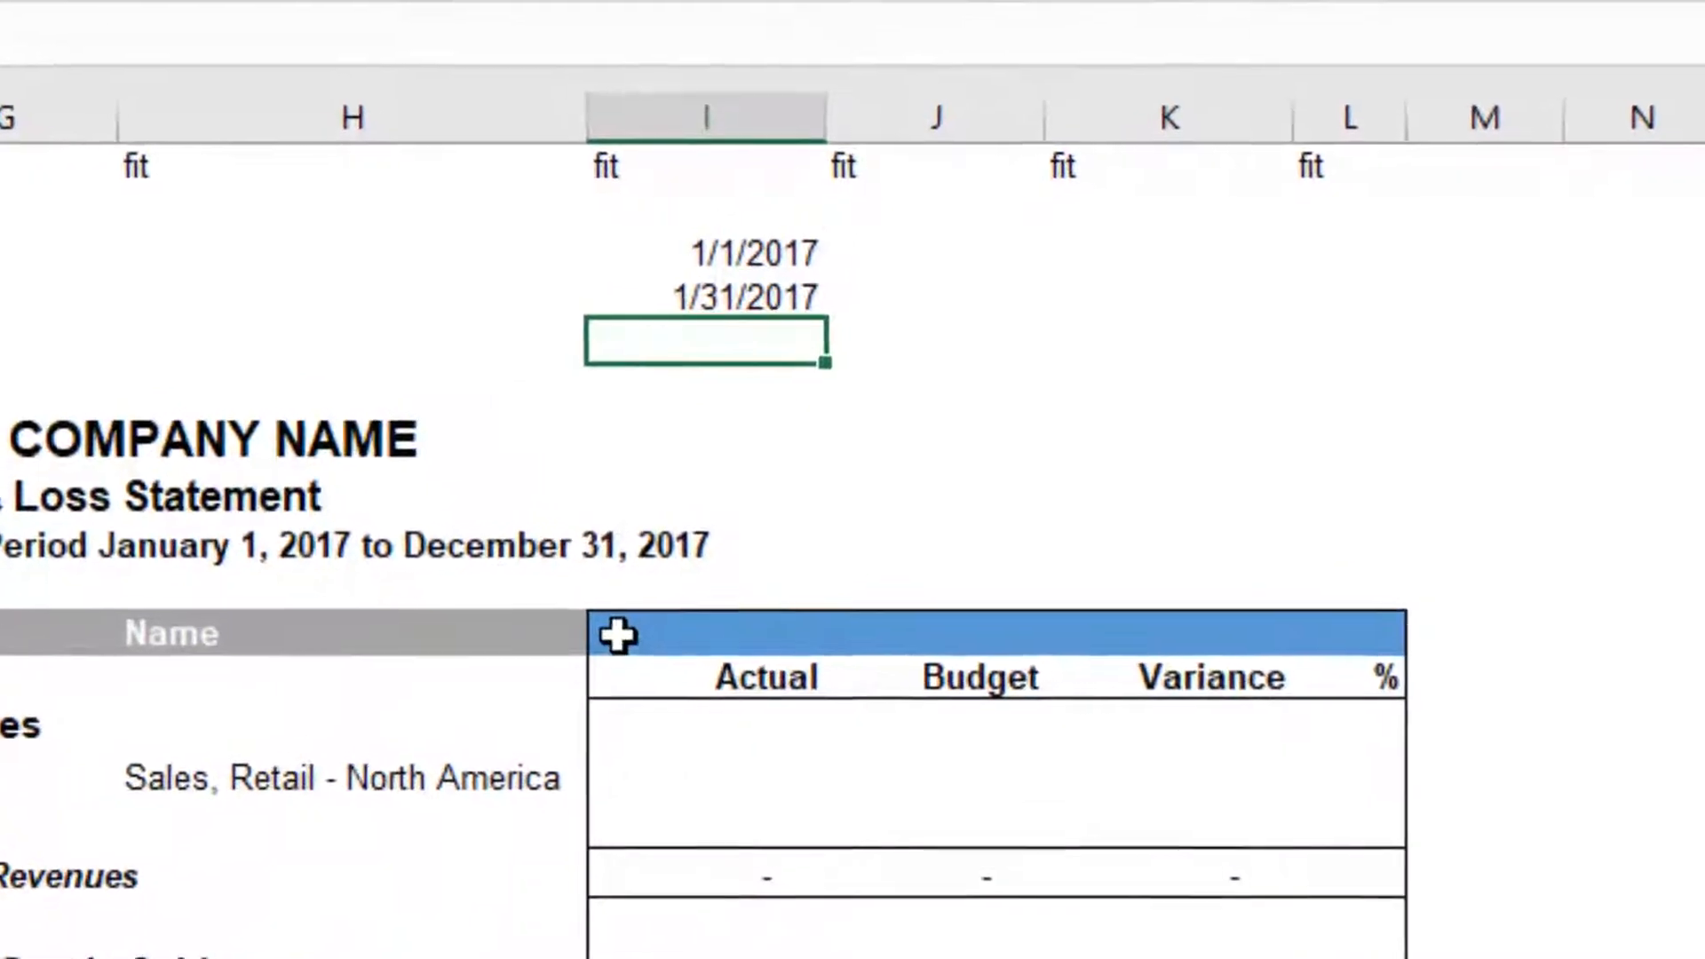
Step: Enter the month-name formula =TEXT(I4,"mmm") in cell I11, the blue header above the Actual column
left_click(678, 570)
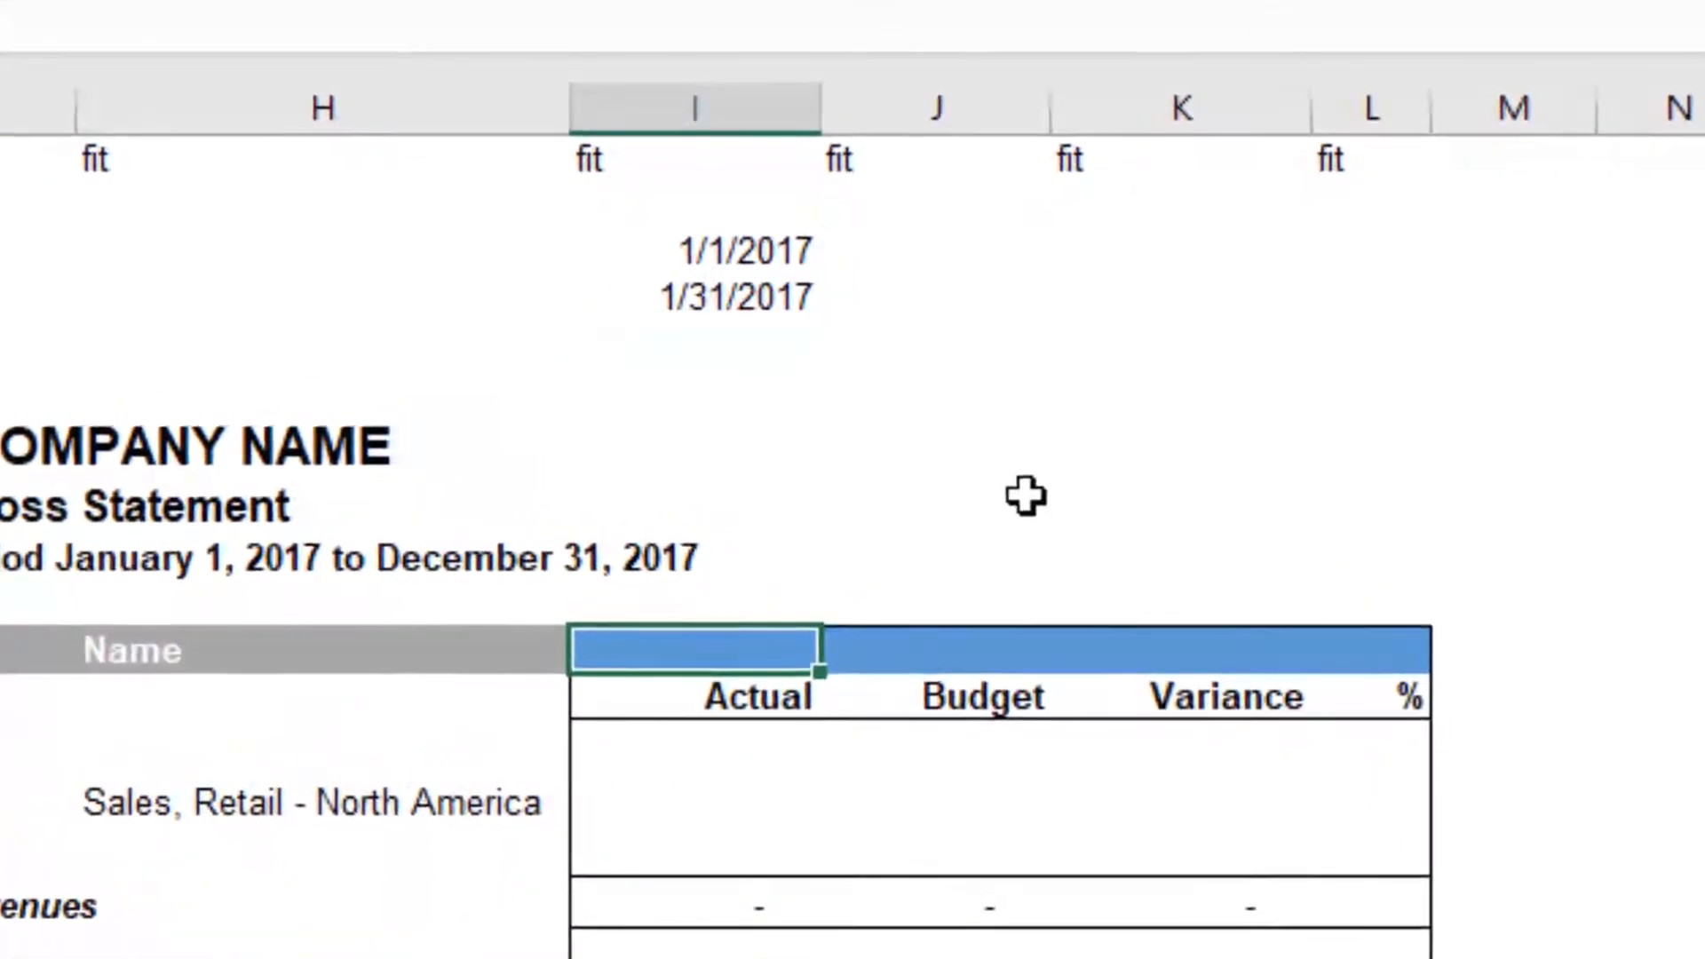
type("=TEXT")
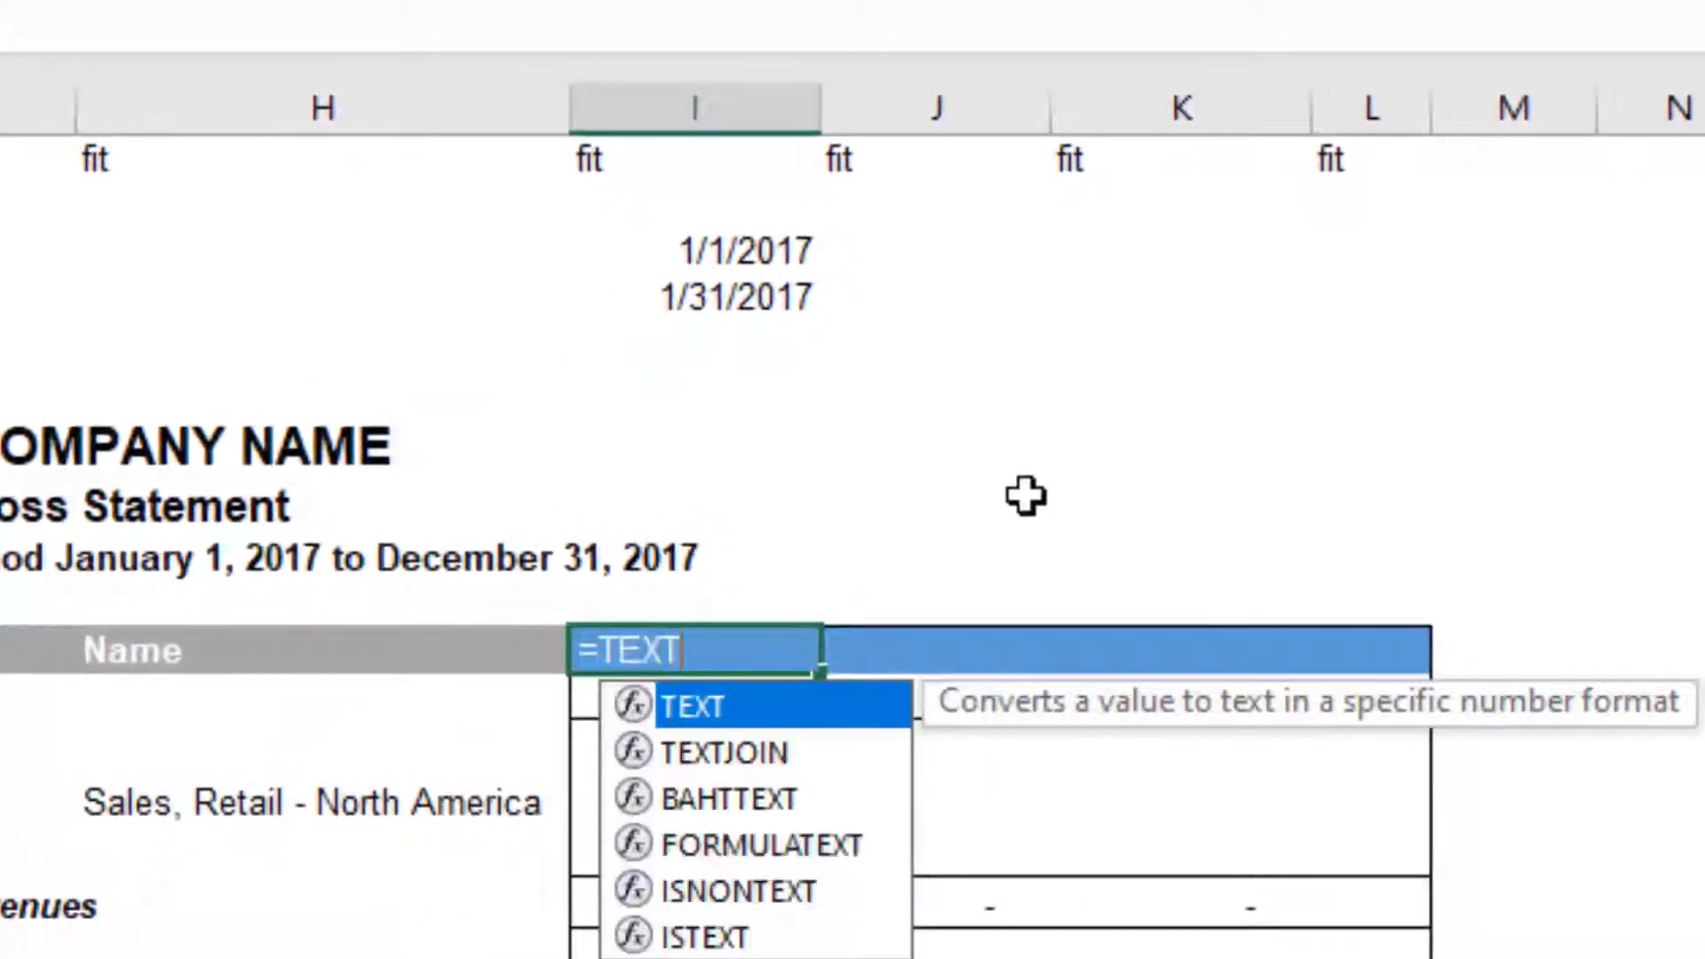
type("(")
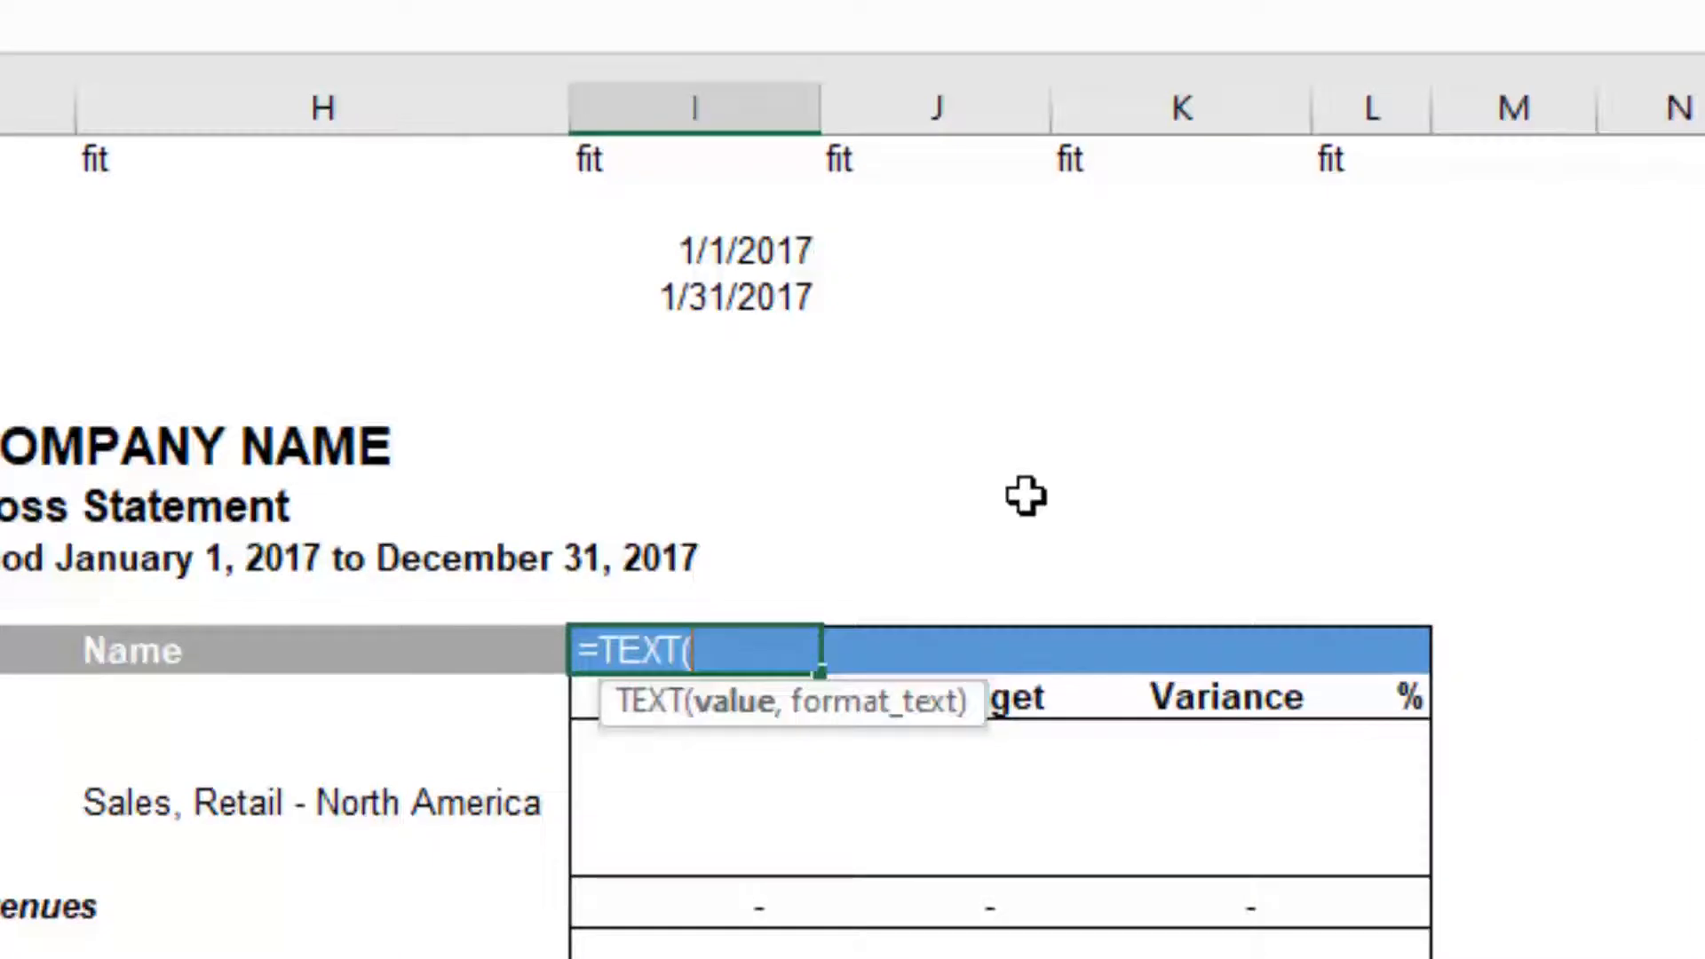
left_click(792, 302)
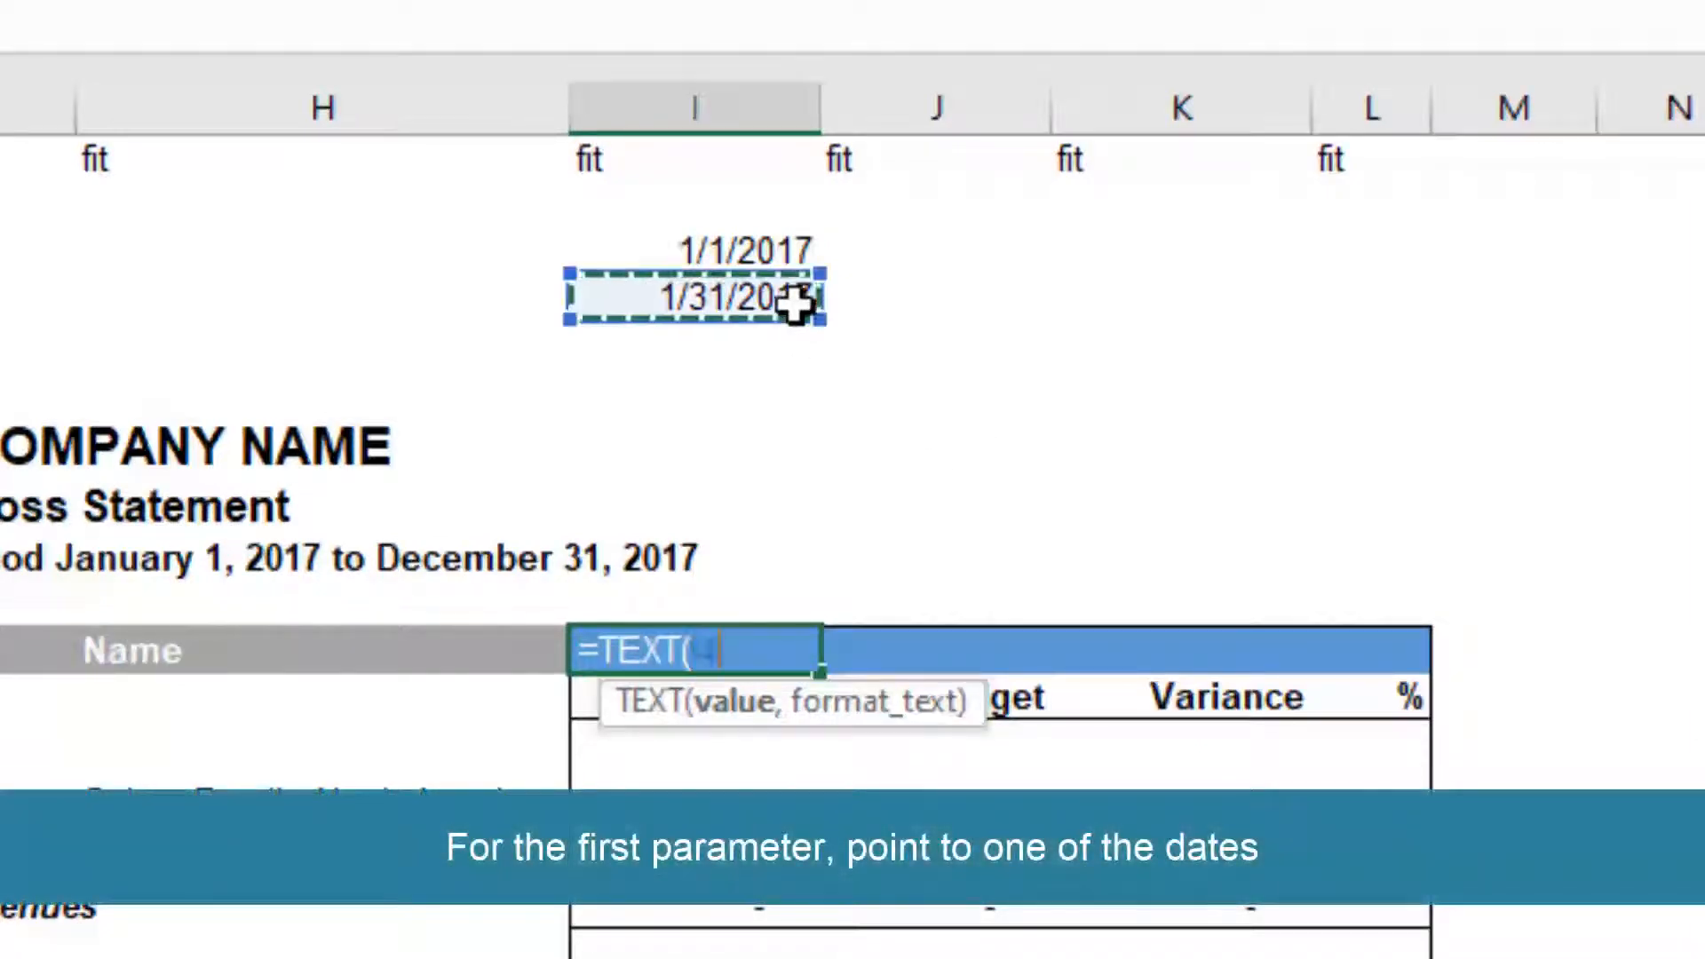
type(",")
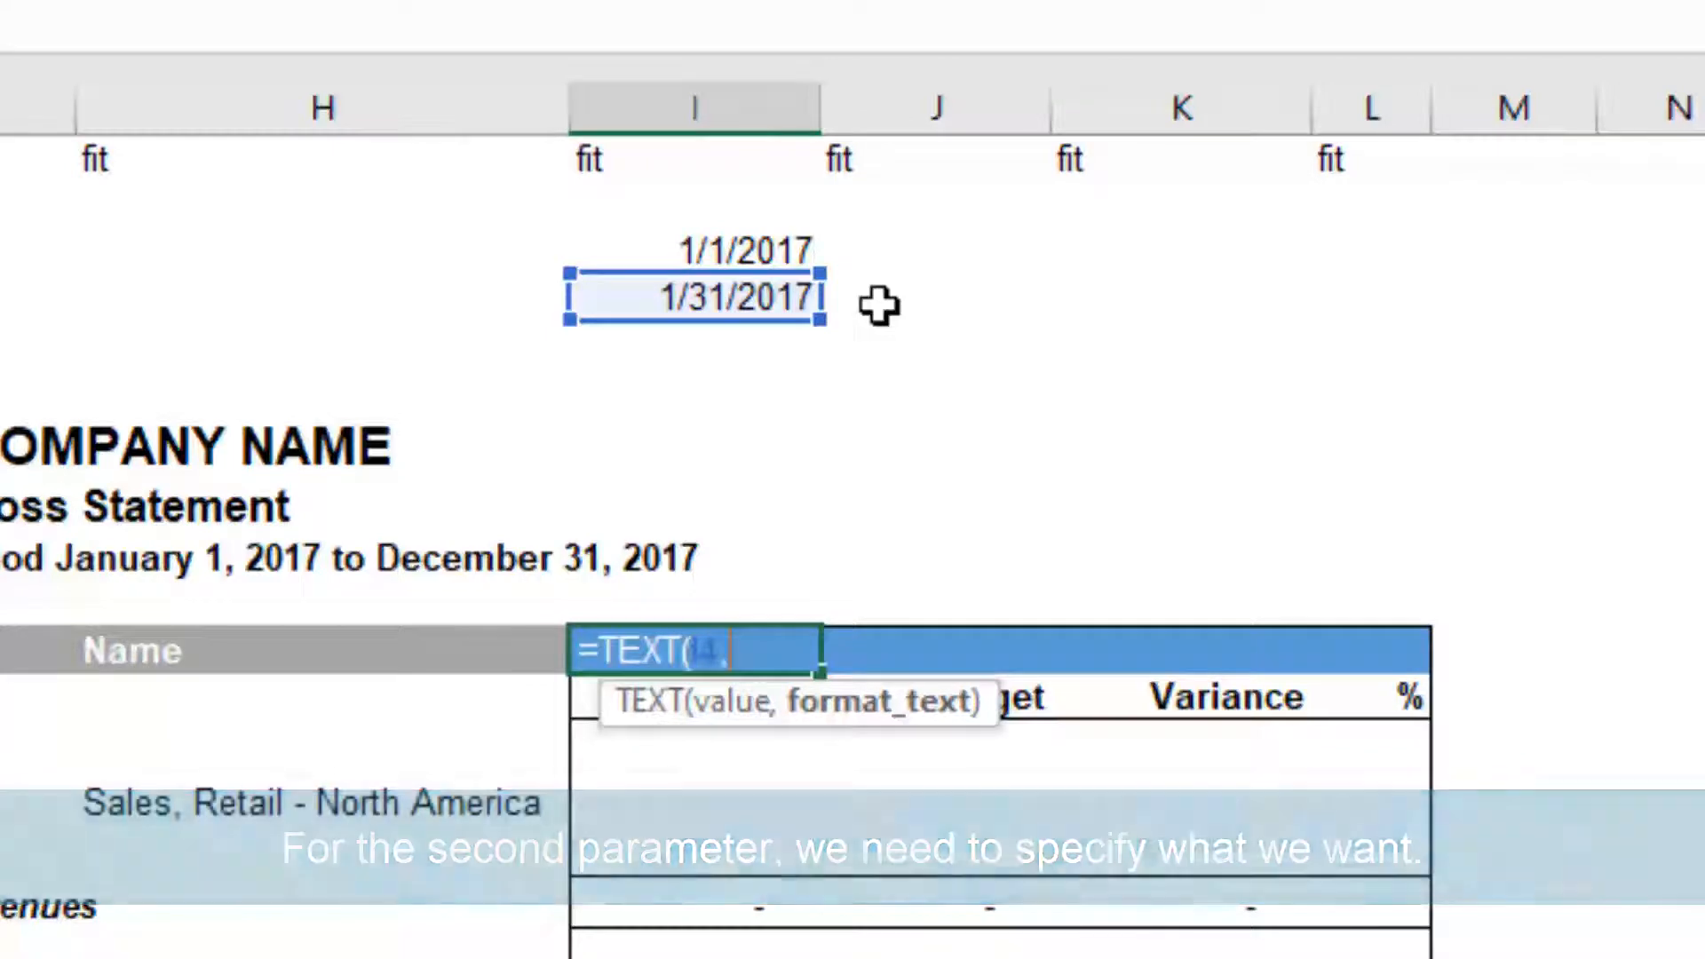
type("\"mmm")
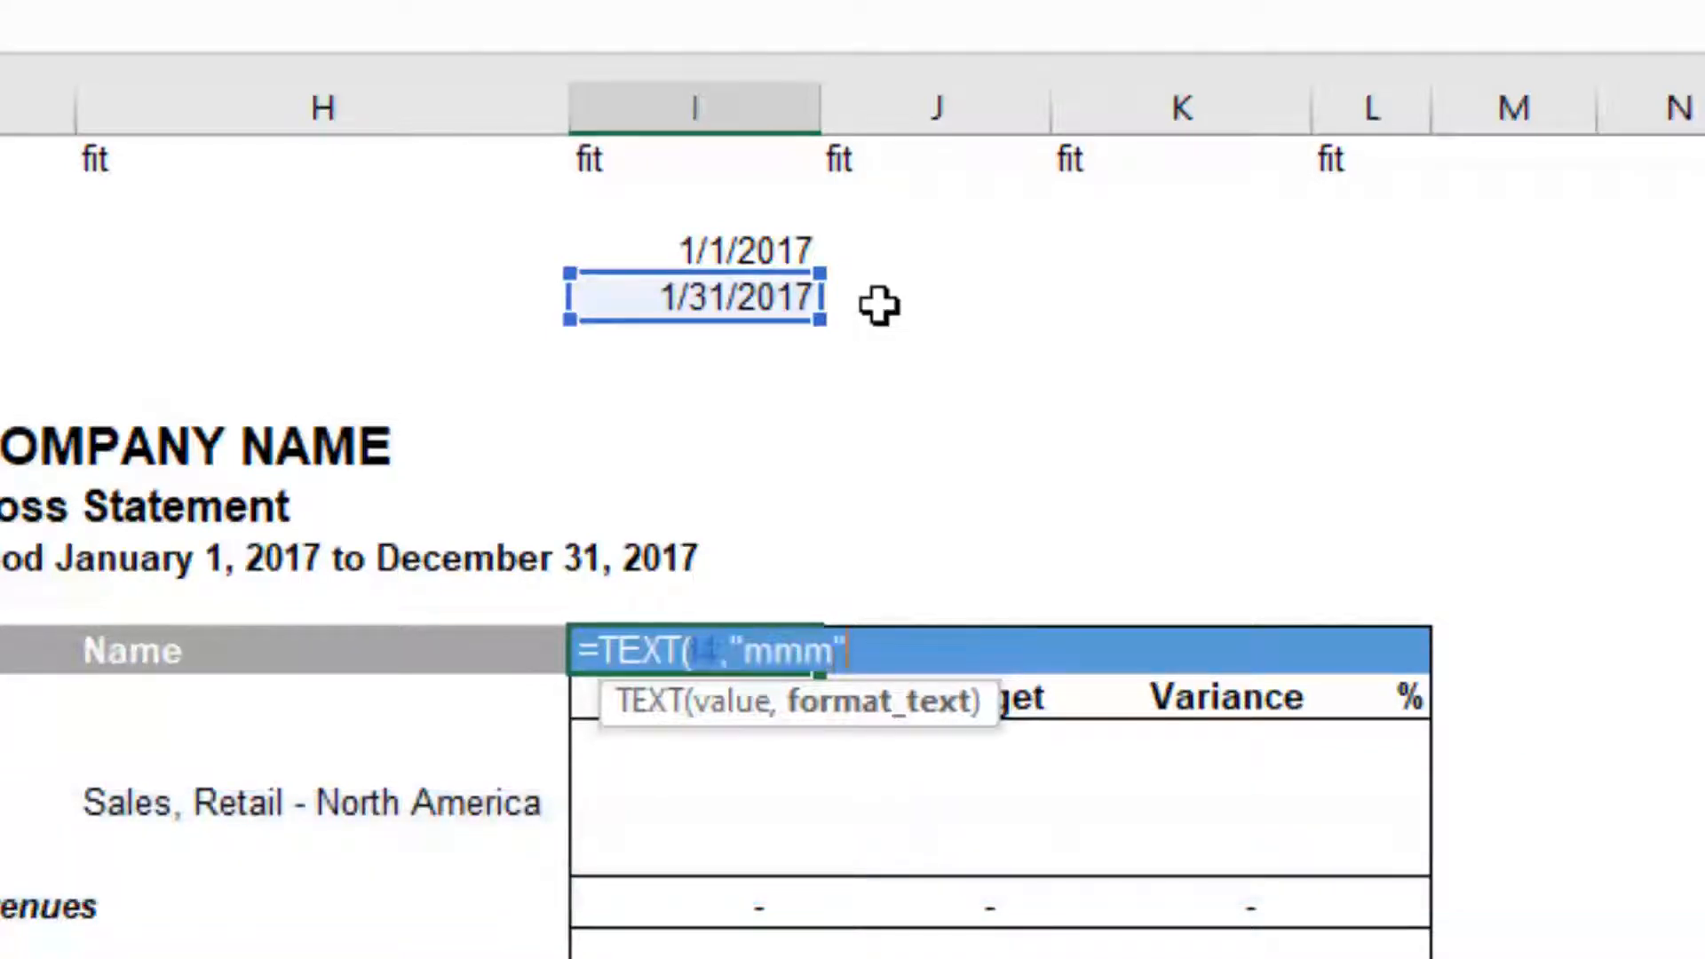
type("\")")
key("Return")
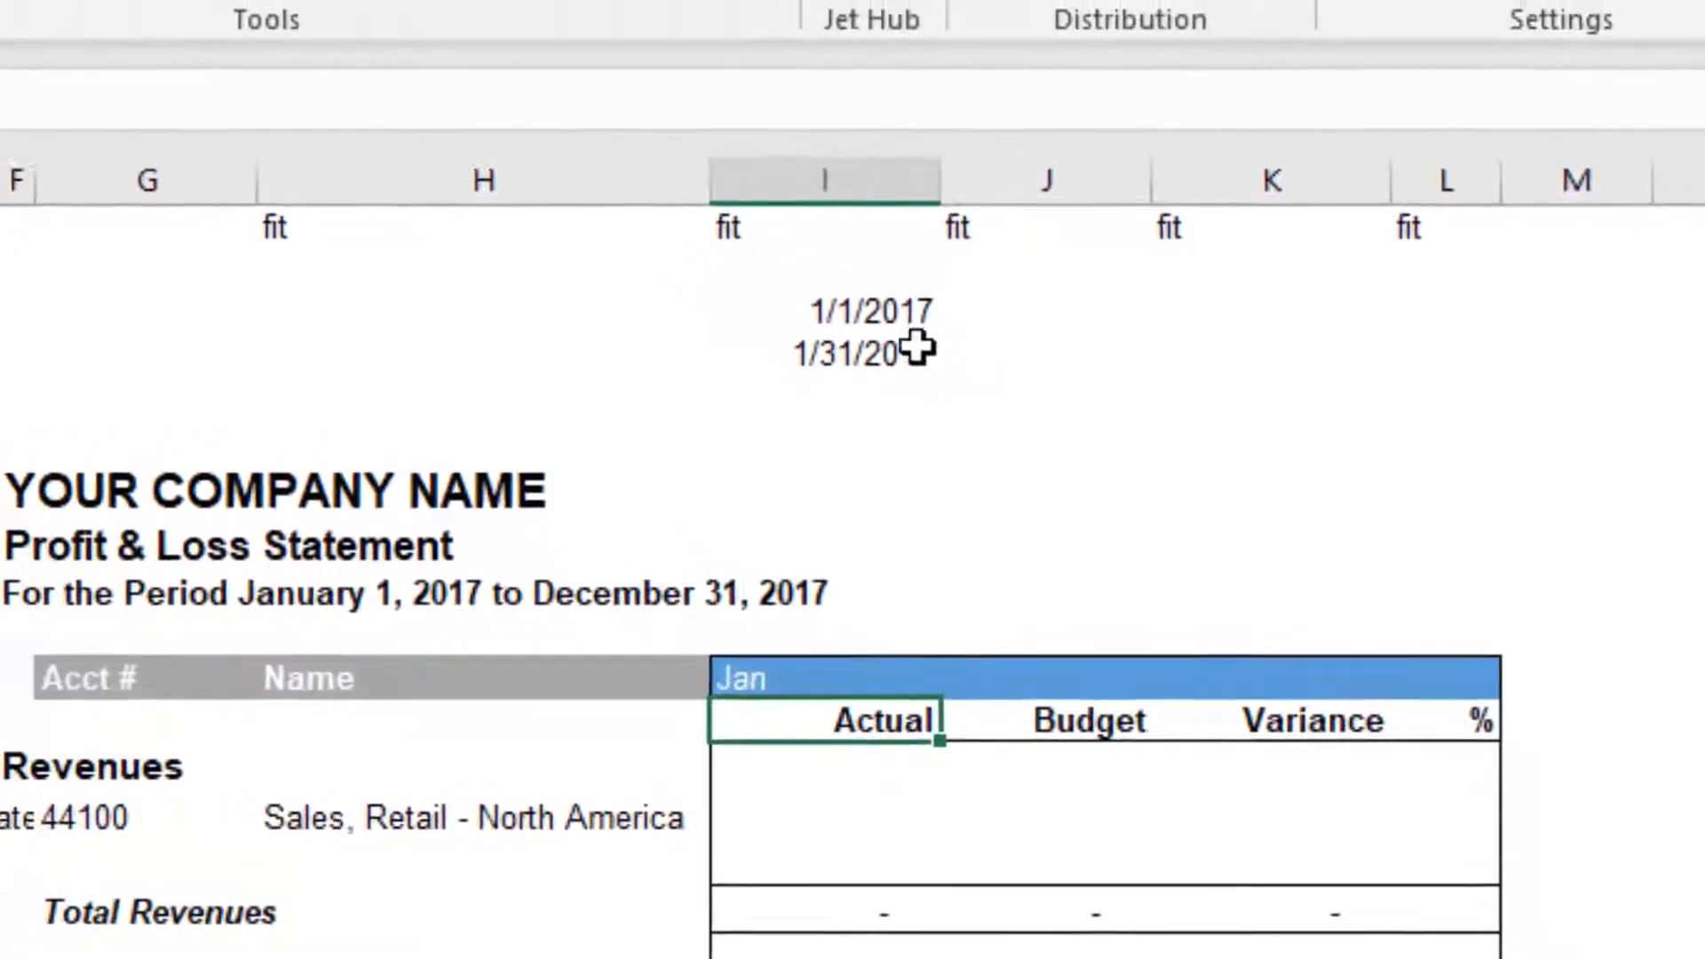
Step: Merge and center the month header across cells I11:L11, above the Actual, Budget, Variance and % columns
left_click(755, 668)
left_click_drag(1135, 722, 1529, 719)
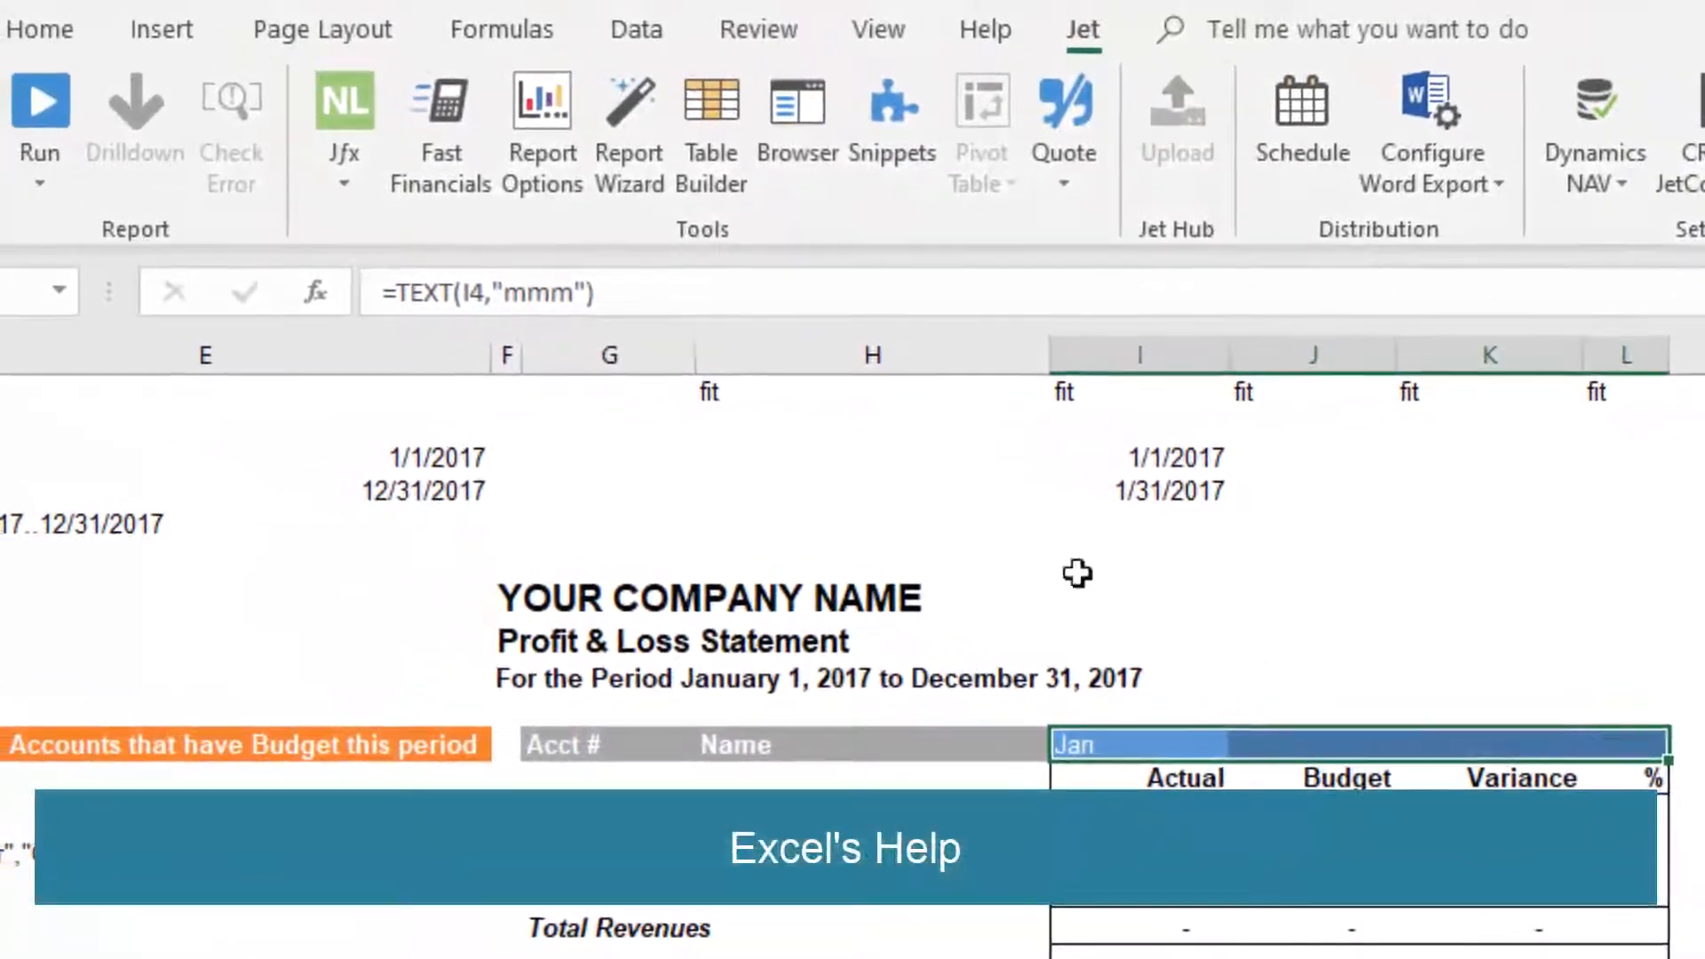
left_click(54, 30)
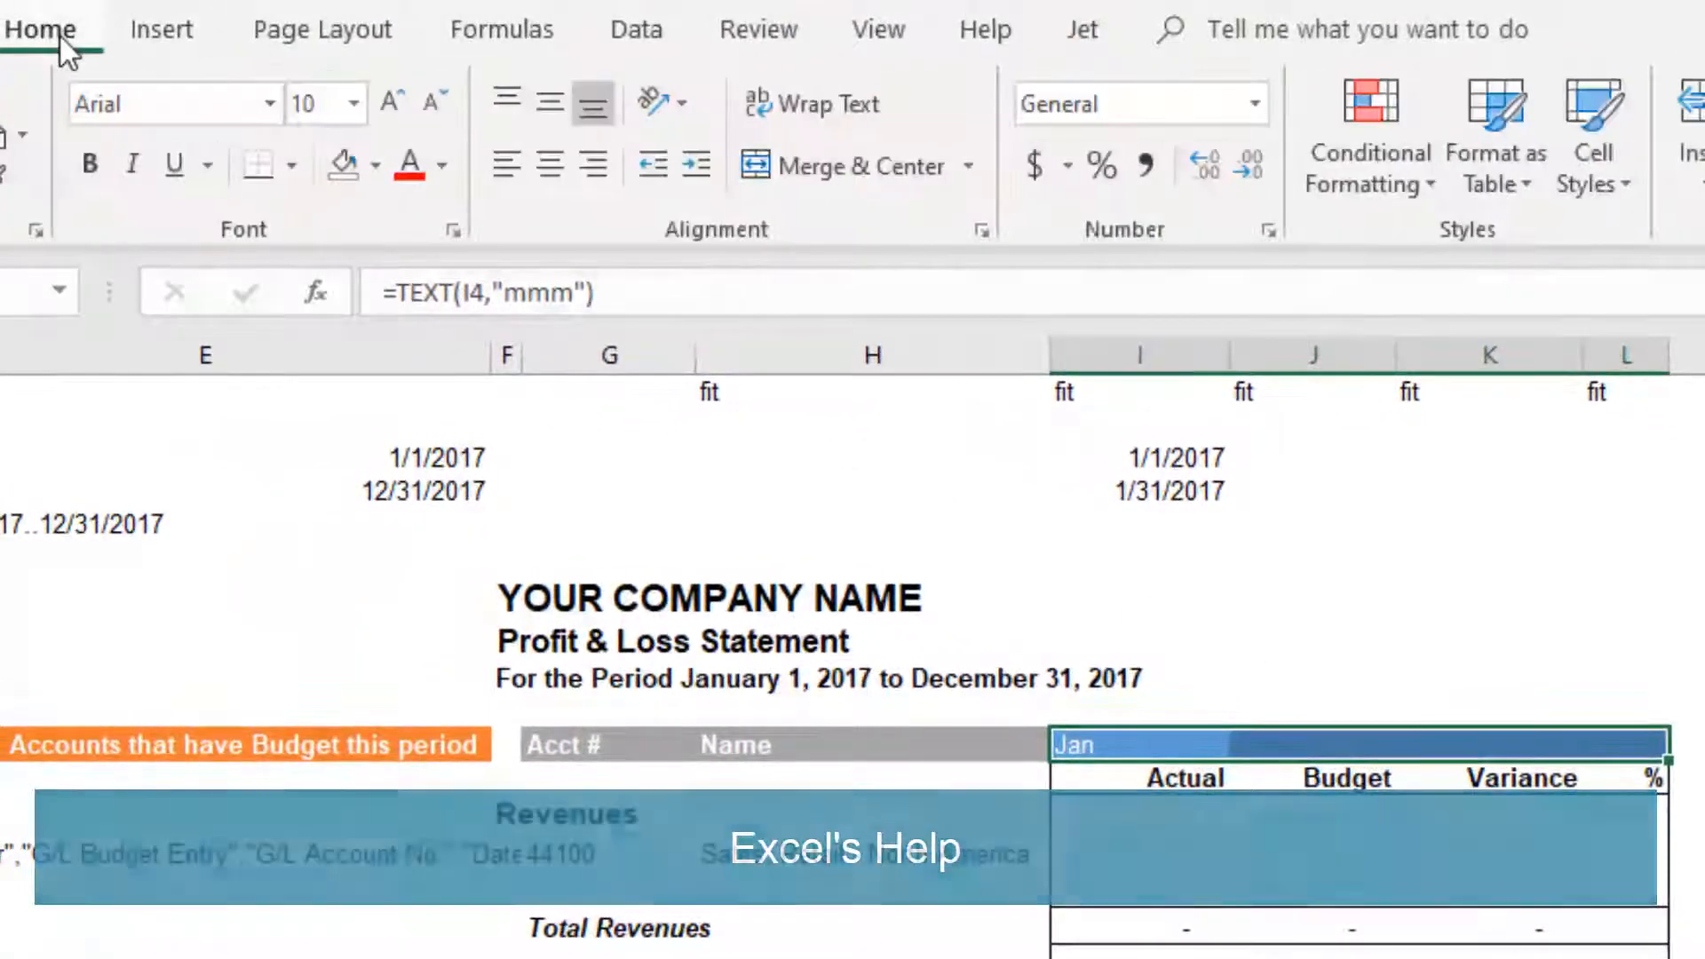
left_click(893, 180)
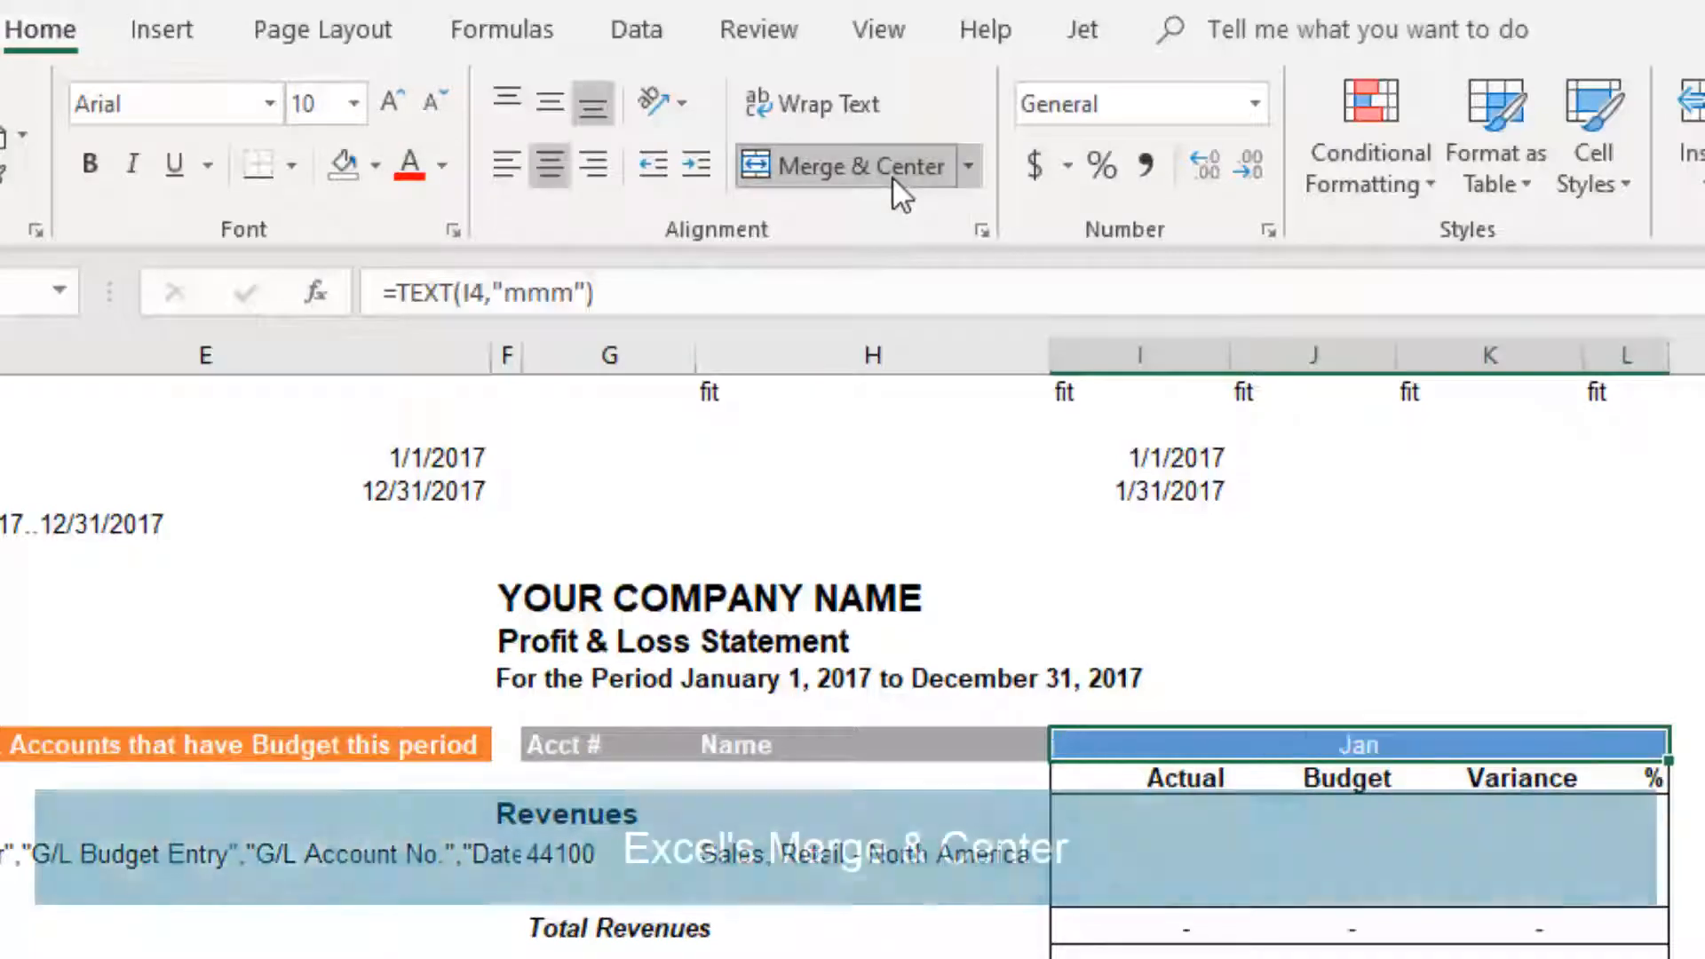
Step: Run the Jet report and check how the month headers and their columns repeat across the sheet
left_click(1080, 35)
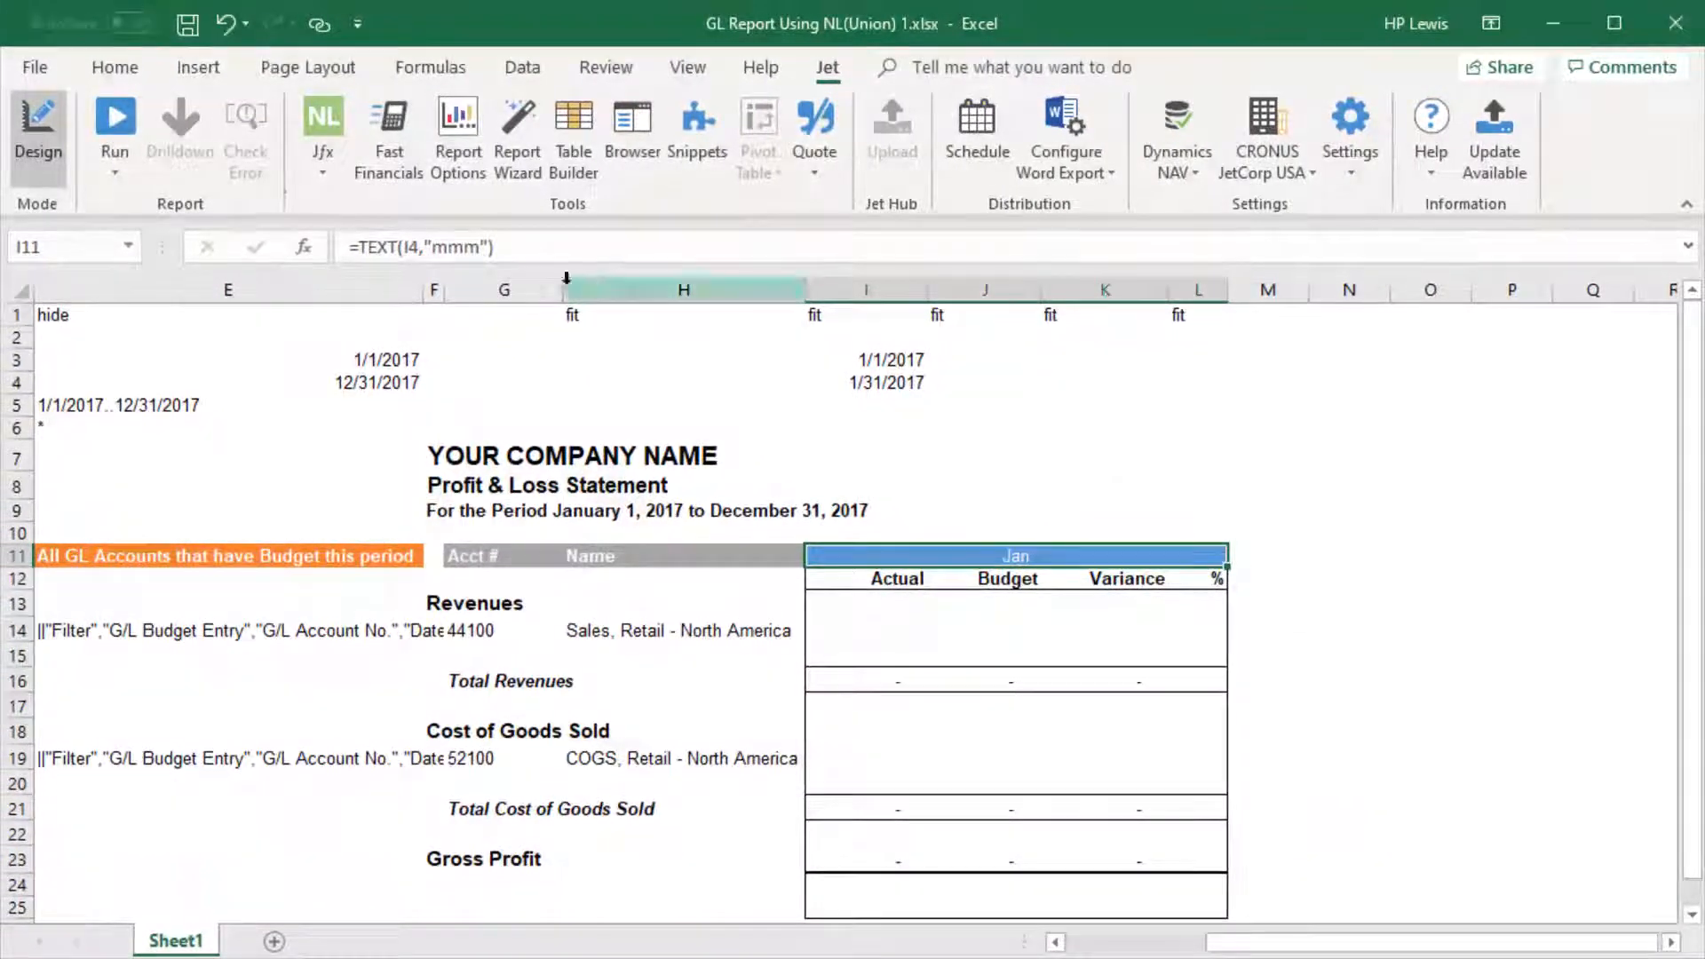
left_click(121, 117)
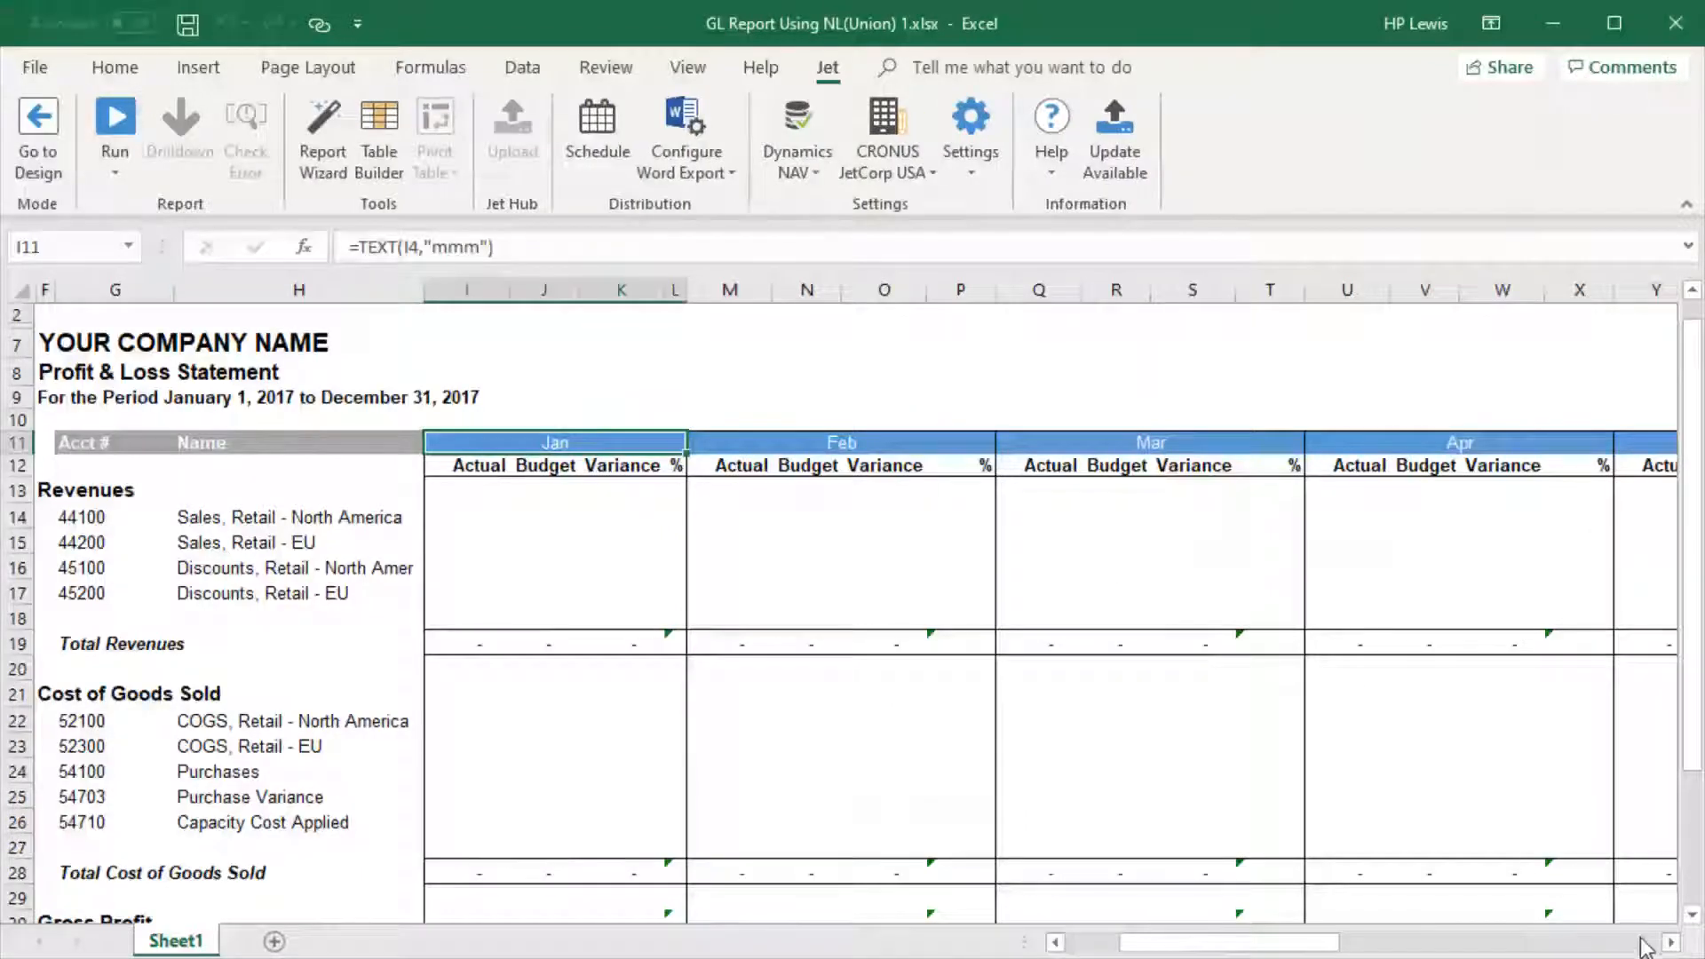
left_click(1669, 943)
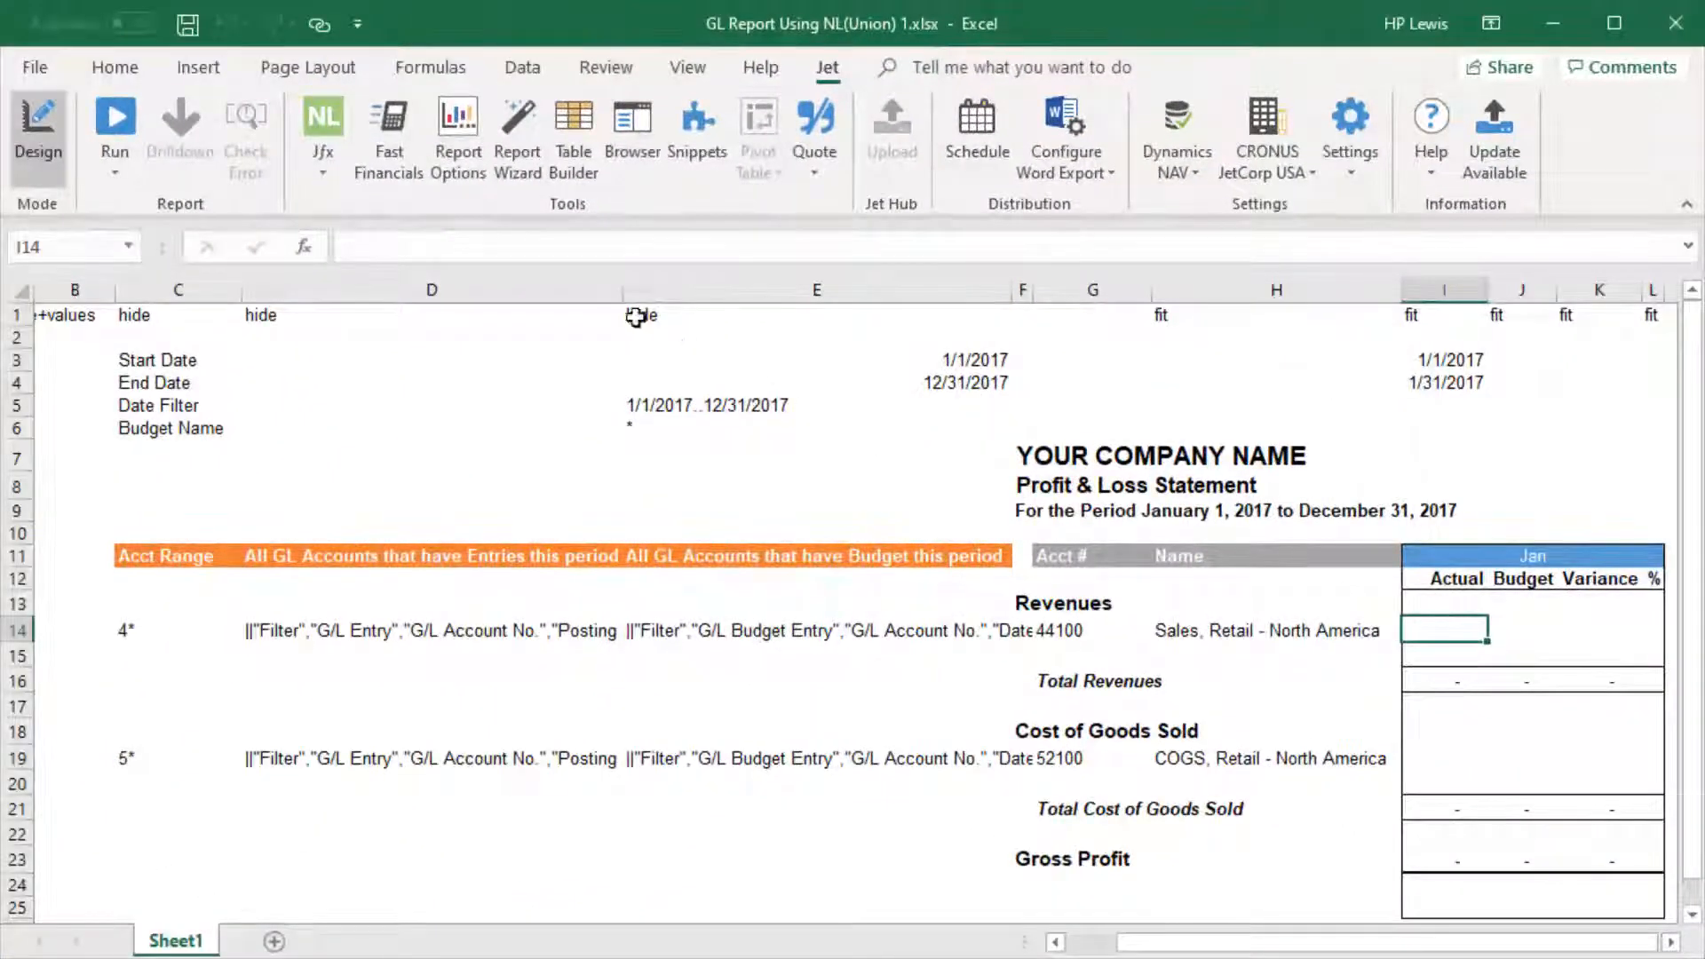
Step: Insert an NL First function in I14 for G/L Account Net Change, filtering Date Filter by NP("DateFilter",I$3,I$4) and No. by $G14
left_click(315, 119)
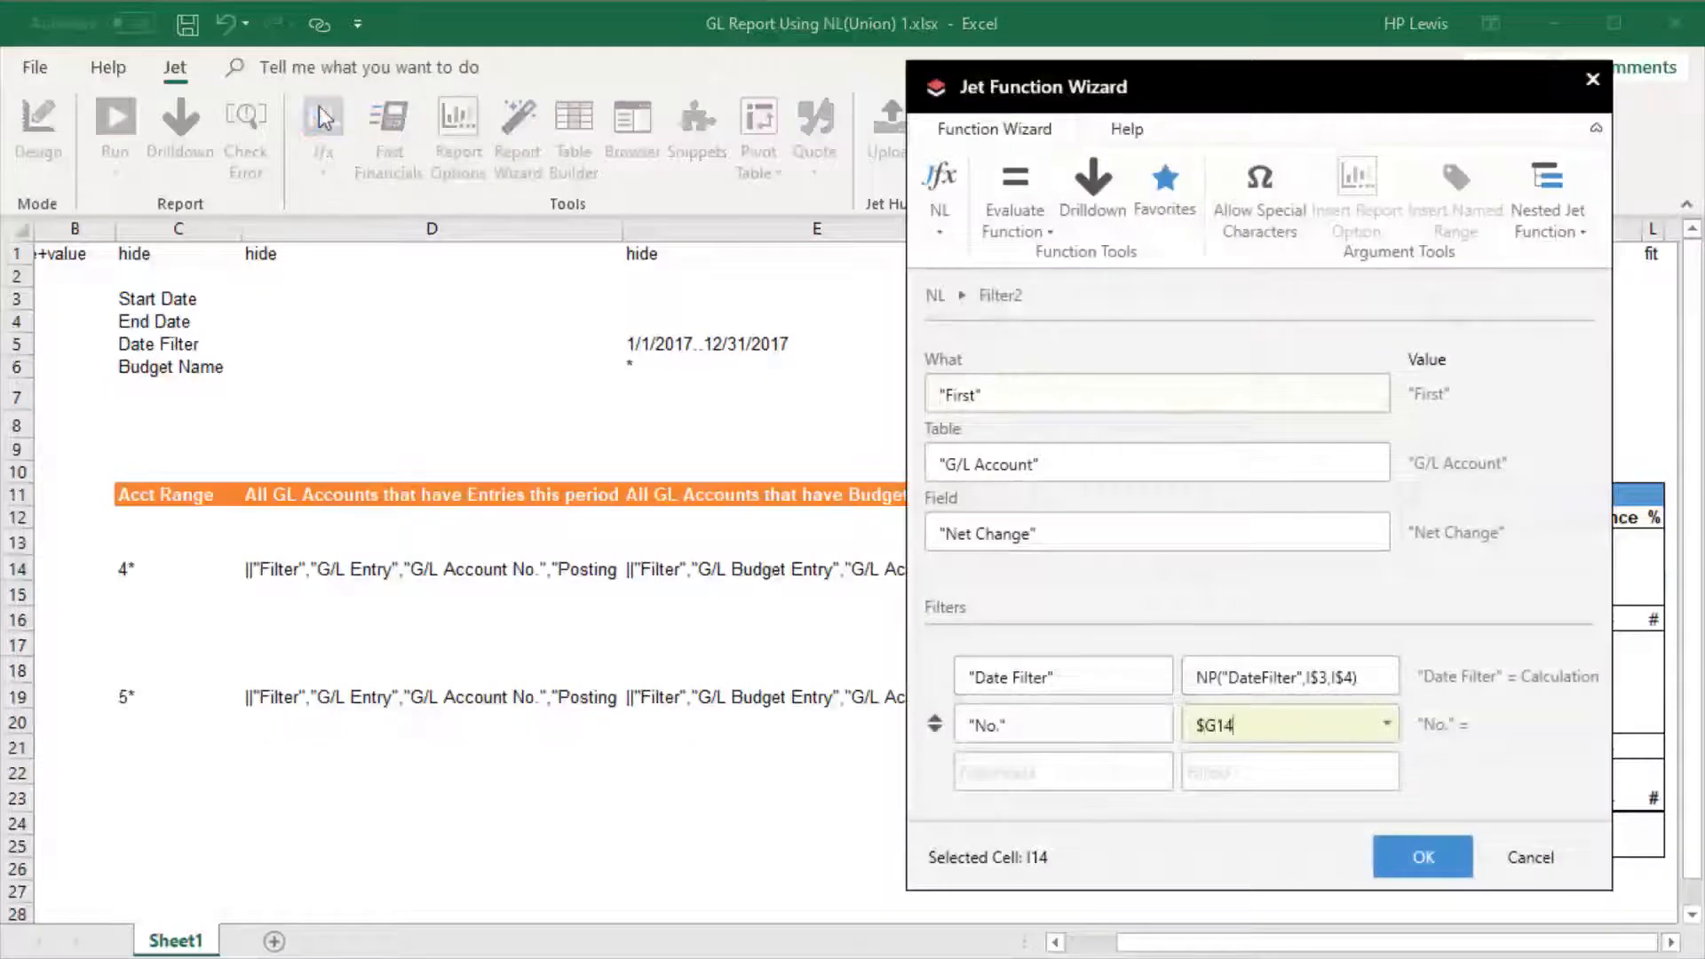
key("Tab")
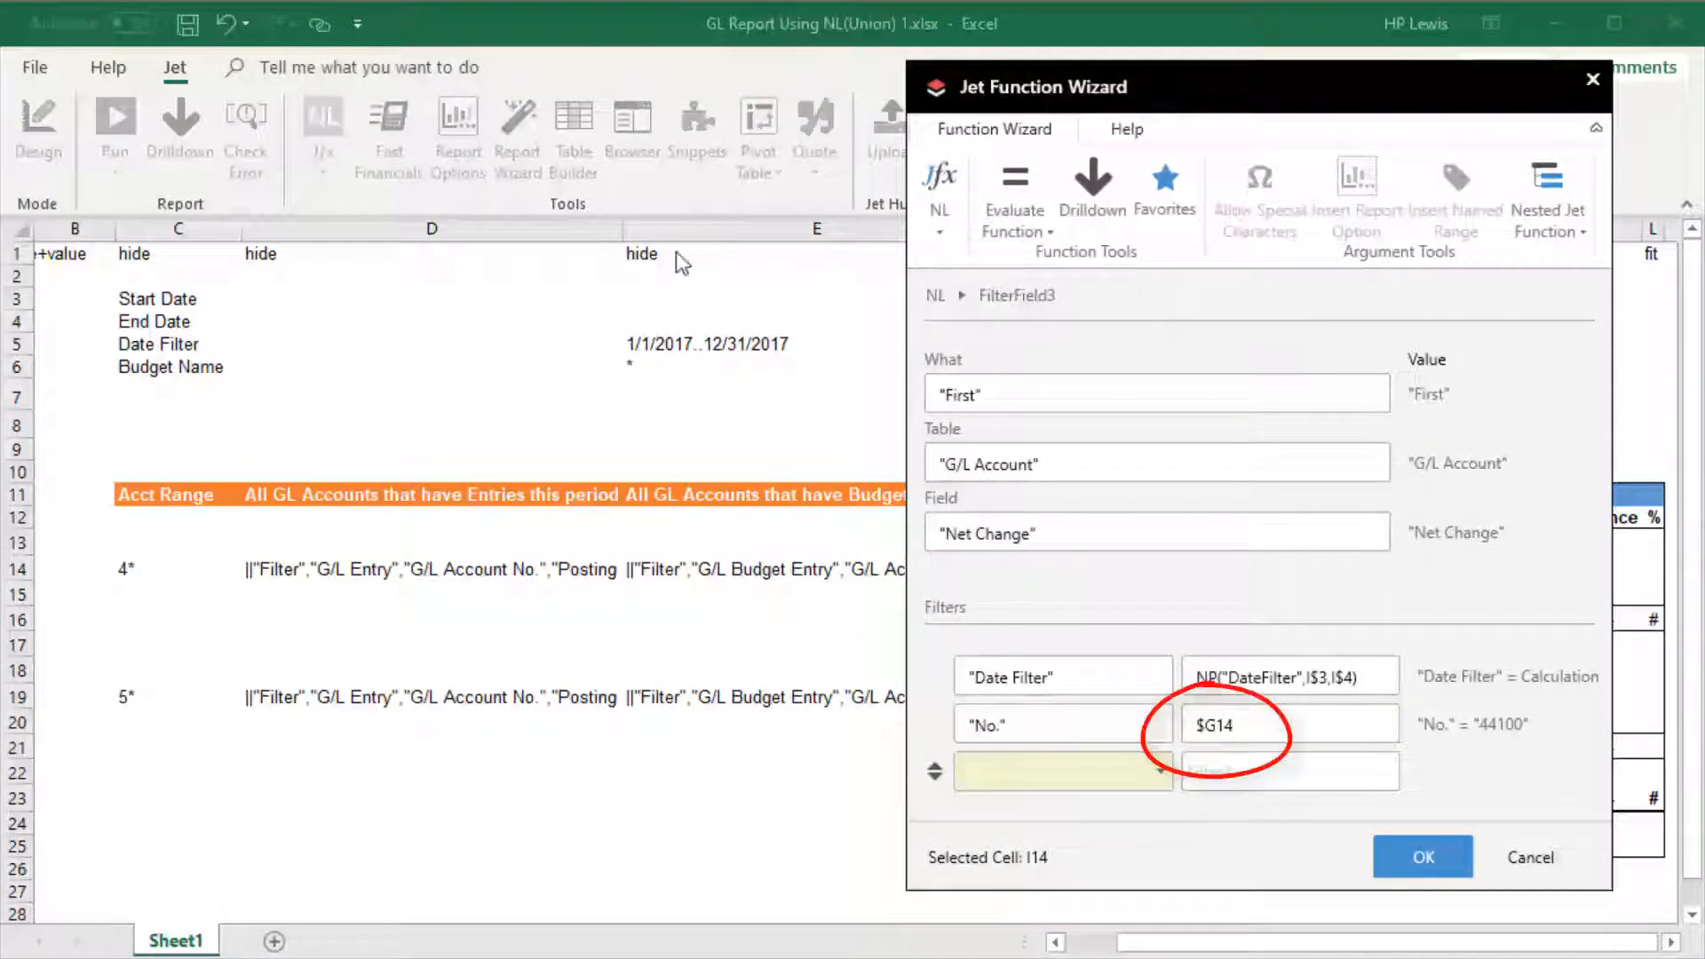
left_click(1420, 857)
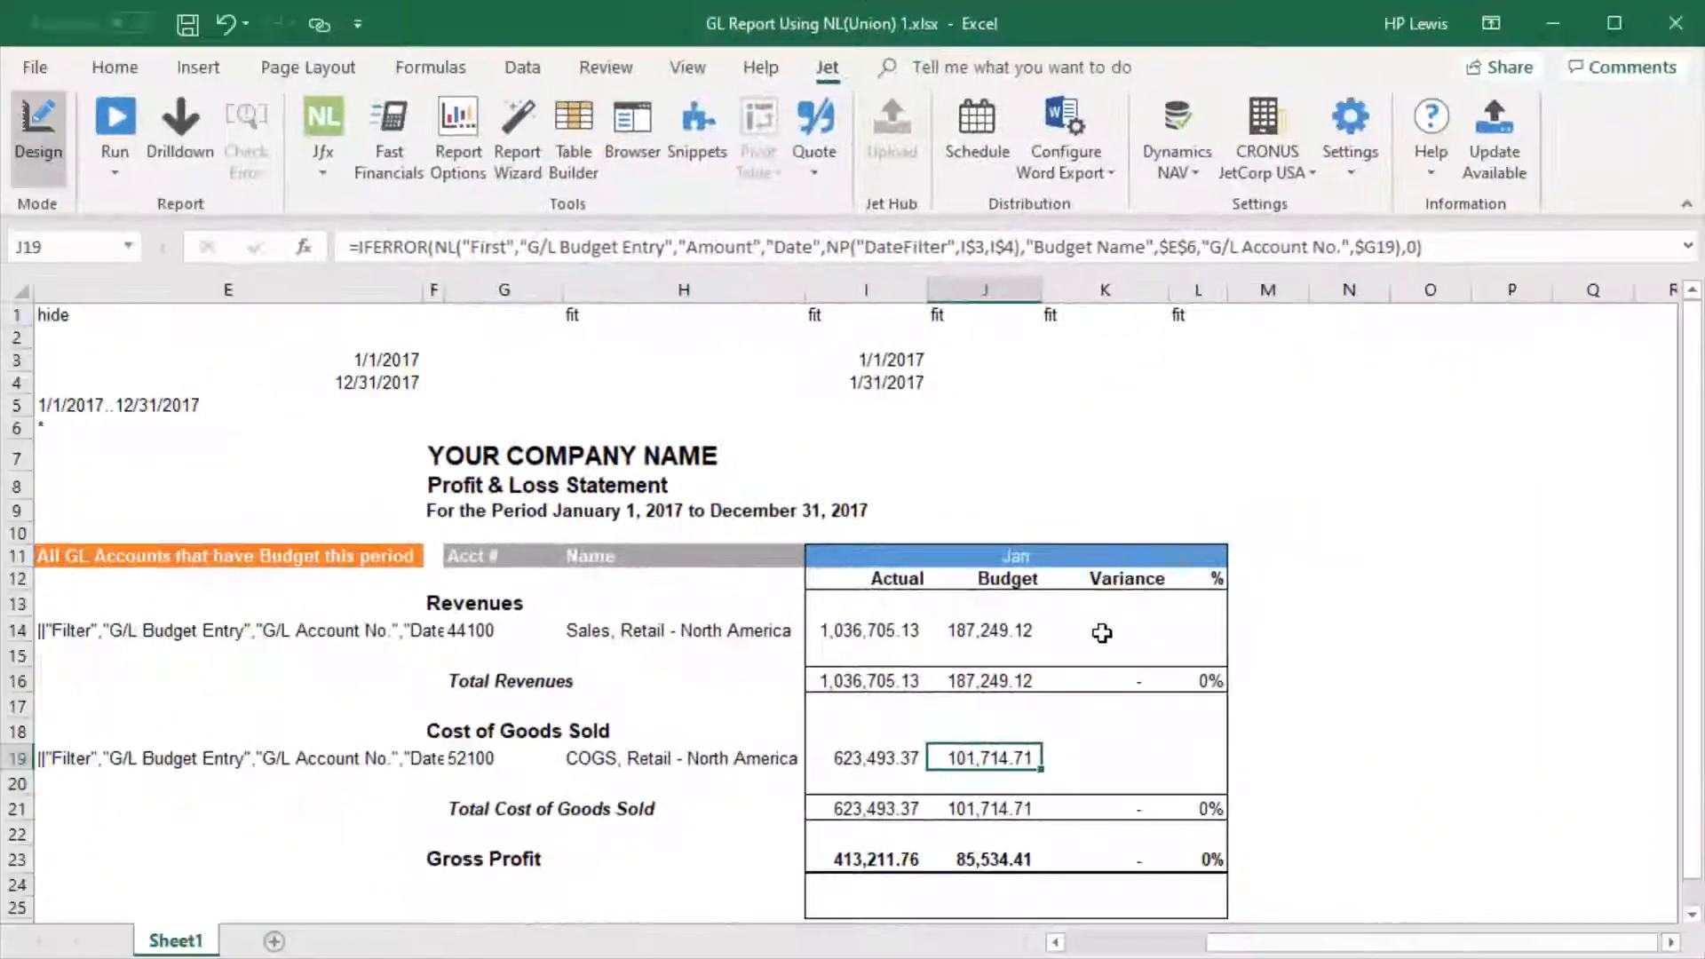
Step: Enter the variance formula =IFERROR(I14-J14,"") in cell K14 and copy it to the Cost of Goods Sold row in K19
left_click(1103, 631)
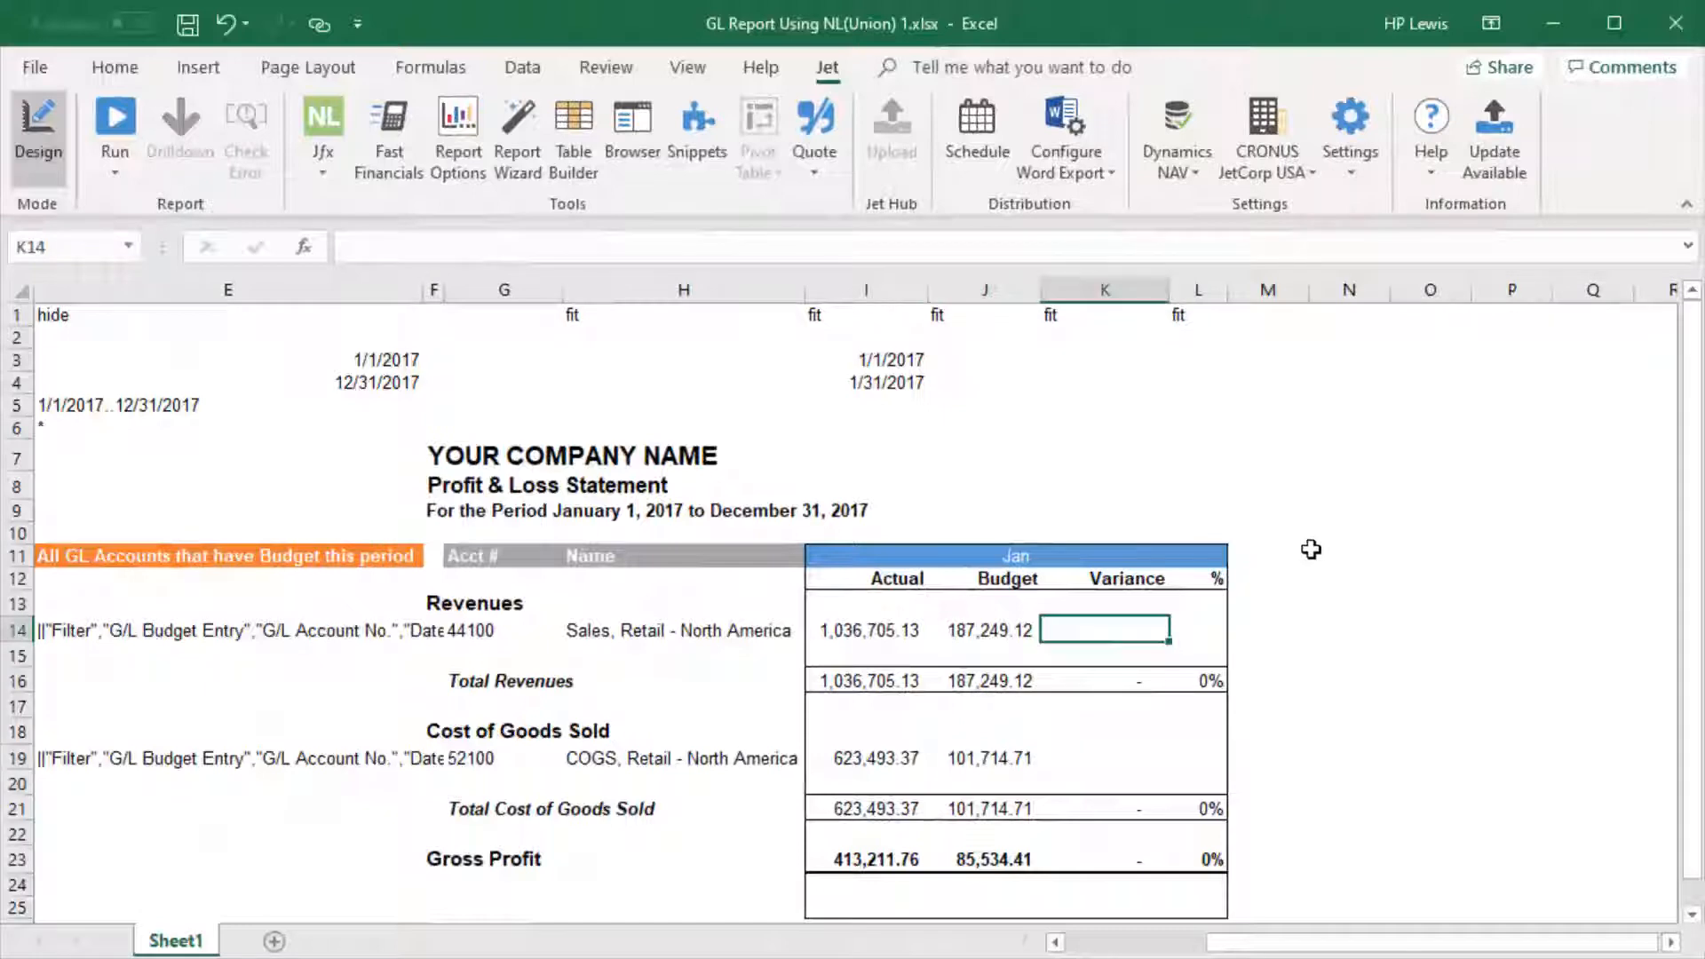
type("=If")
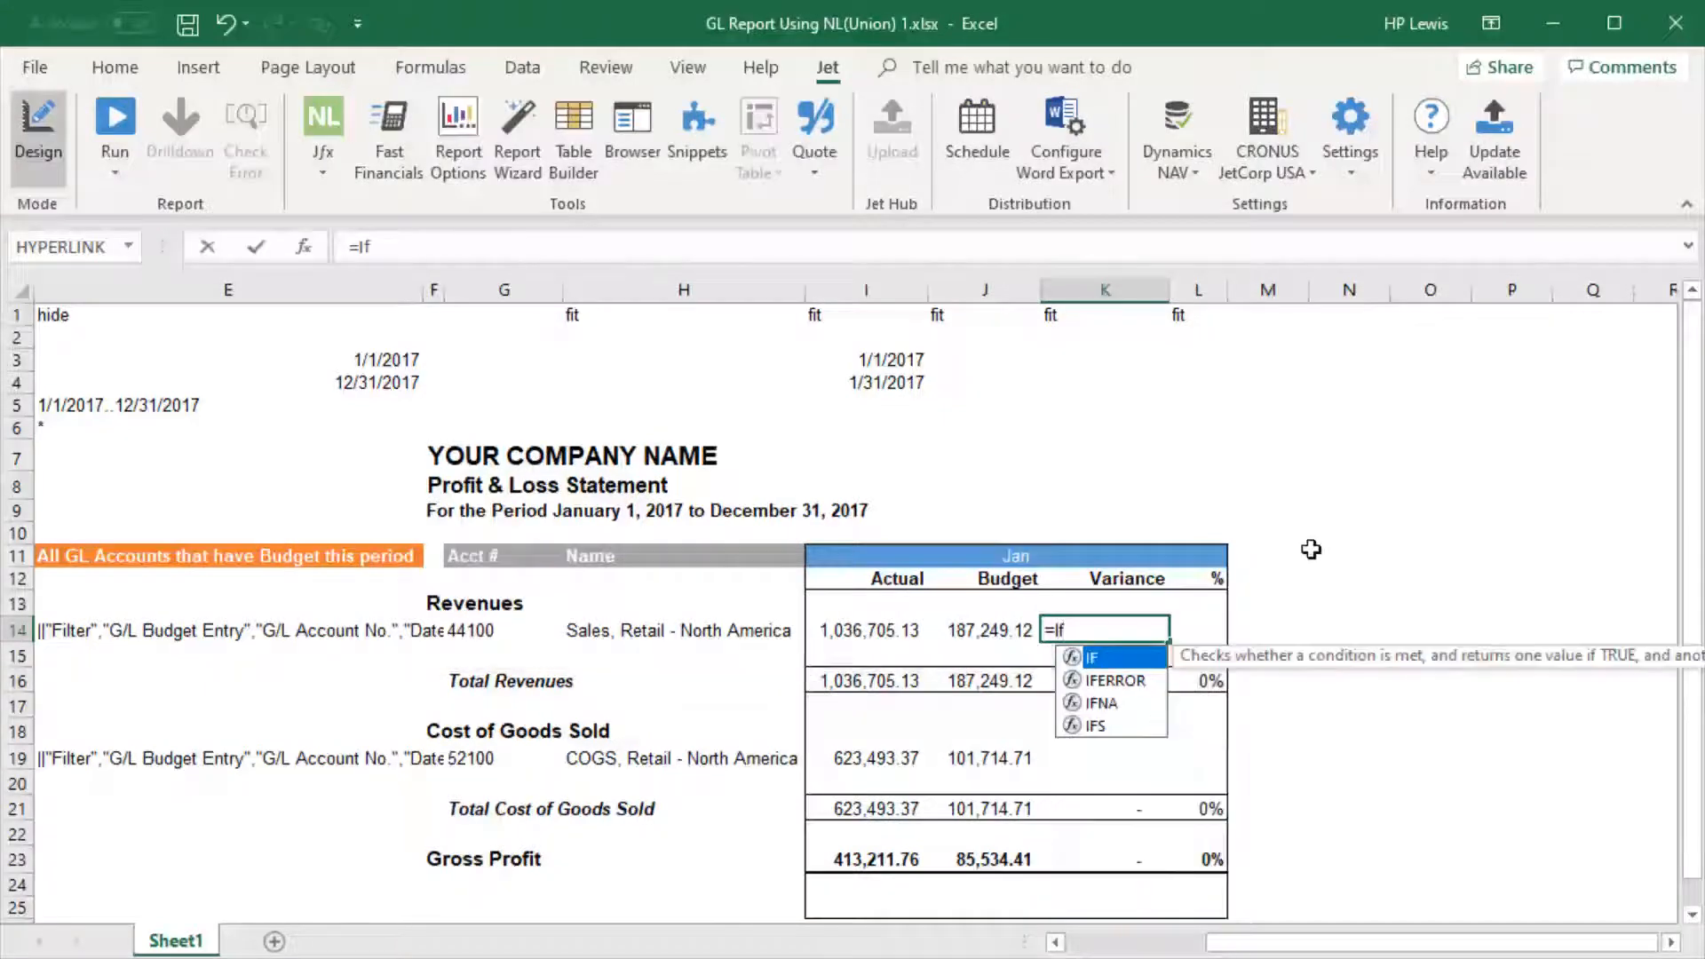
key("Down")
key("Tab")
type("I14")
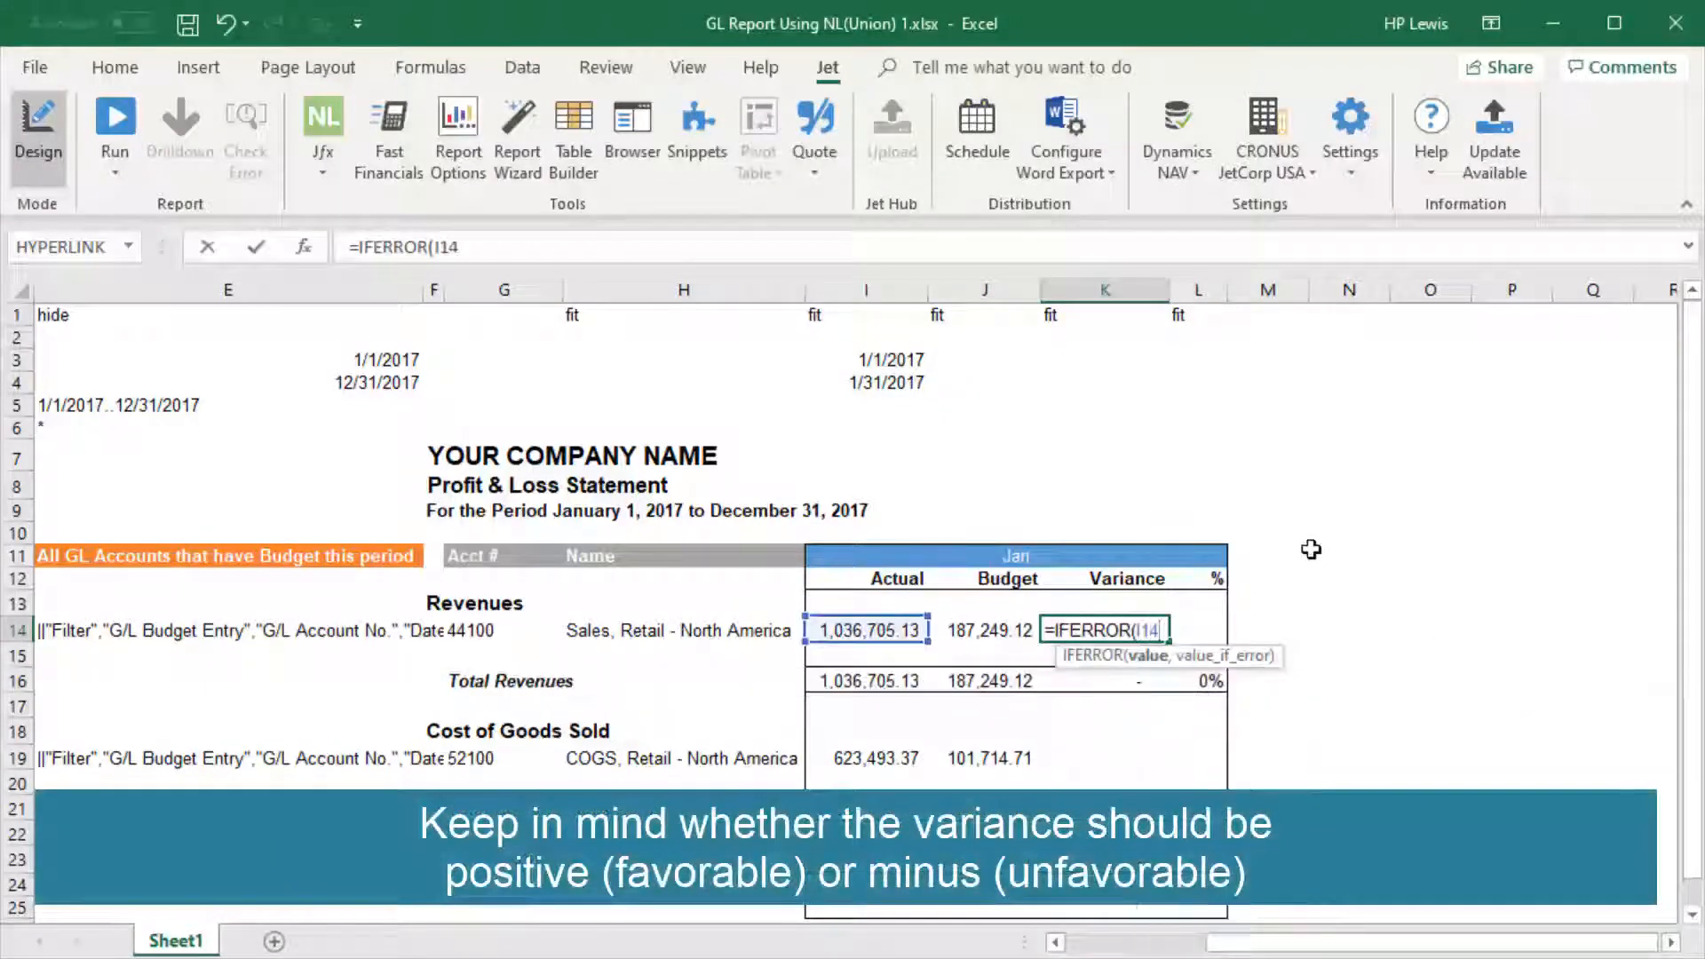
type("-J14,\"")
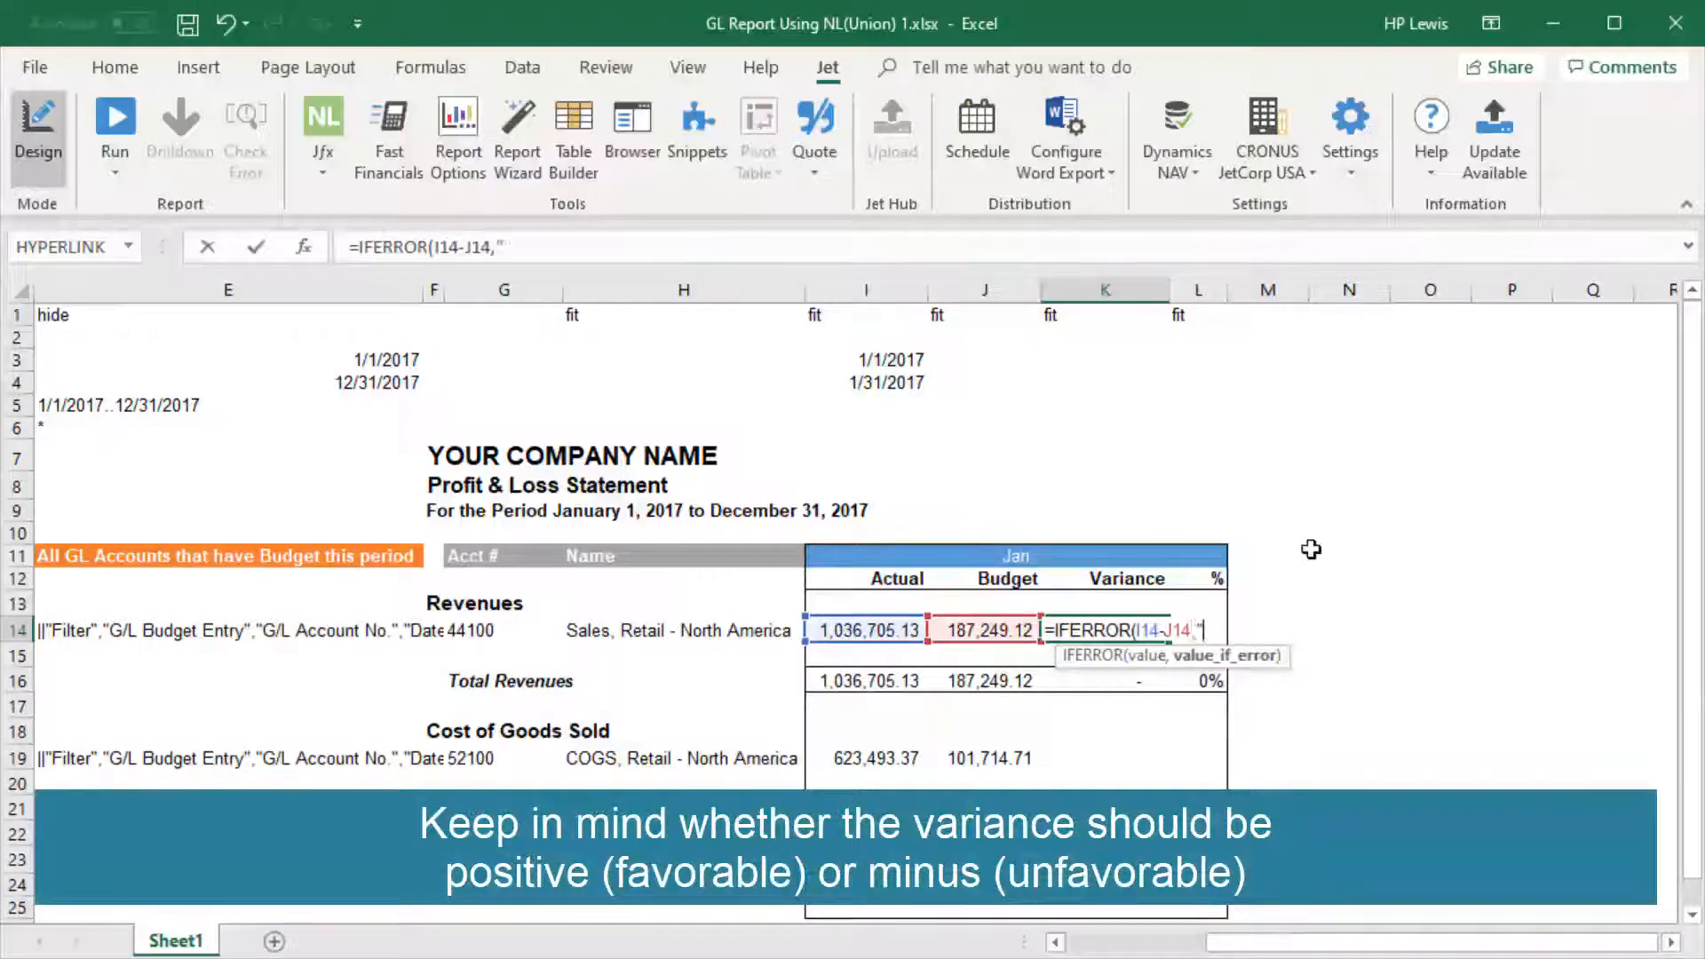
type("\")")
key("ctrl+Return")
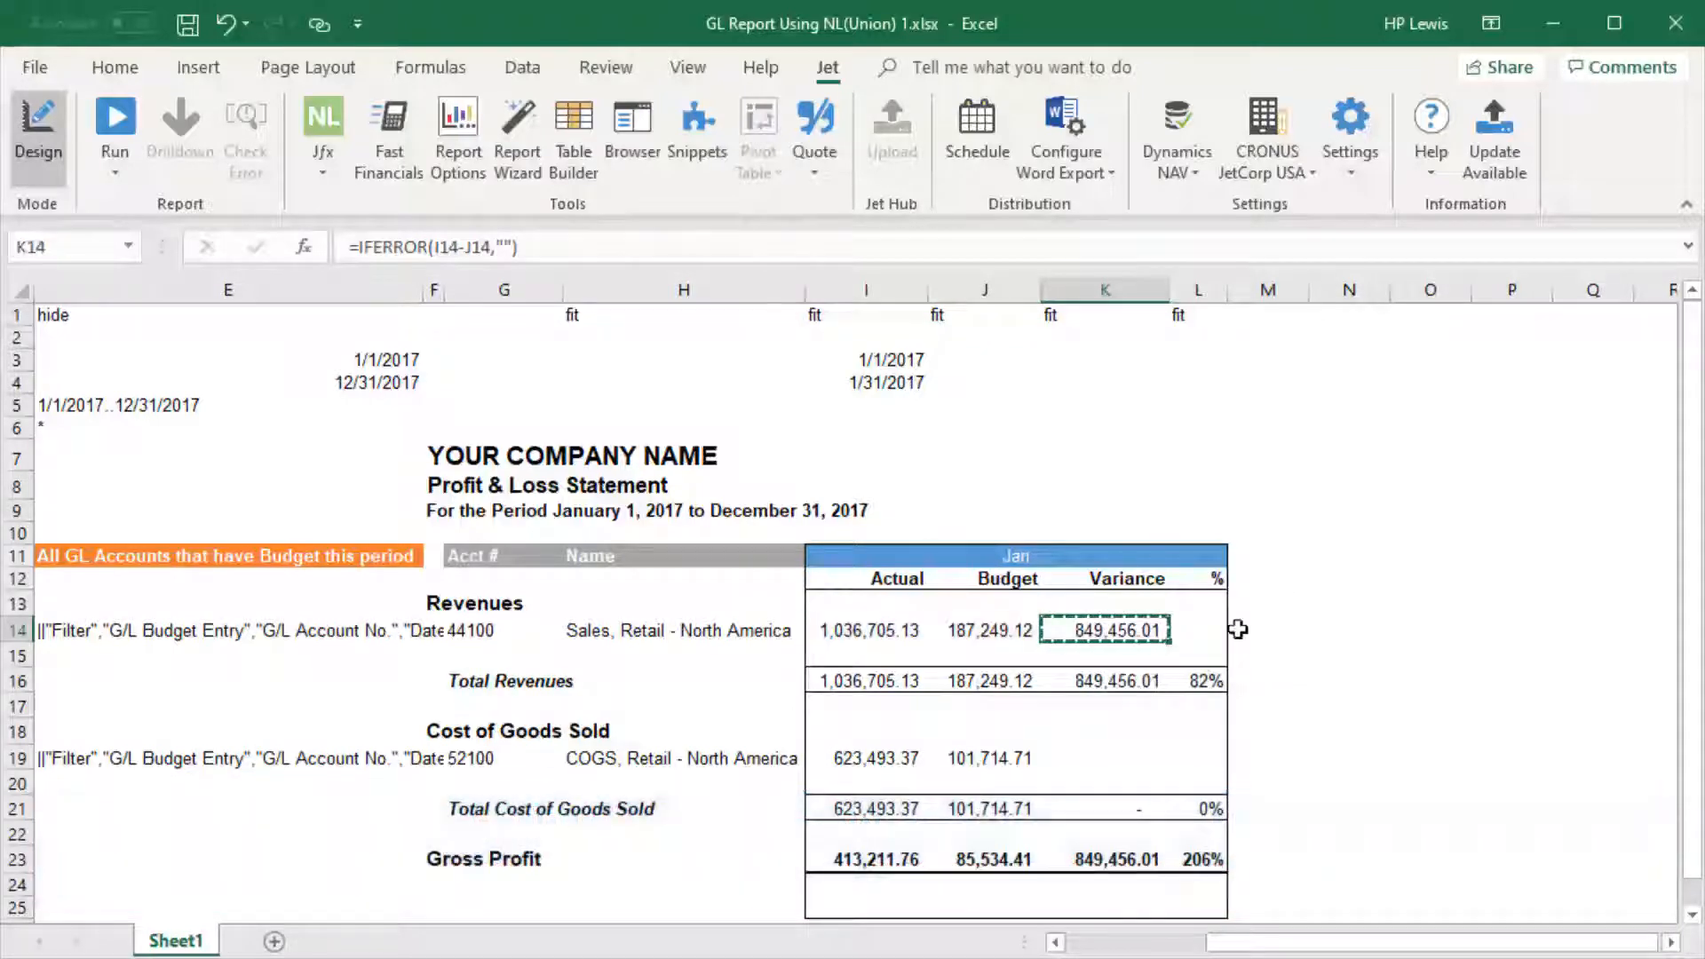
type("521,778.66")
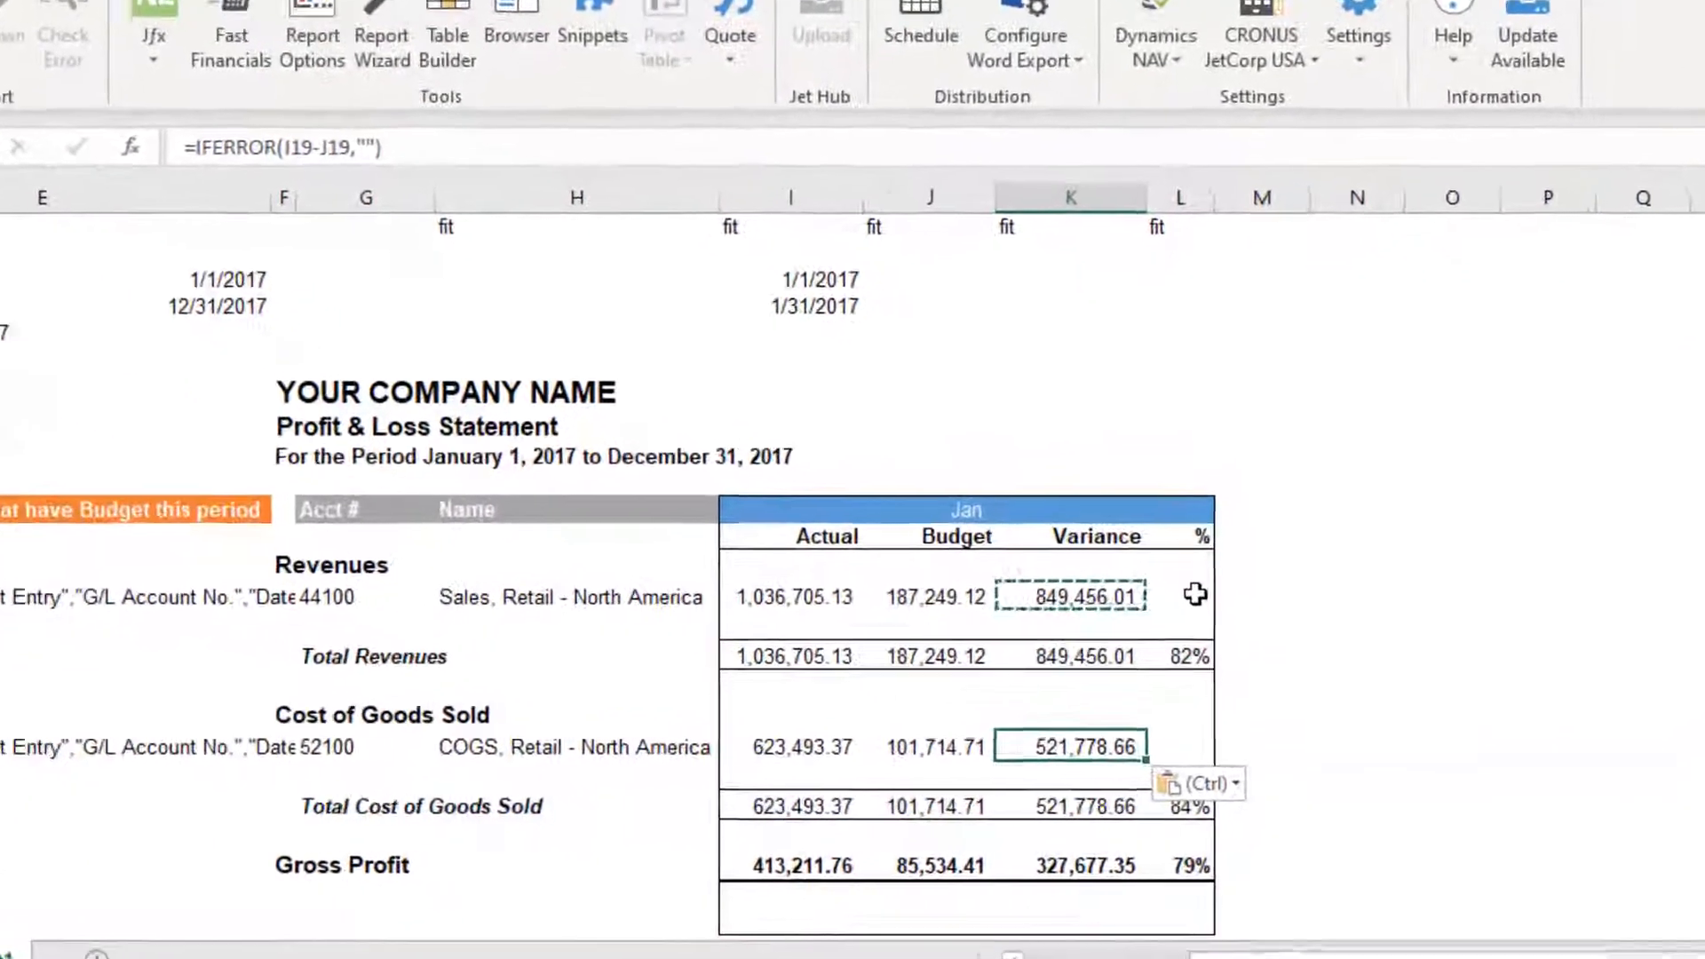
Step: Enter the variance percentage formula =IFERROR(K14/I14,"") in cell L14
left_click(1201, 630)
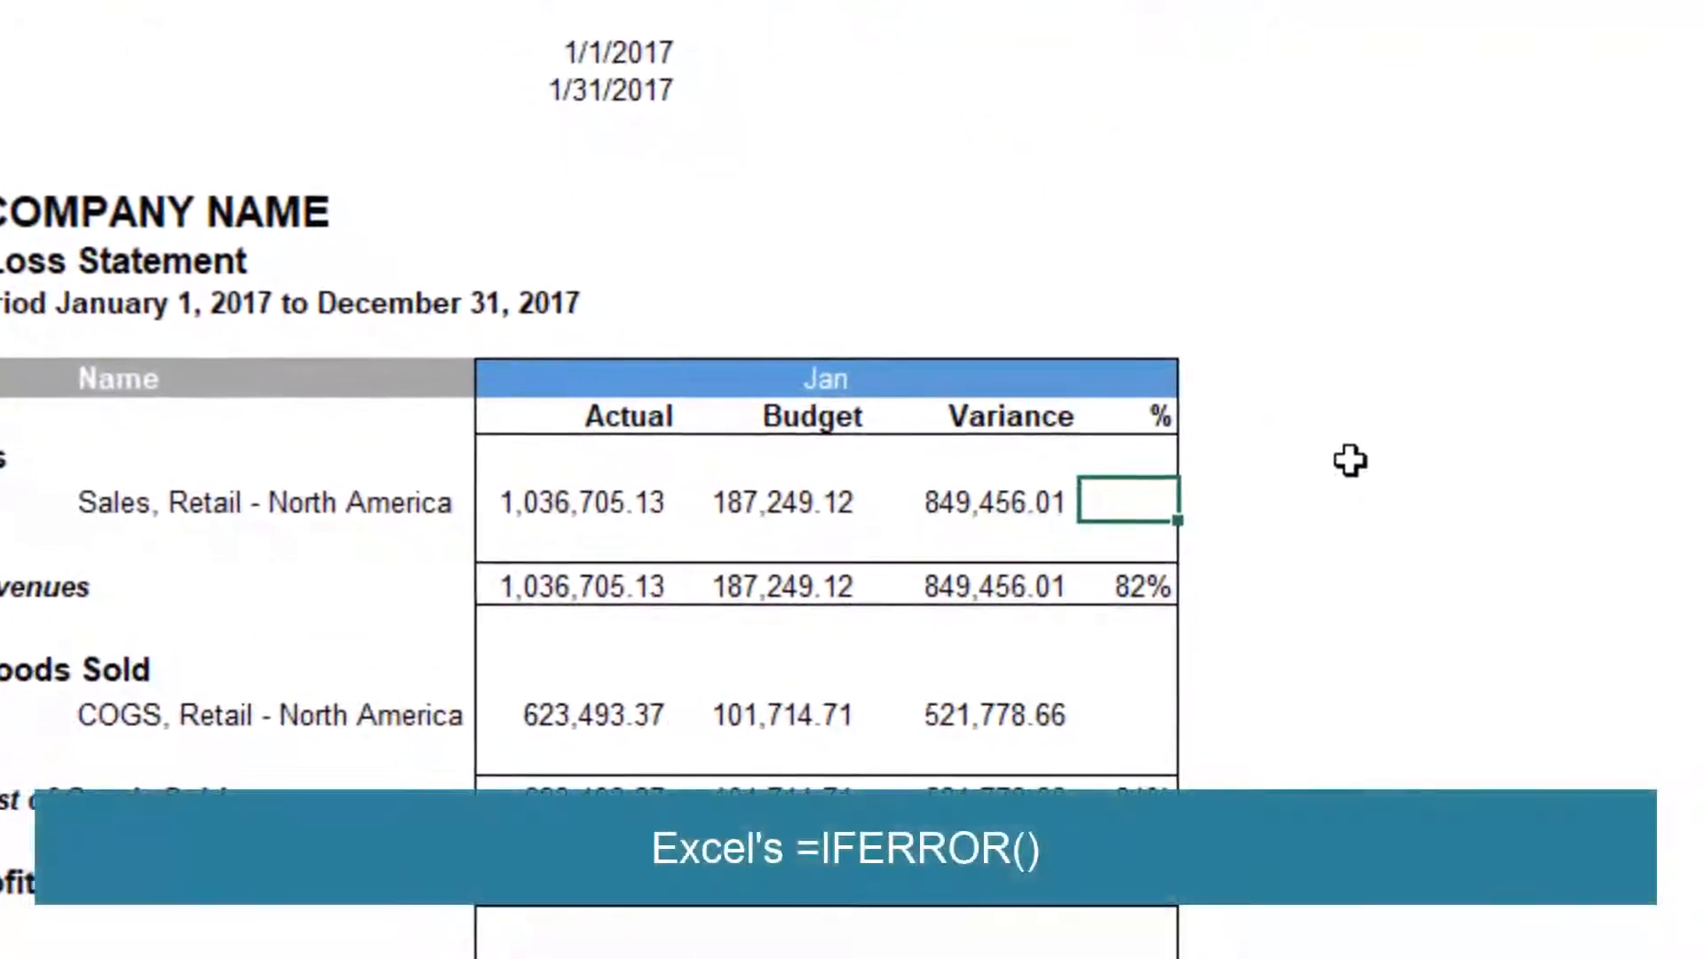
type("=I")
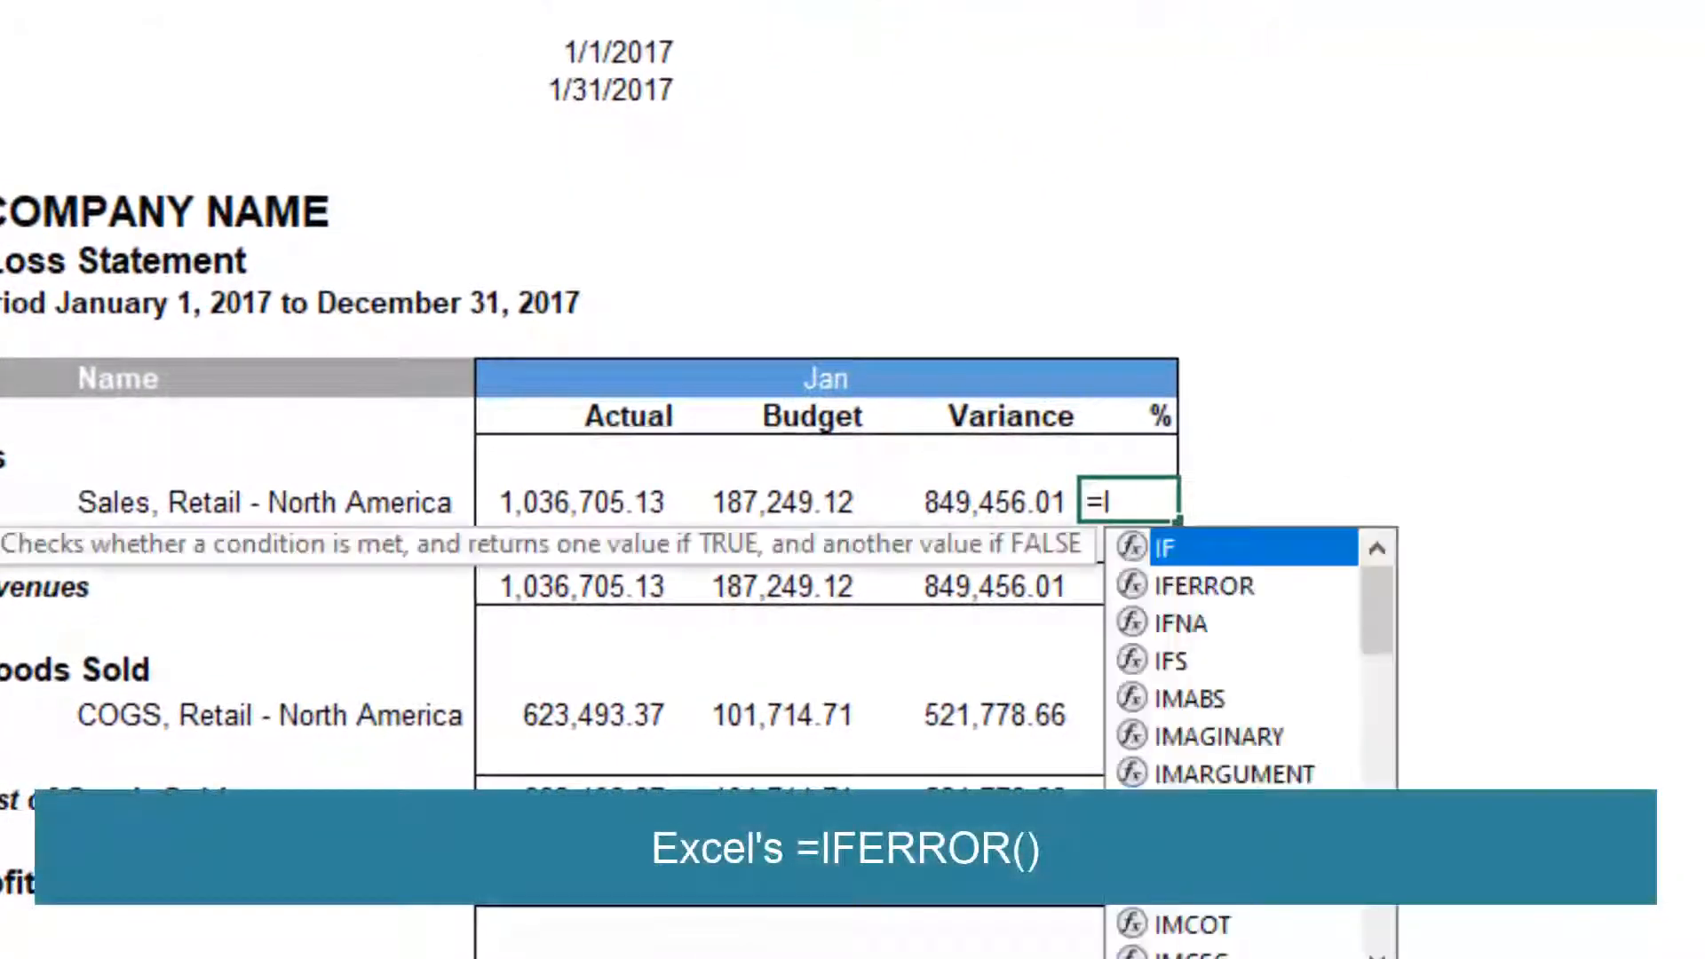
type("Fe")
key("Tab")
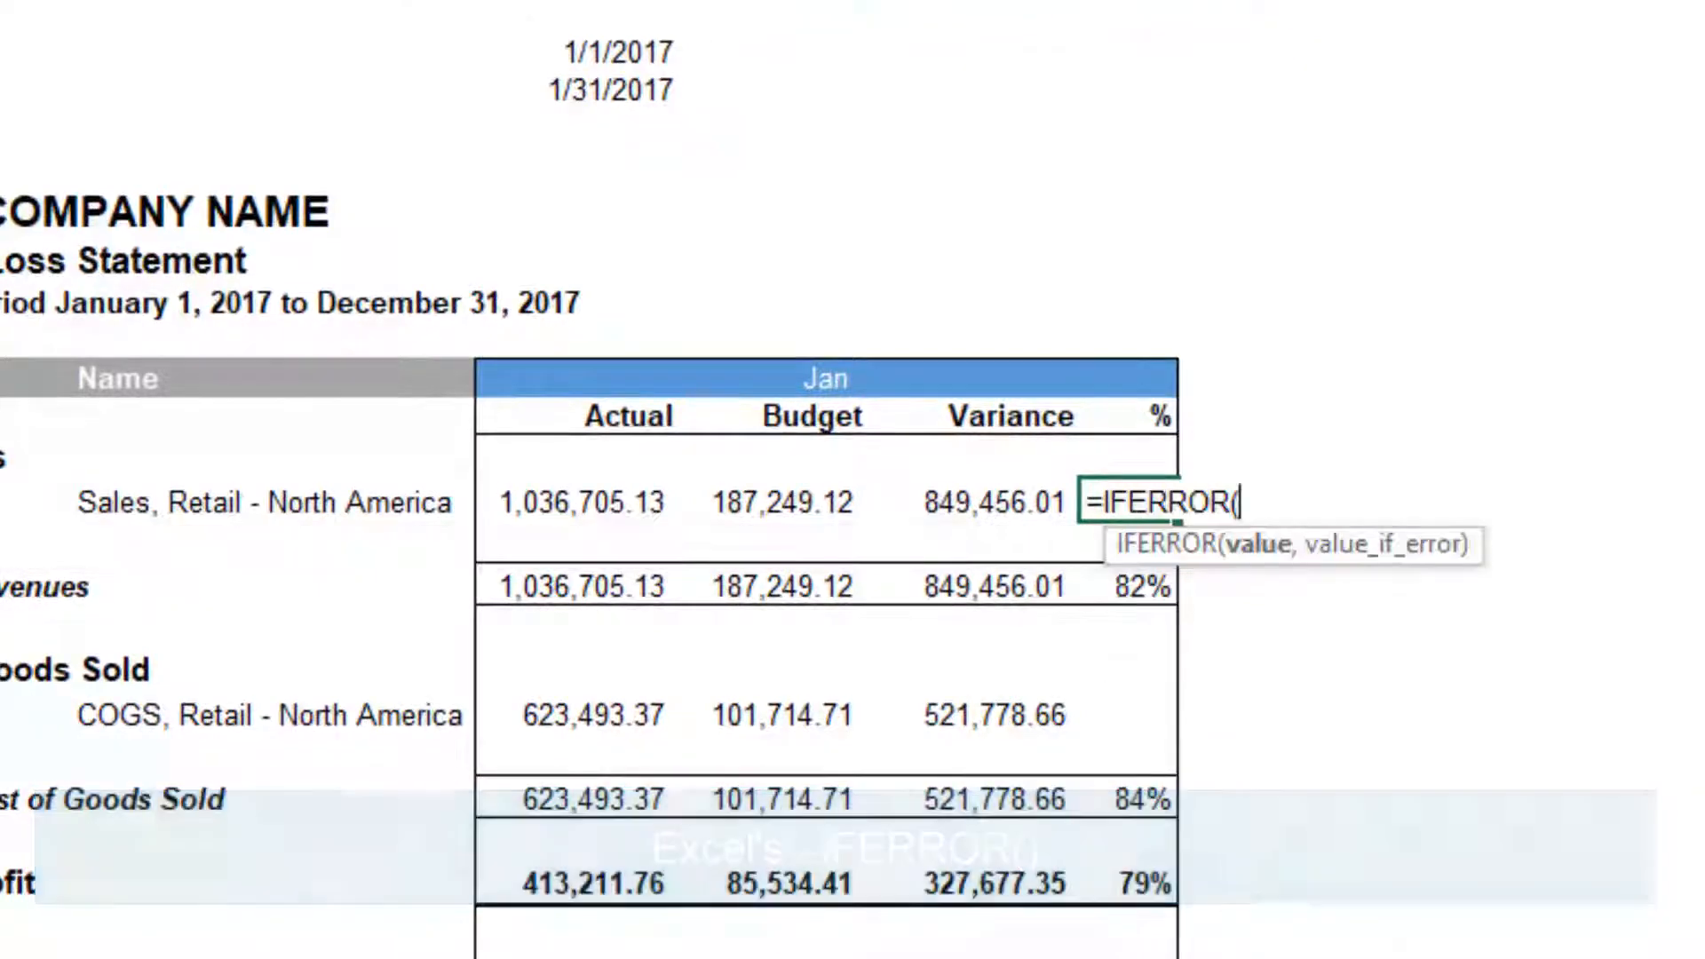
type("K14/I14")
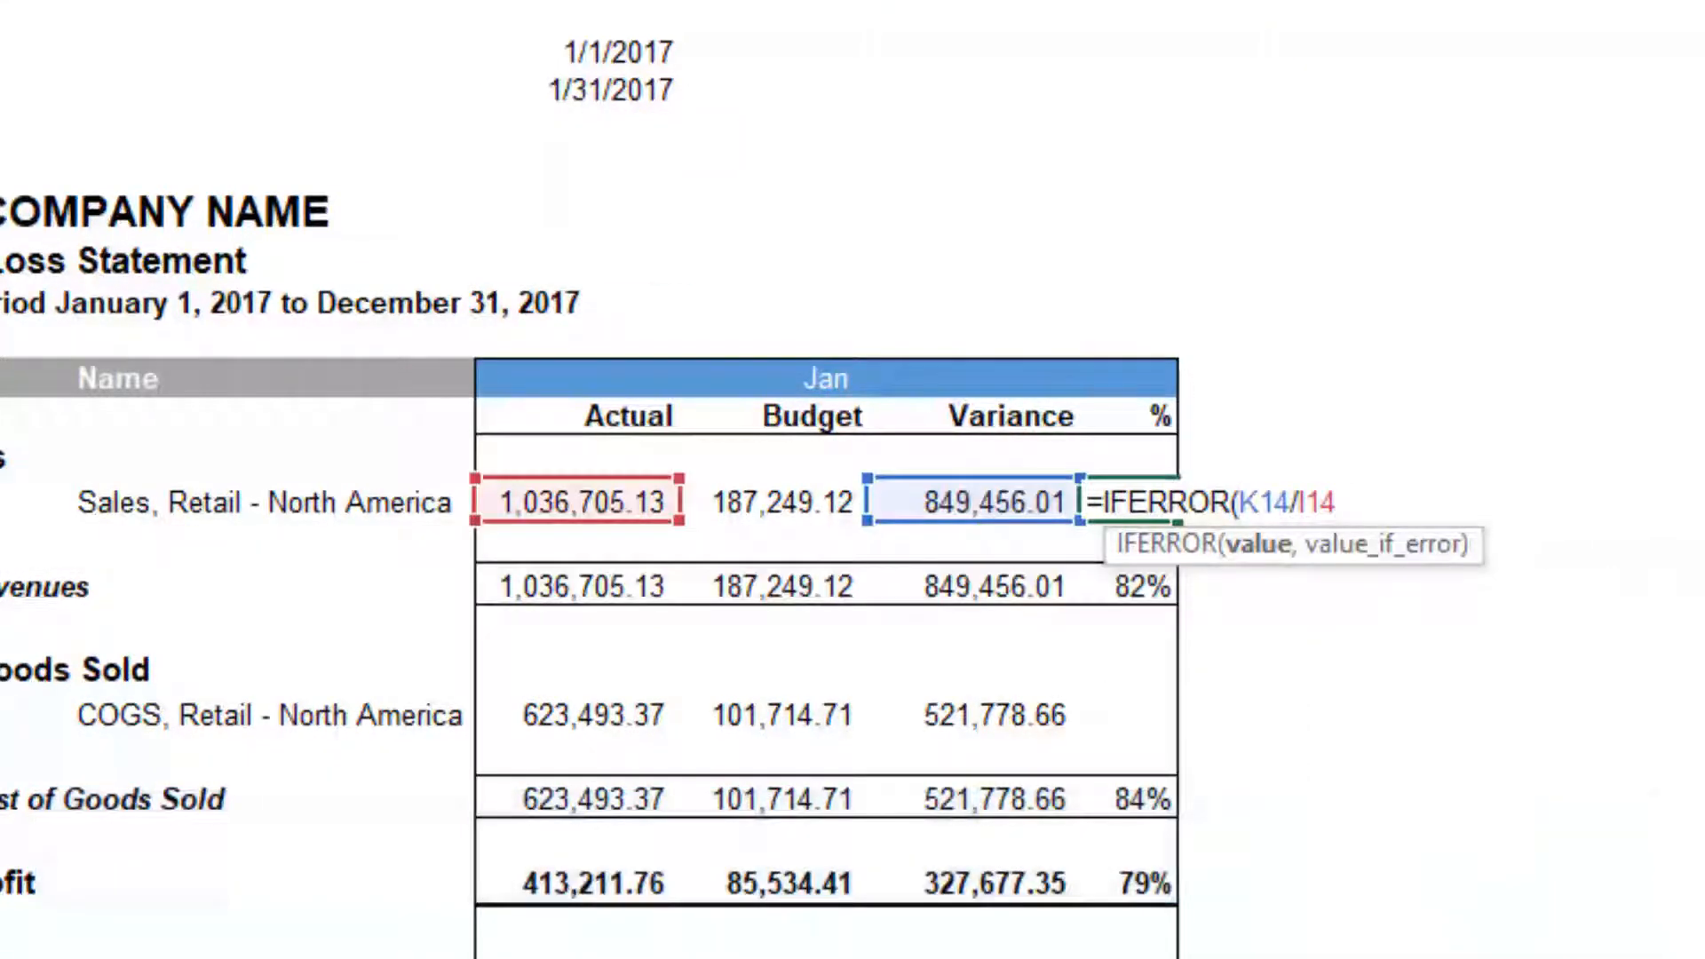
type(",\"\")")
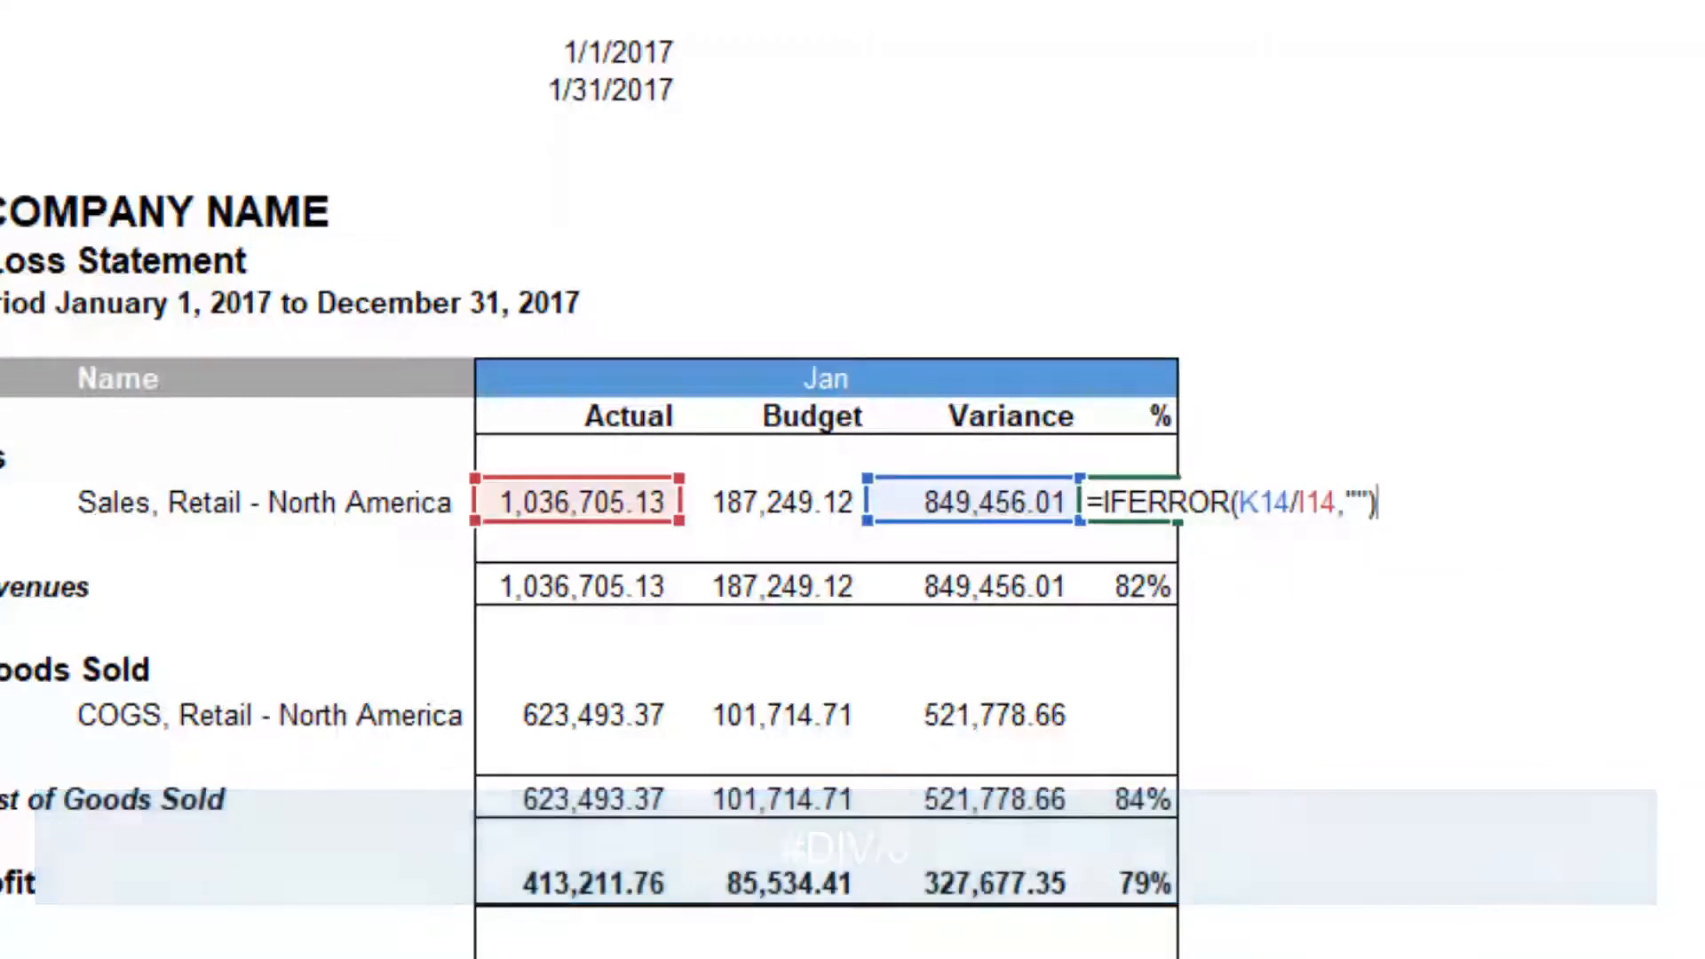
key("Return")
key("Up")
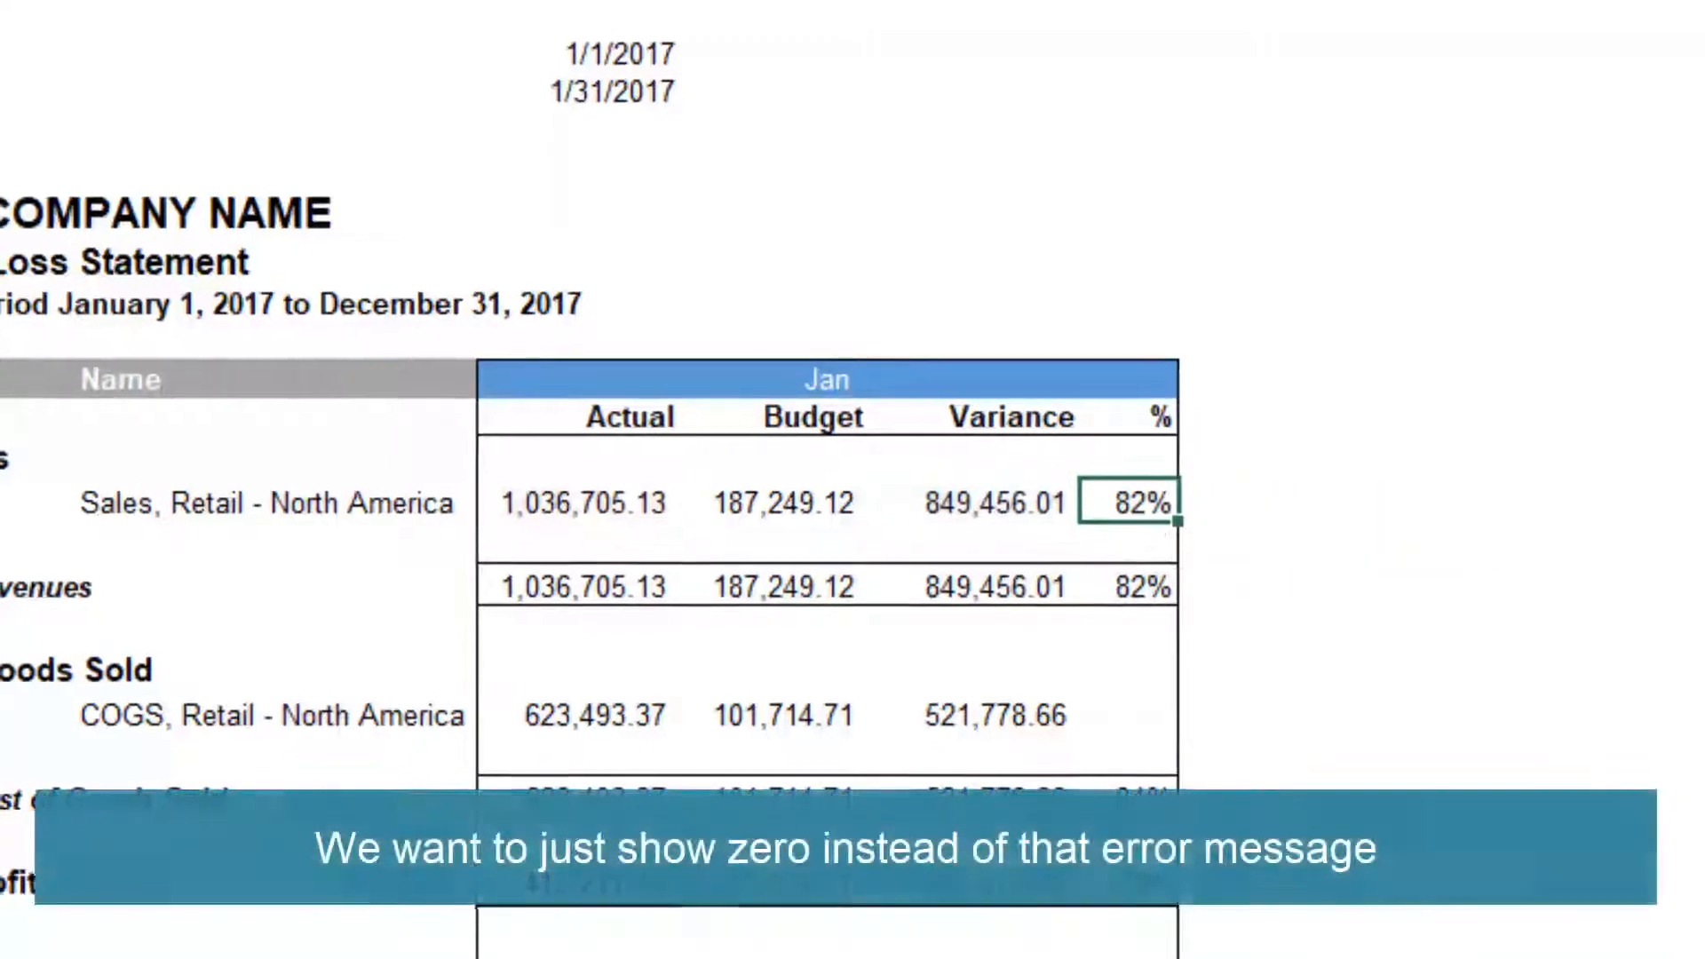
Step: Copy the percentage formula from L14 to the Cost of Goods Sold row in L19
key("ctrl+c")
key("Down")
key("Down")
key("Down")
key("Down")
key("Down")
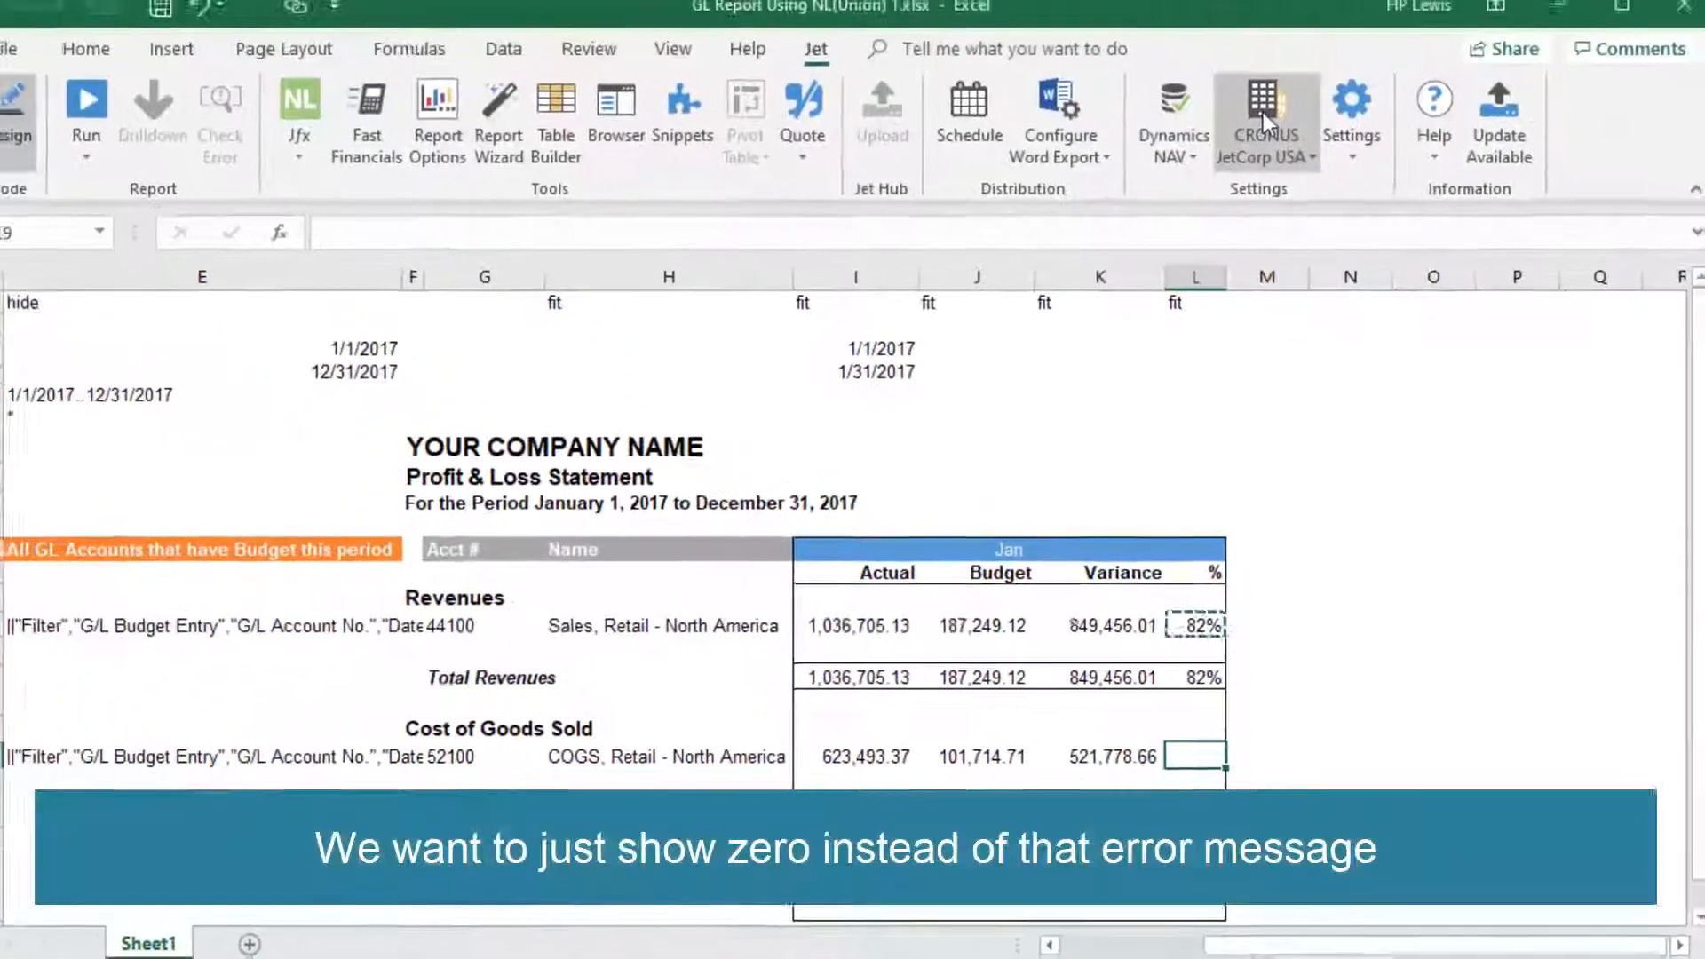
key("ctrl+v")
key("Escape")
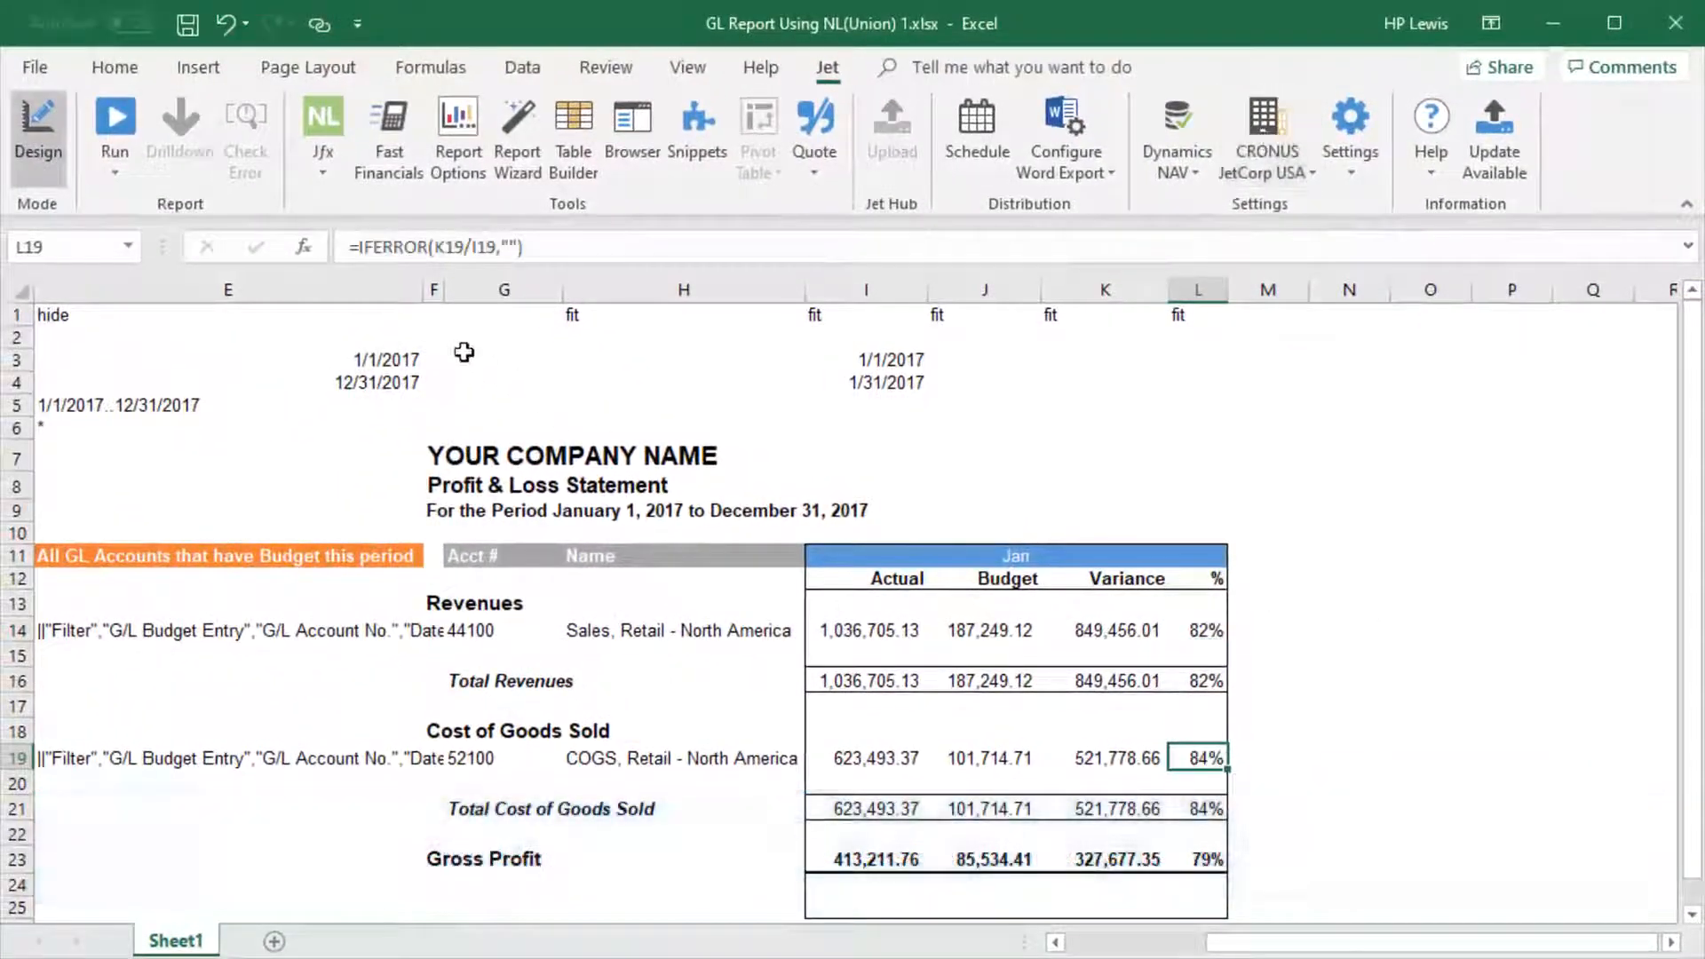
Step: Run the completed profit and loss report and review the monthly figures through December
left_click(122, 128)
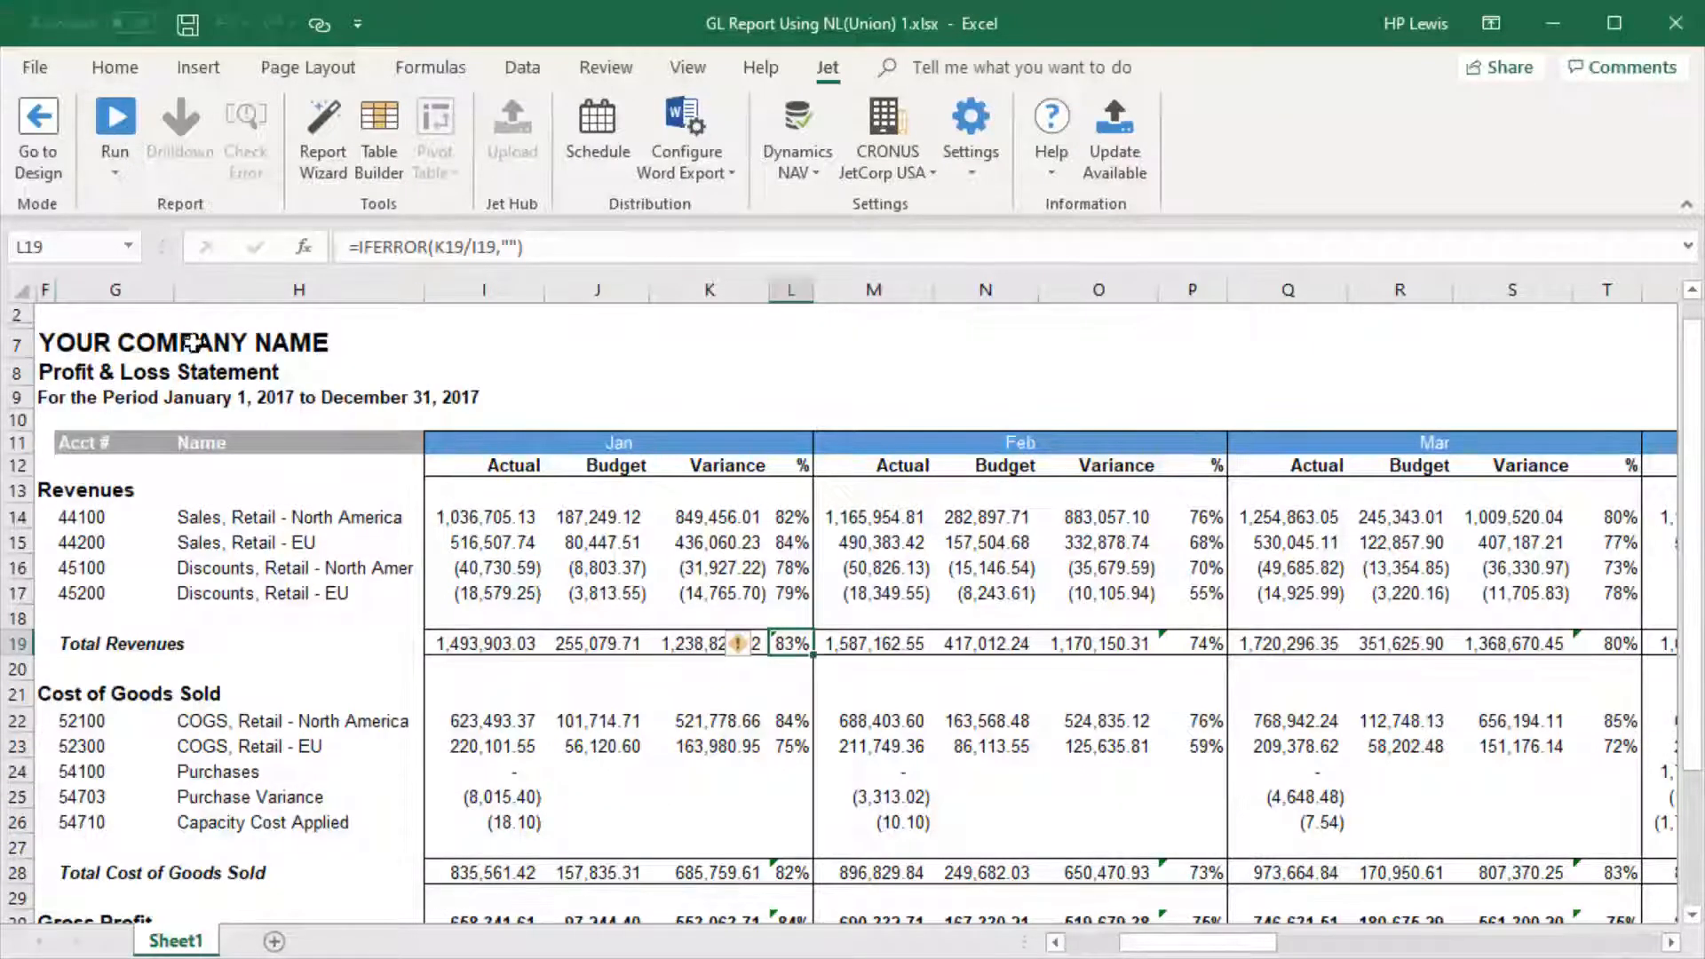
left_click_drag(1670, 942, 1671, 945)
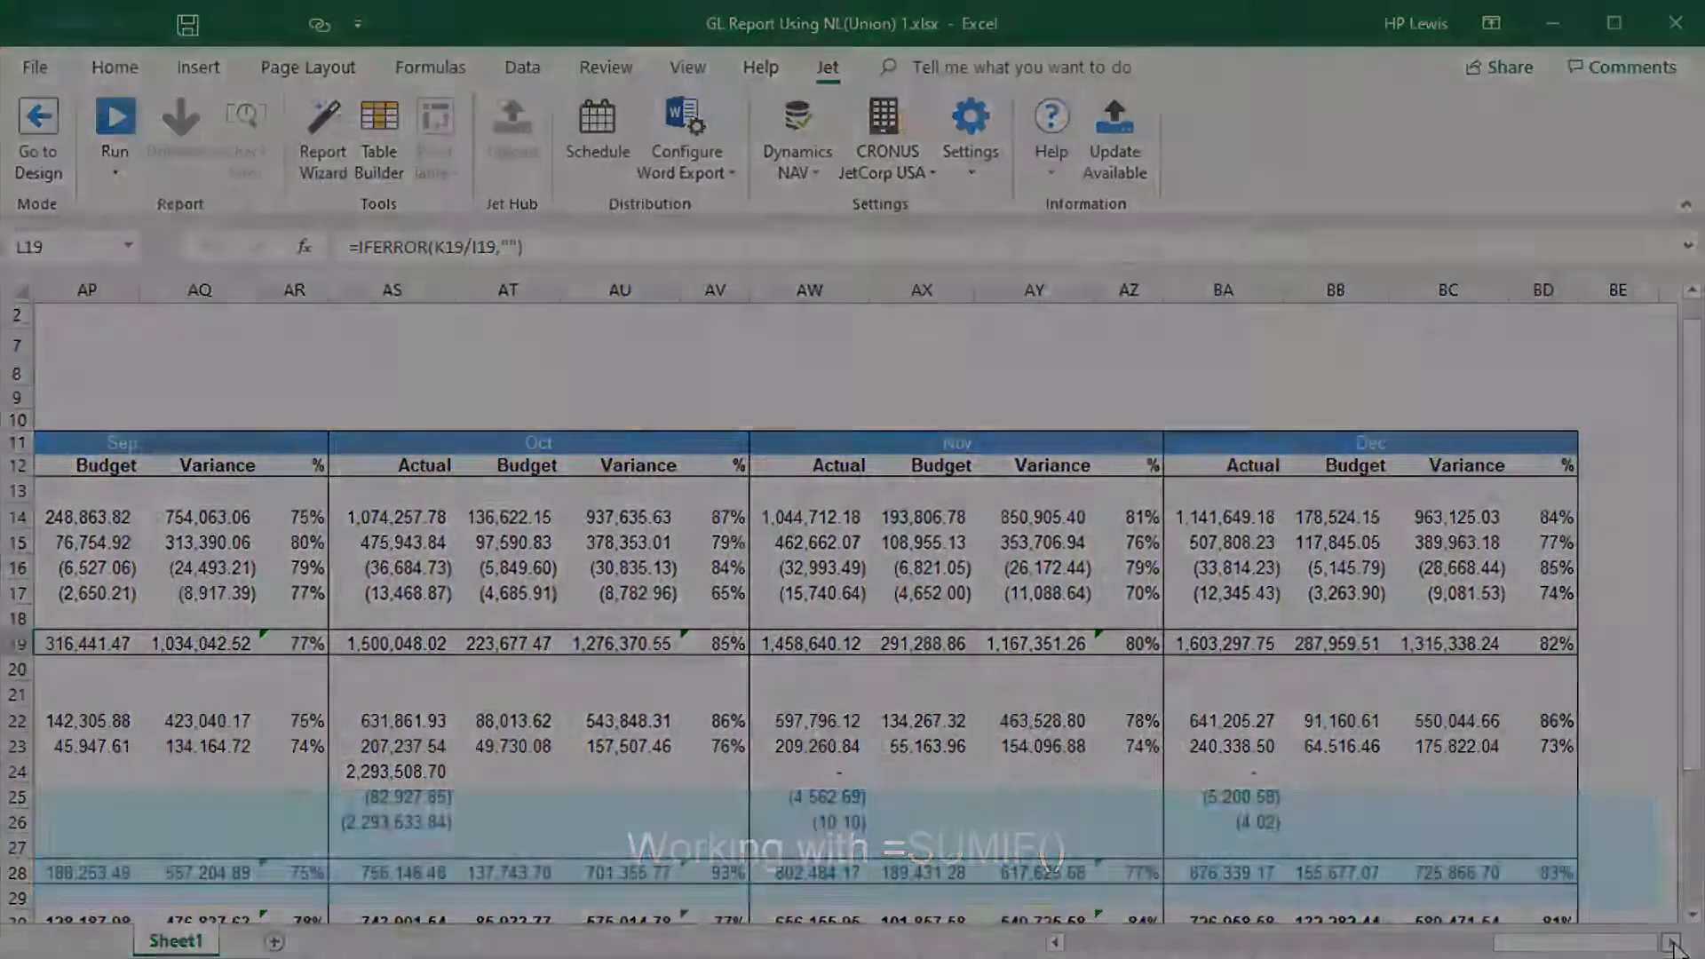